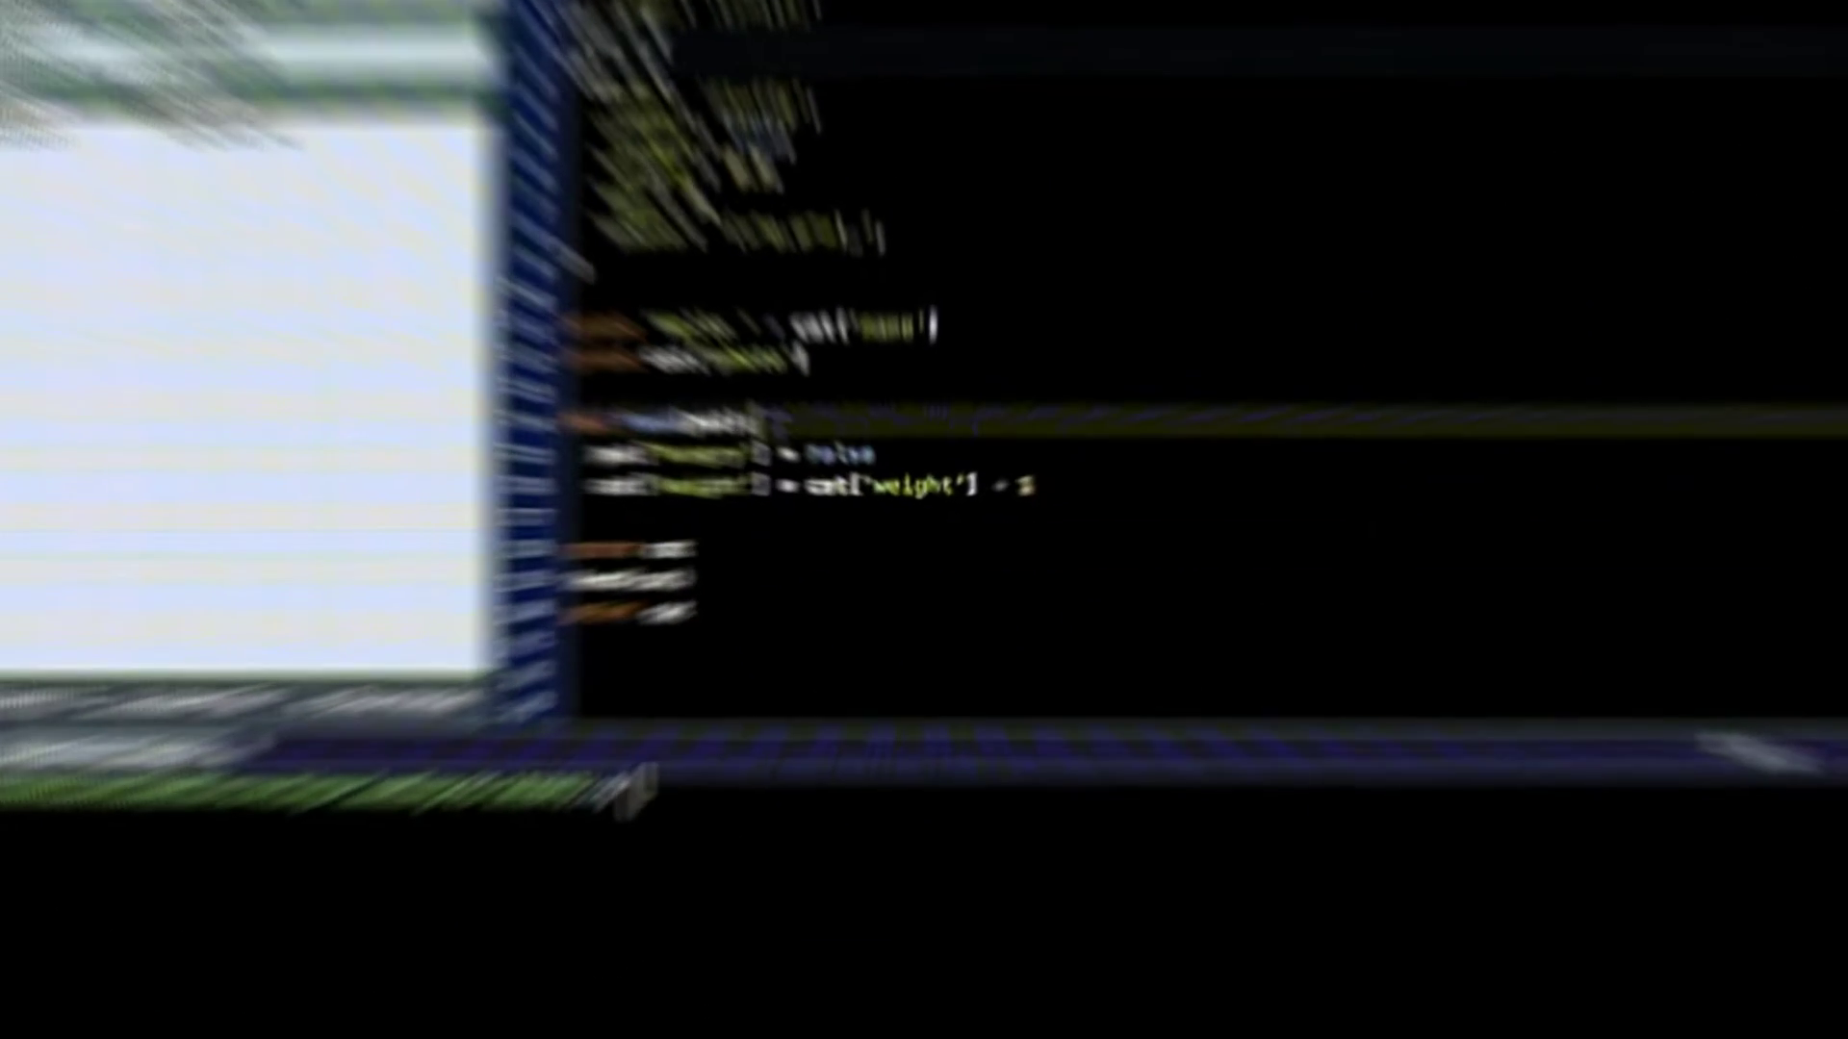
- Add a pet['hungry'] condition to the feed function in pypet.py and run the script with python pypet.py
text(pet['hu)
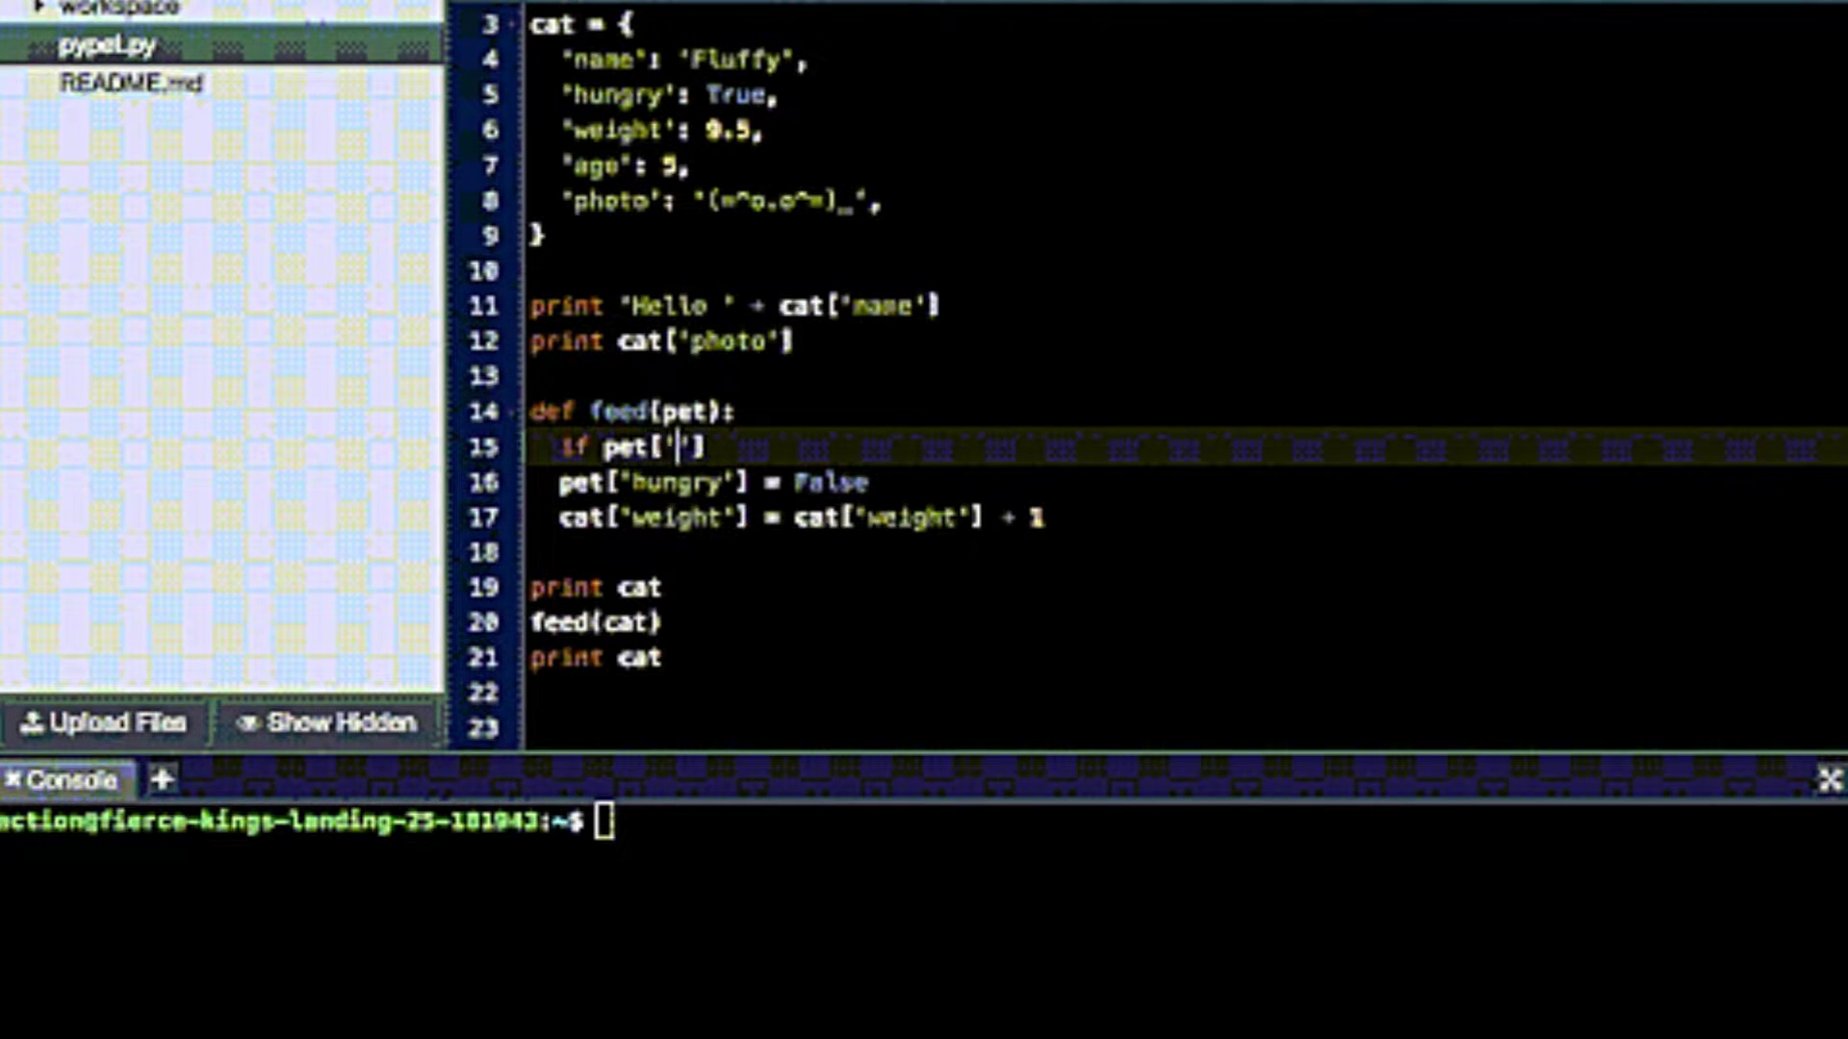
text(ngry)
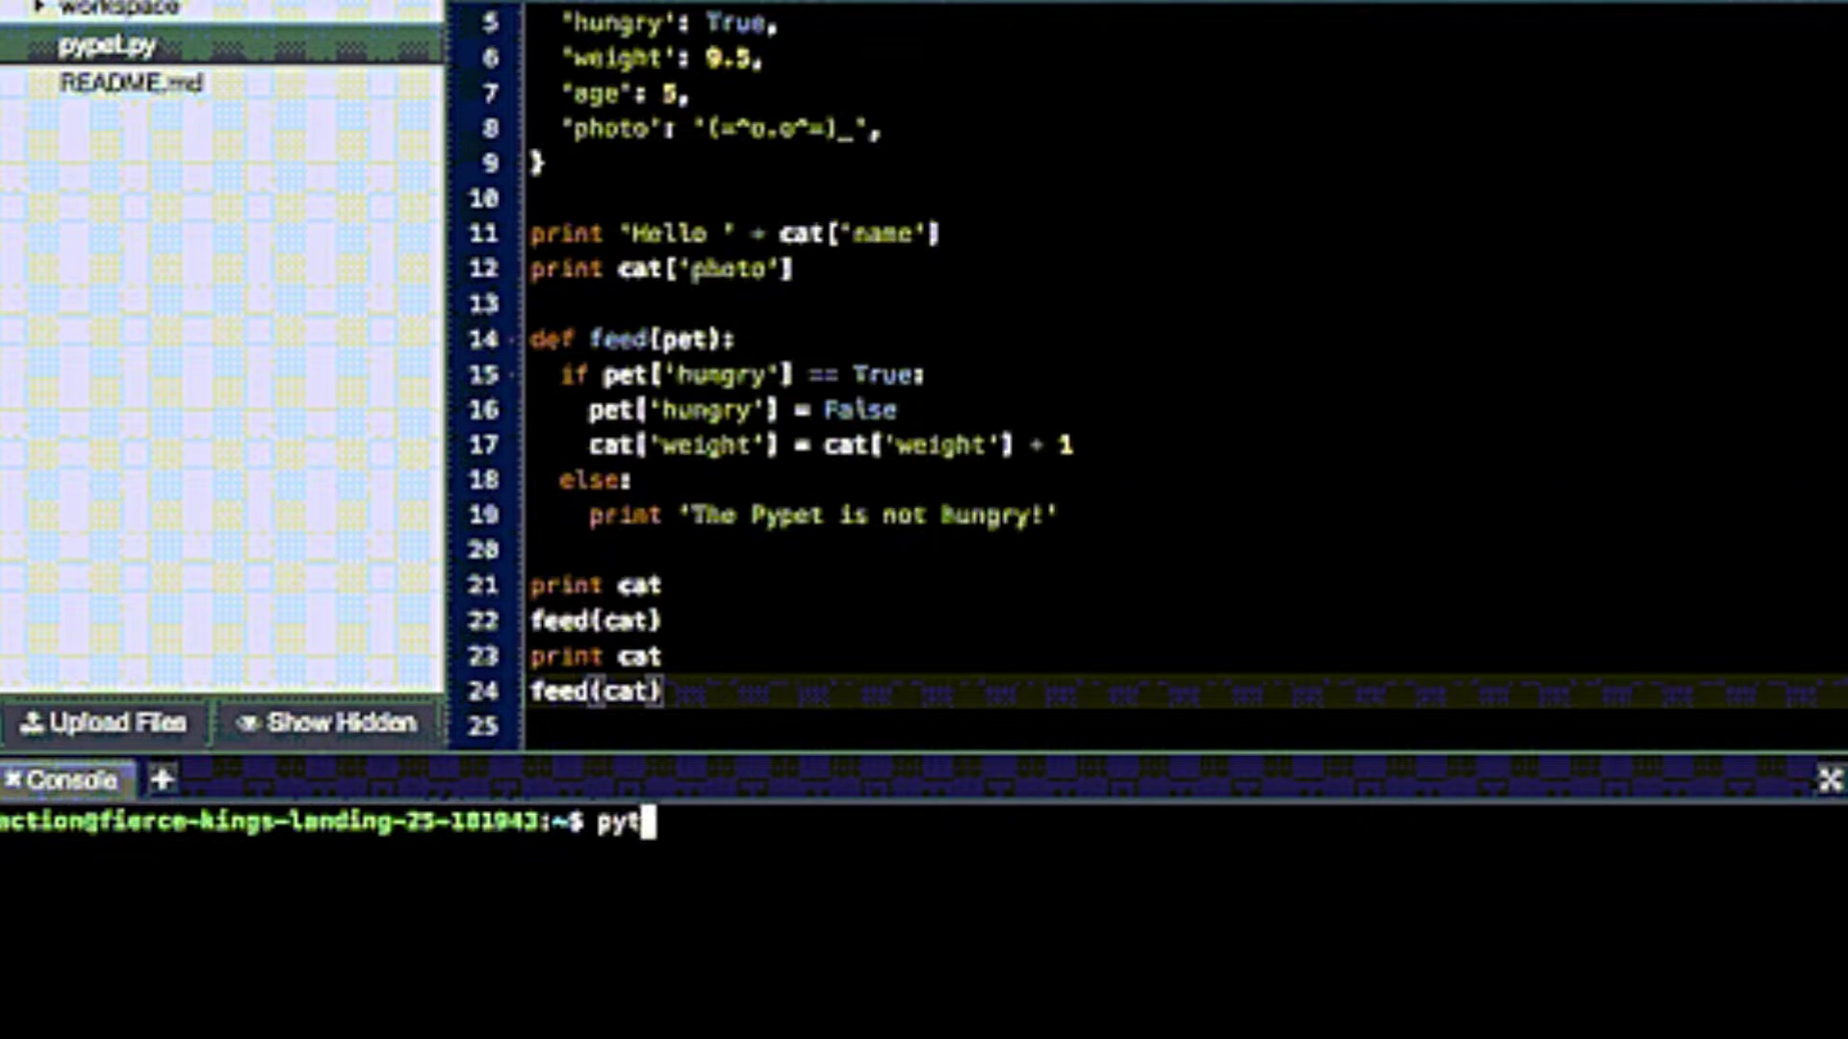
text(hon pypet.py)
key(Return)
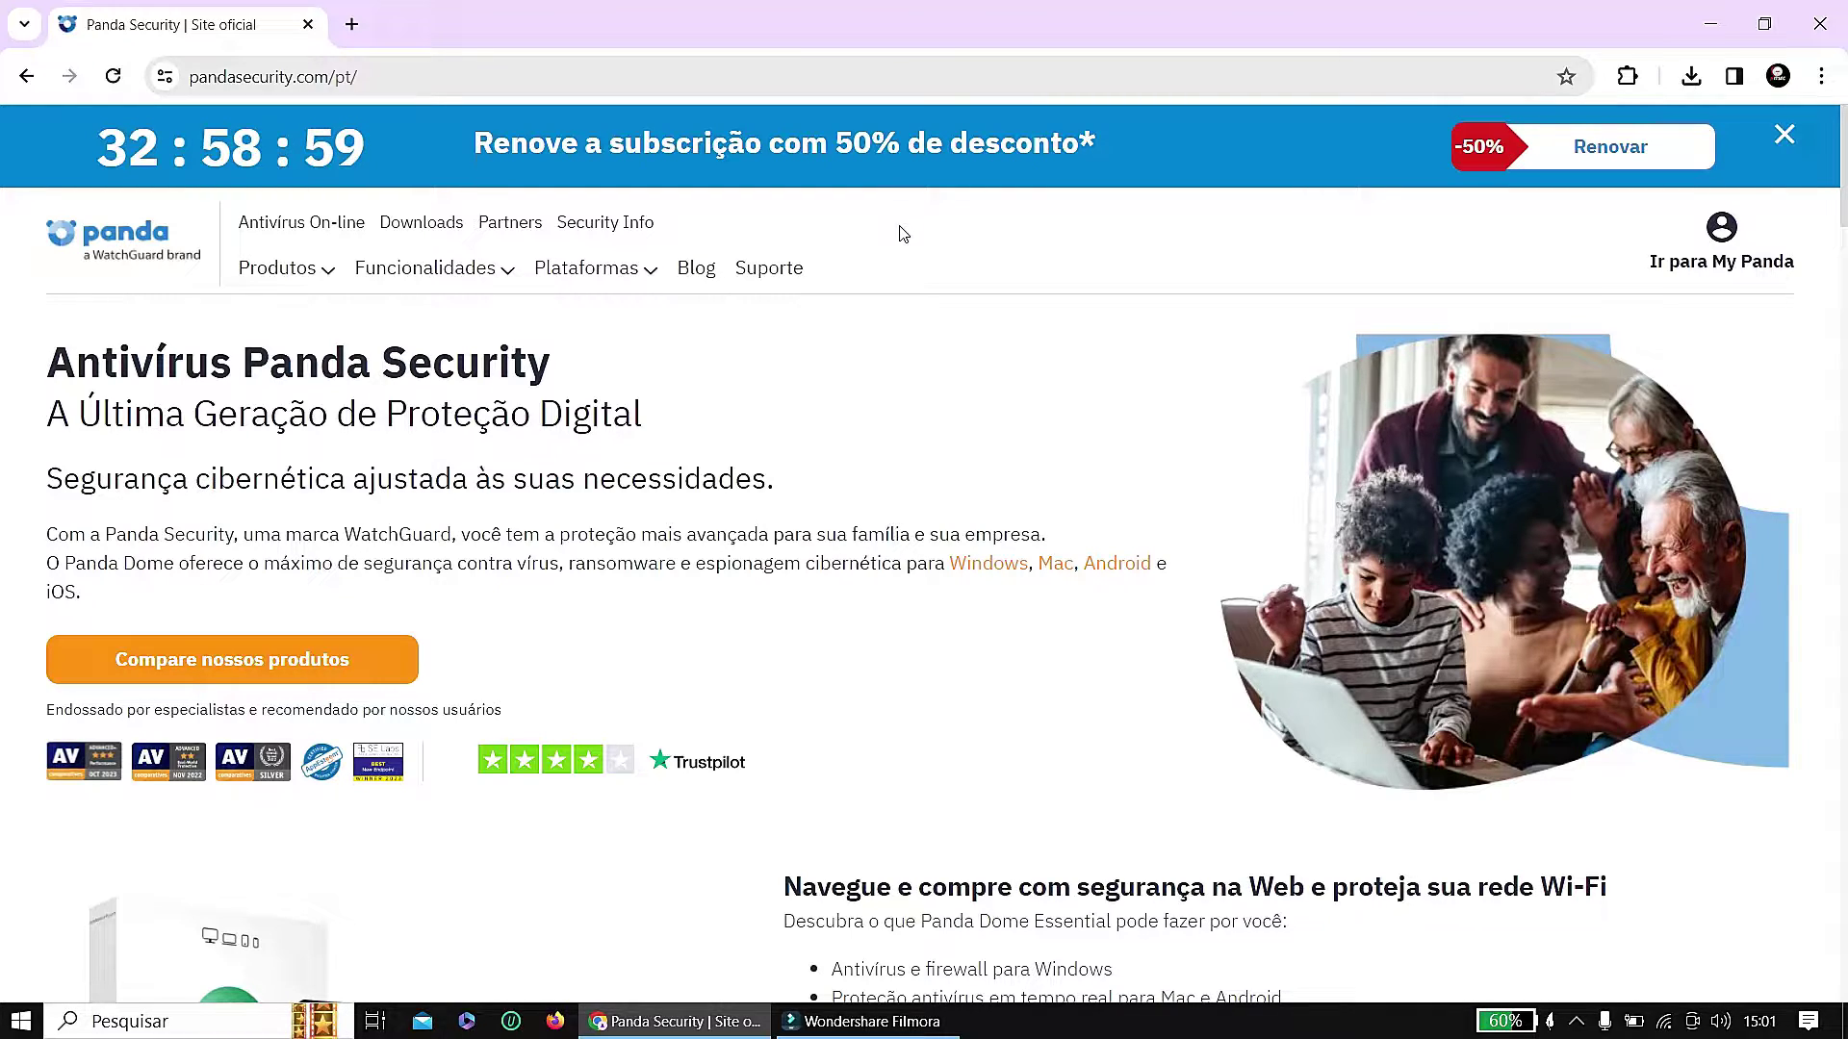
- Look over the Panda Security home page and open the Panda Dome Free product page
scroll(880, 327, down, 3)
scroll(918, 396, down, 7)
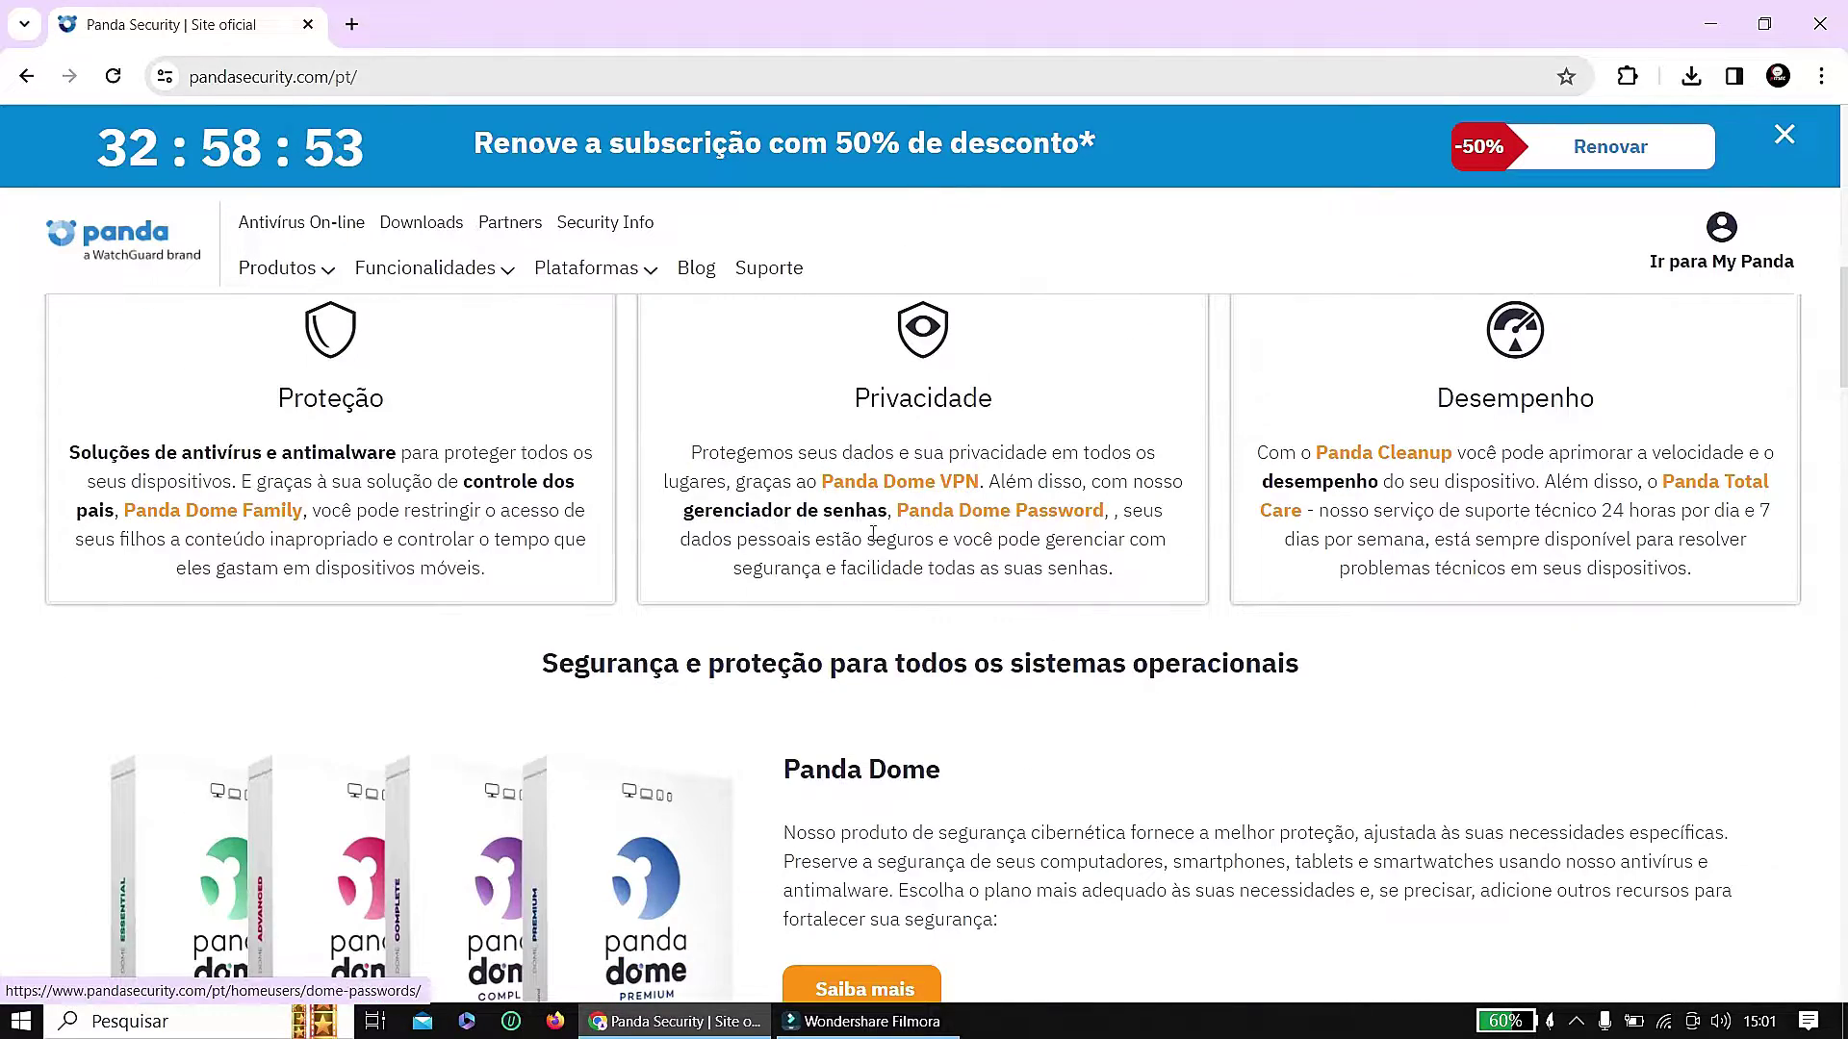
scroll(410, 293, up, 10)
mouse_move(316, 277)
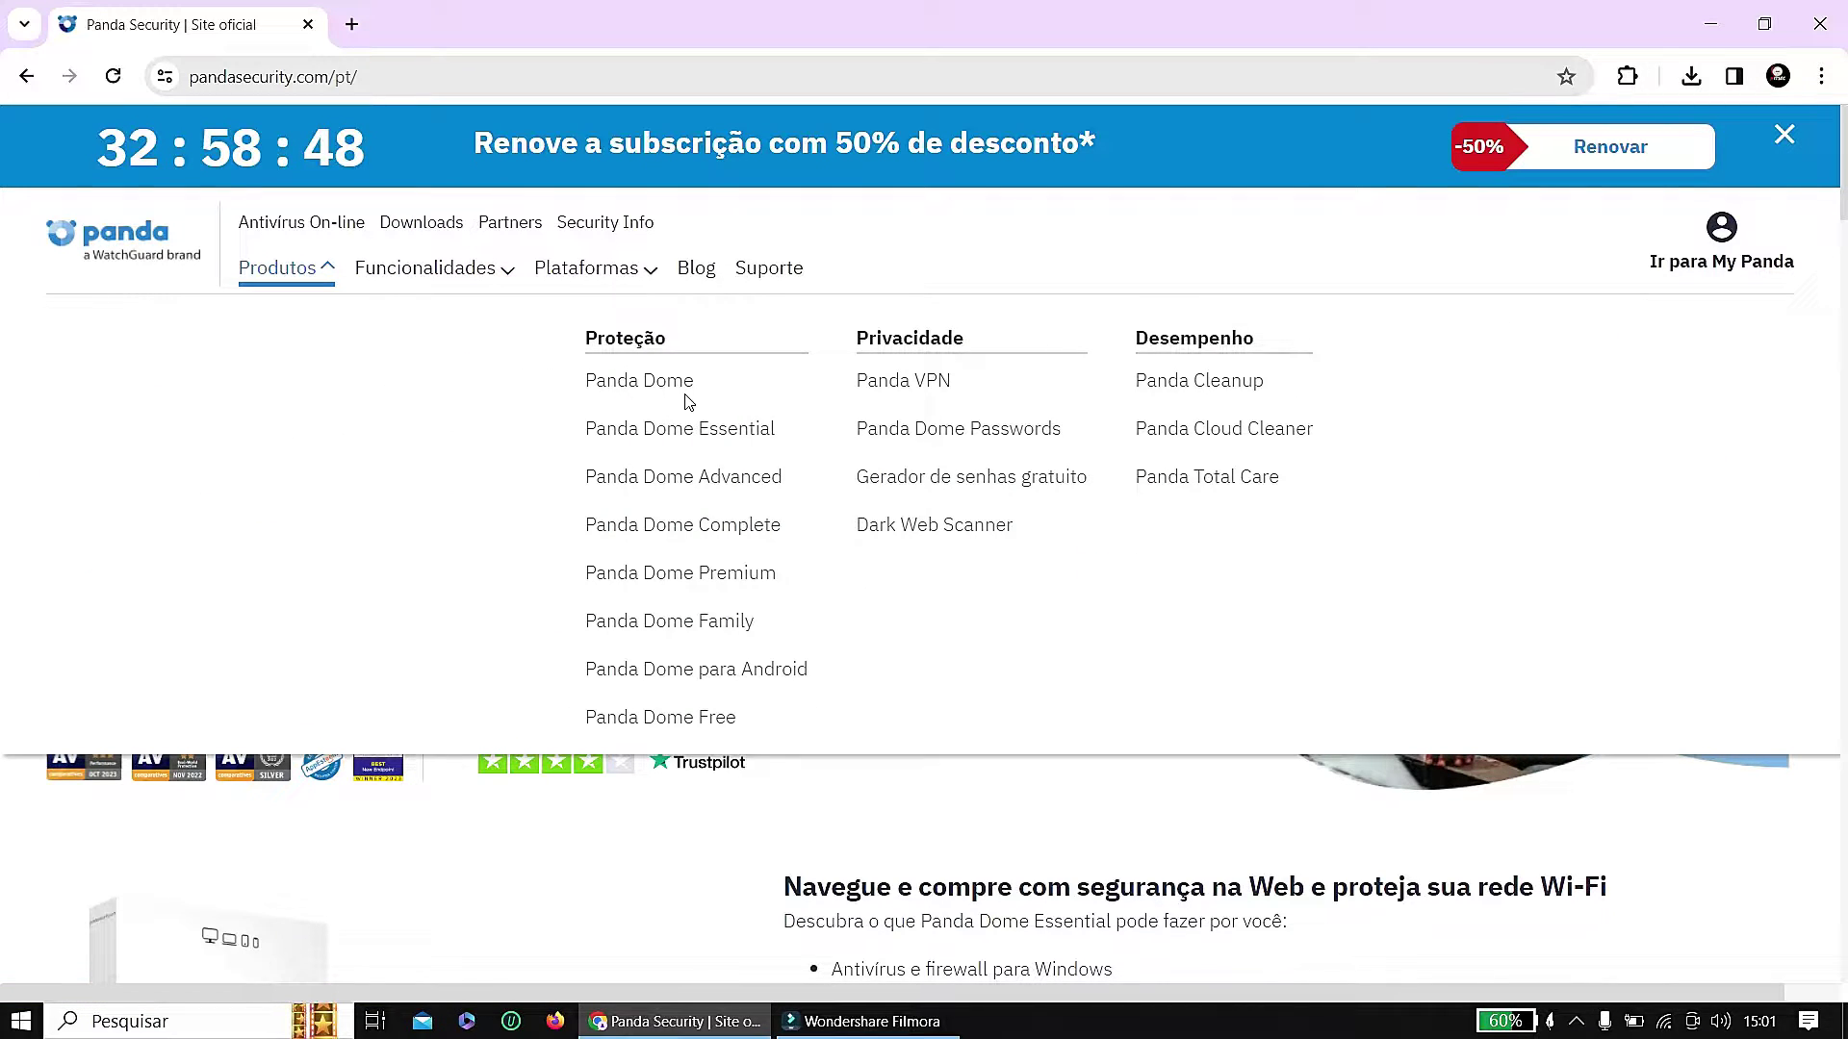
click(674, 723)
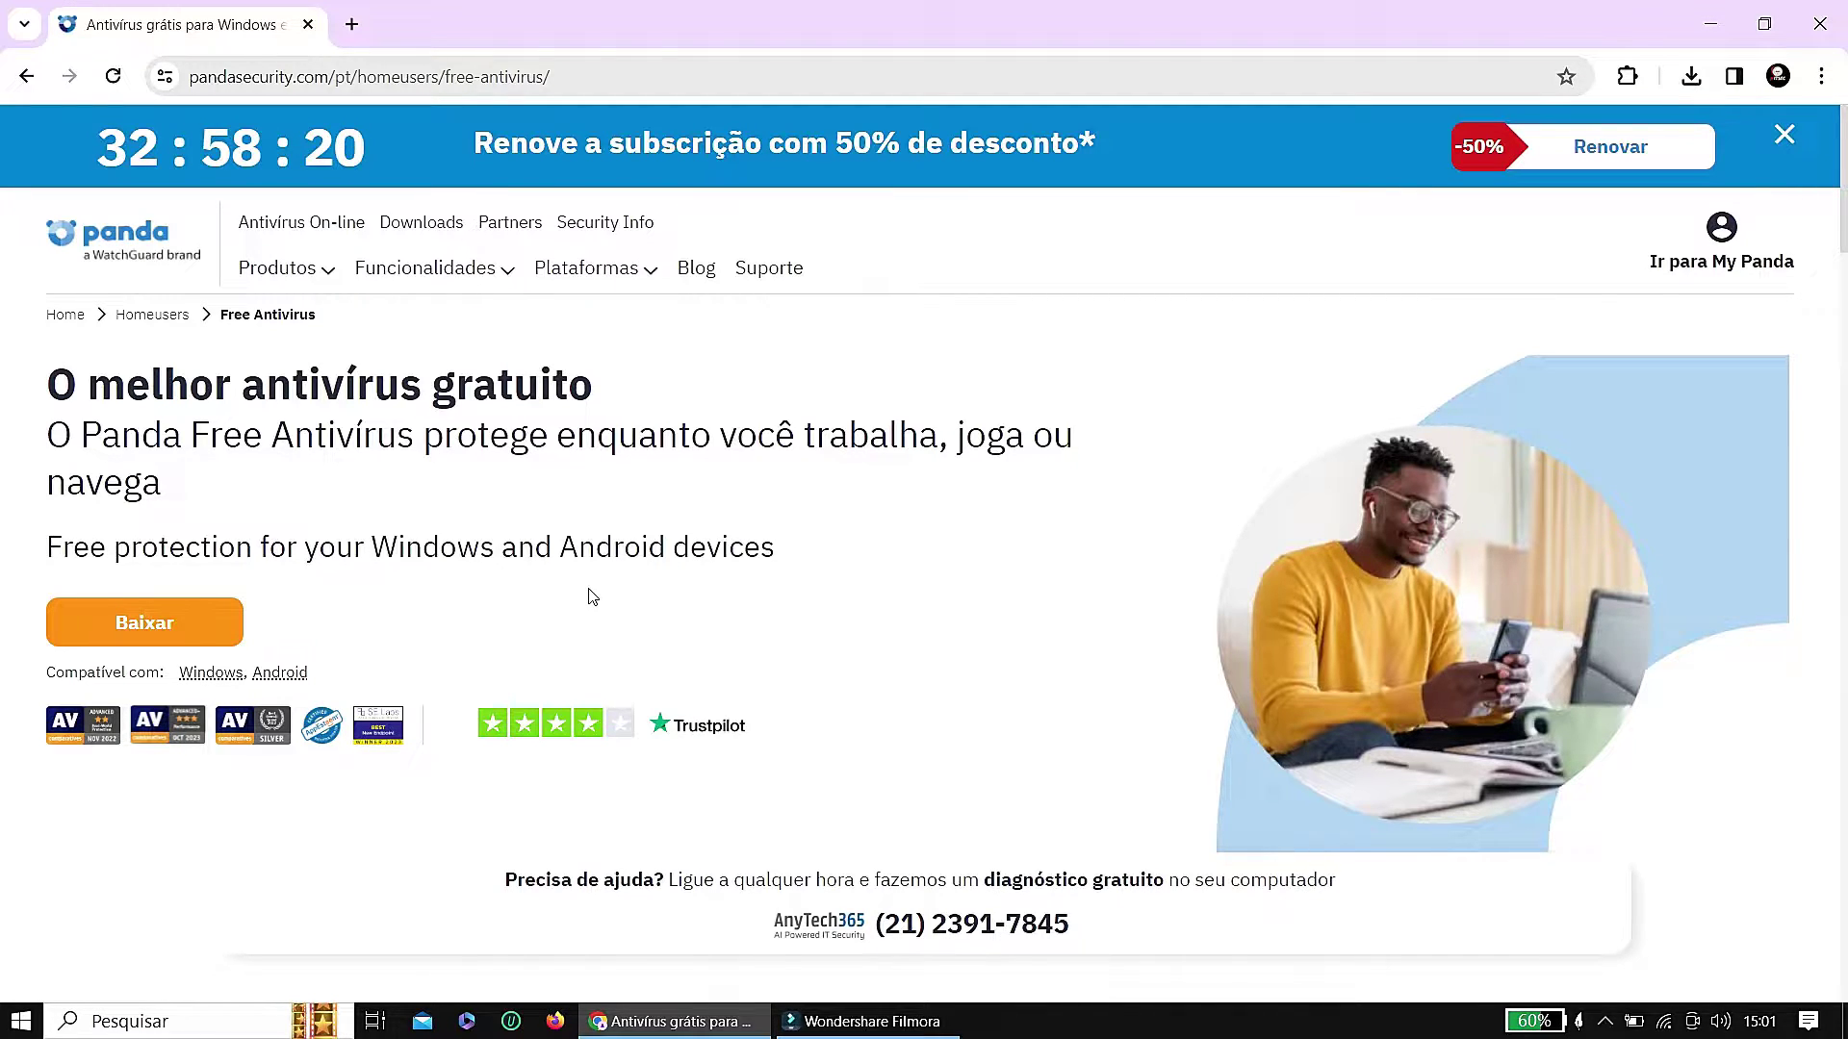
- Download the Free edition of the antivirus and save PANDAFREEAV.exe in the Downloads folder
scroll(589, 589, down, 1)
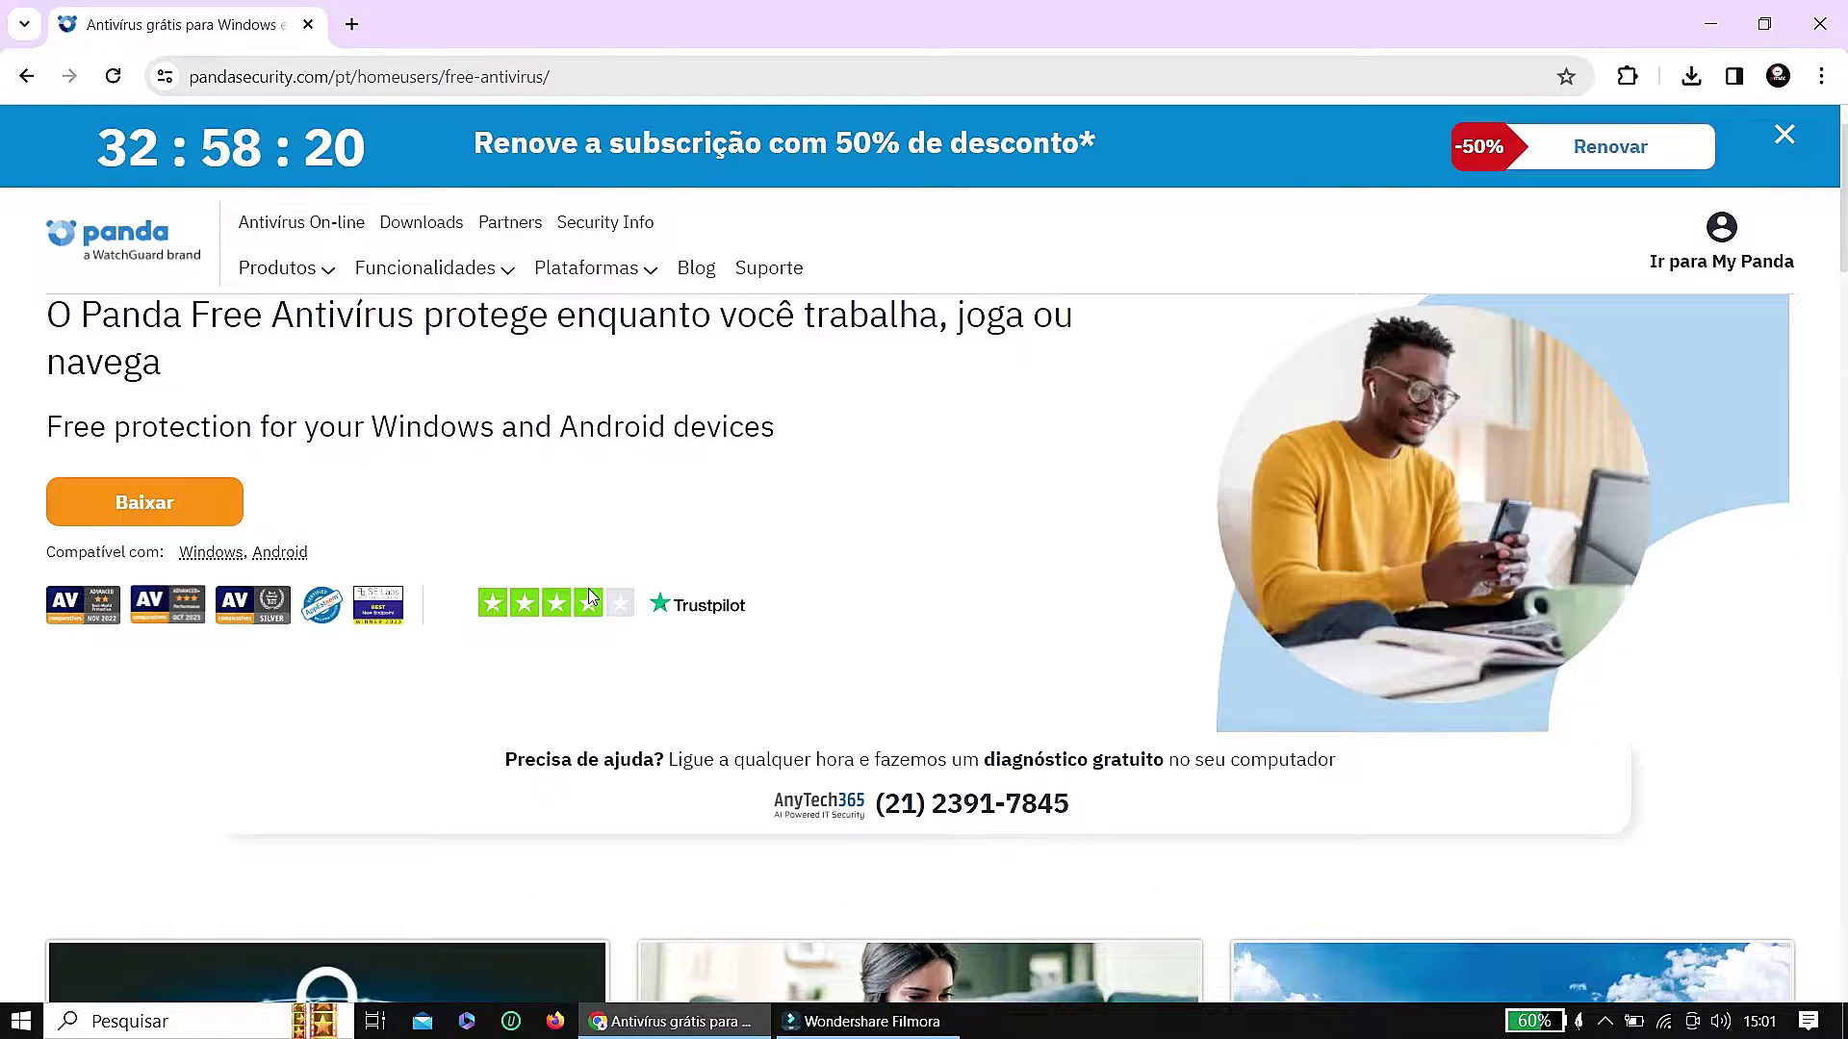
click(169, 515)
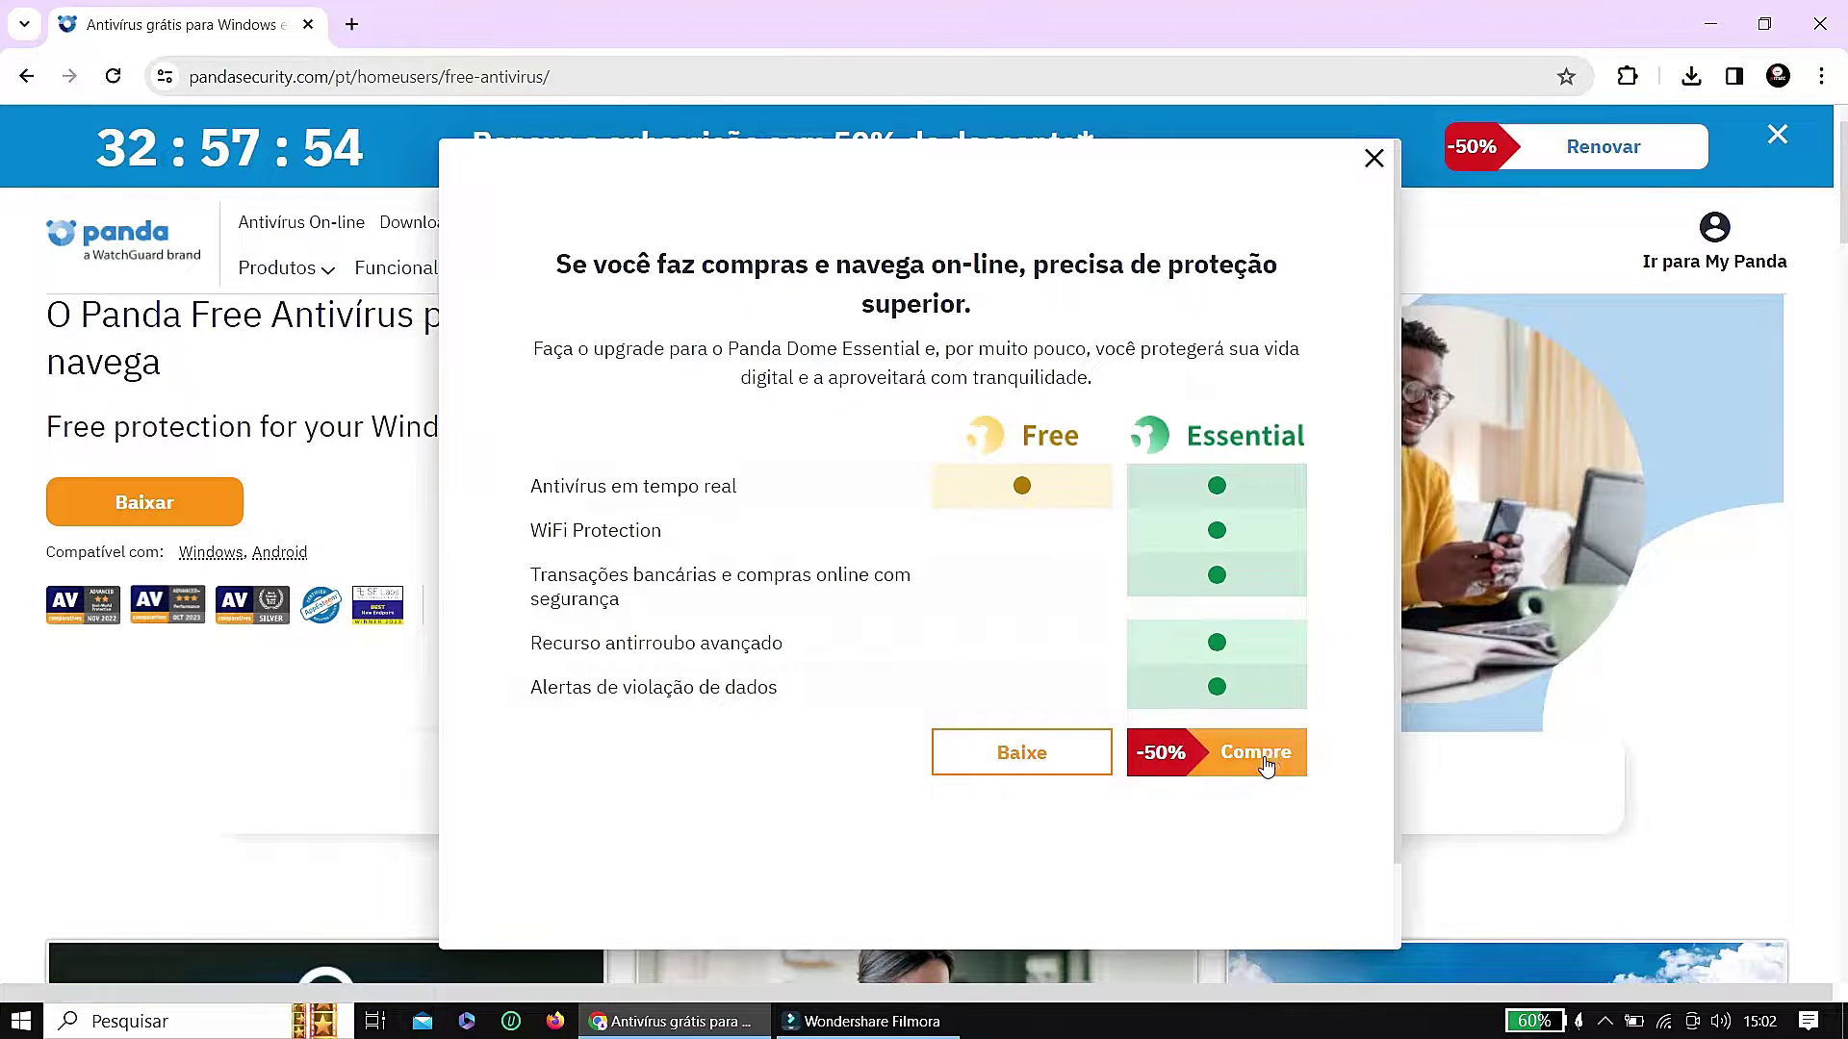
triple_click(661, 530)
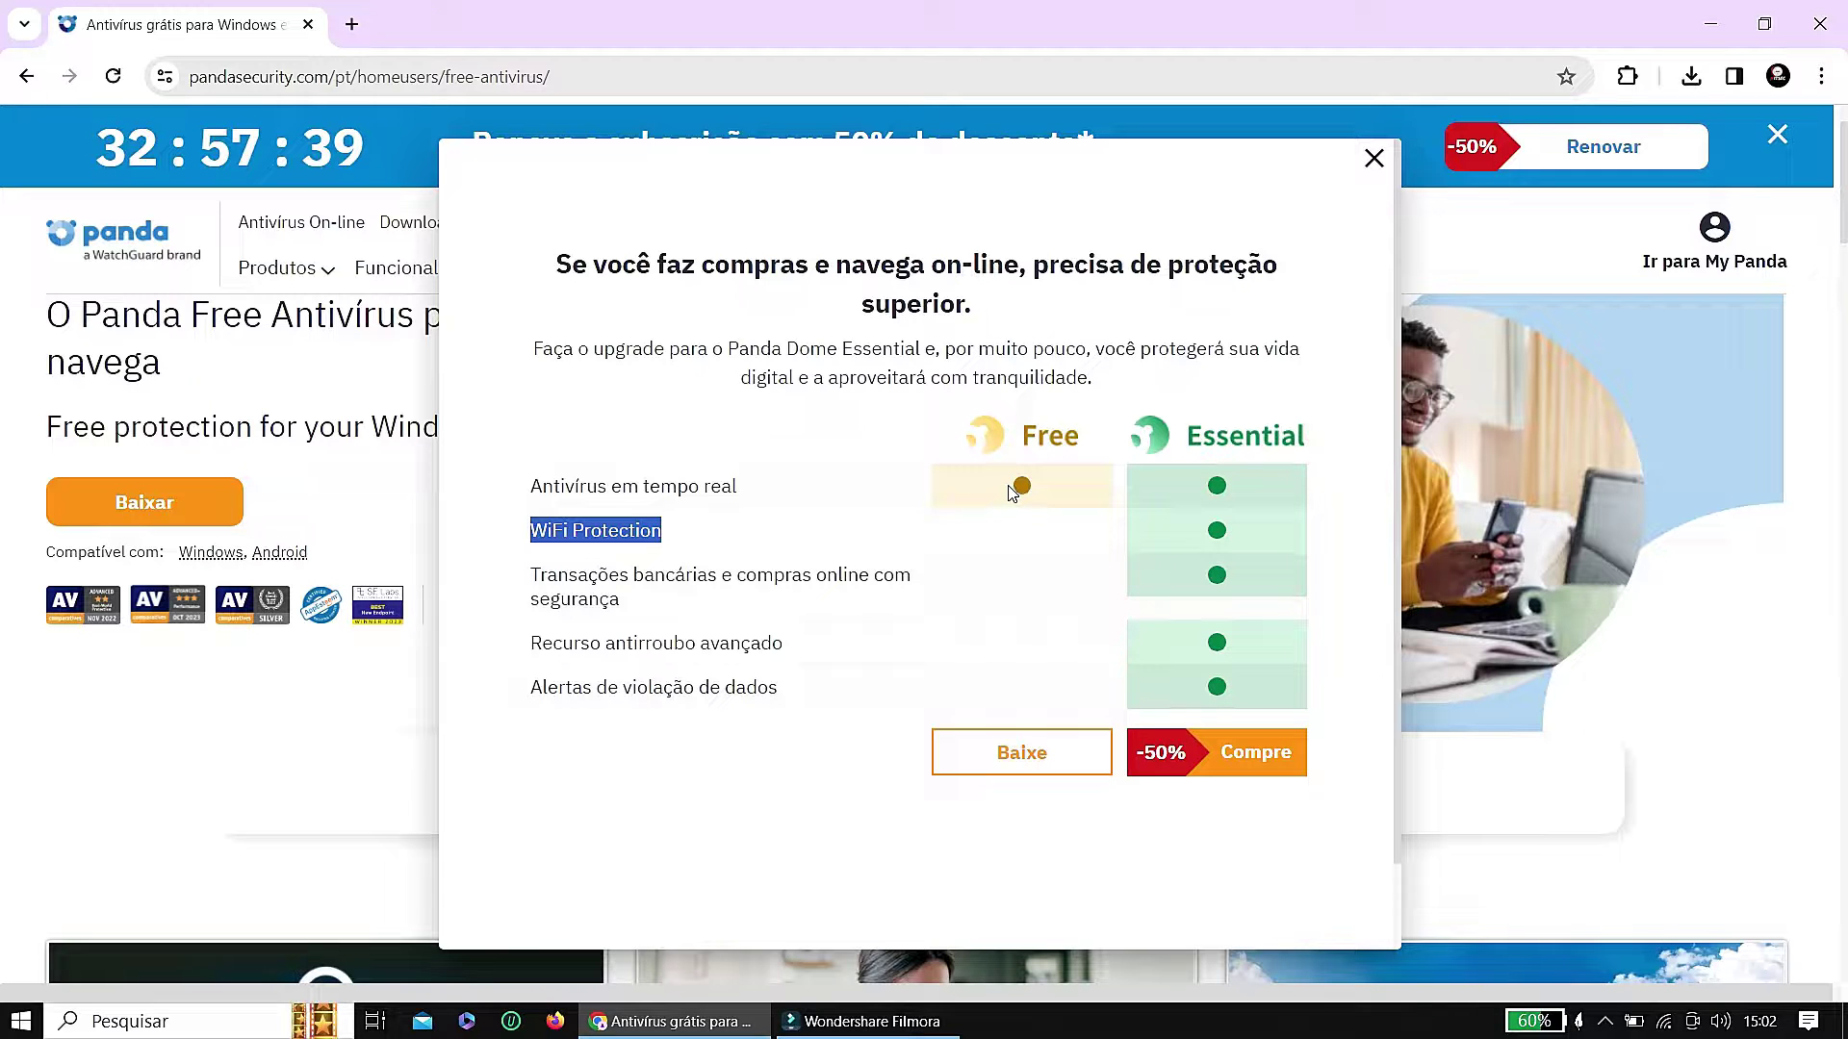
click(1016, 754)
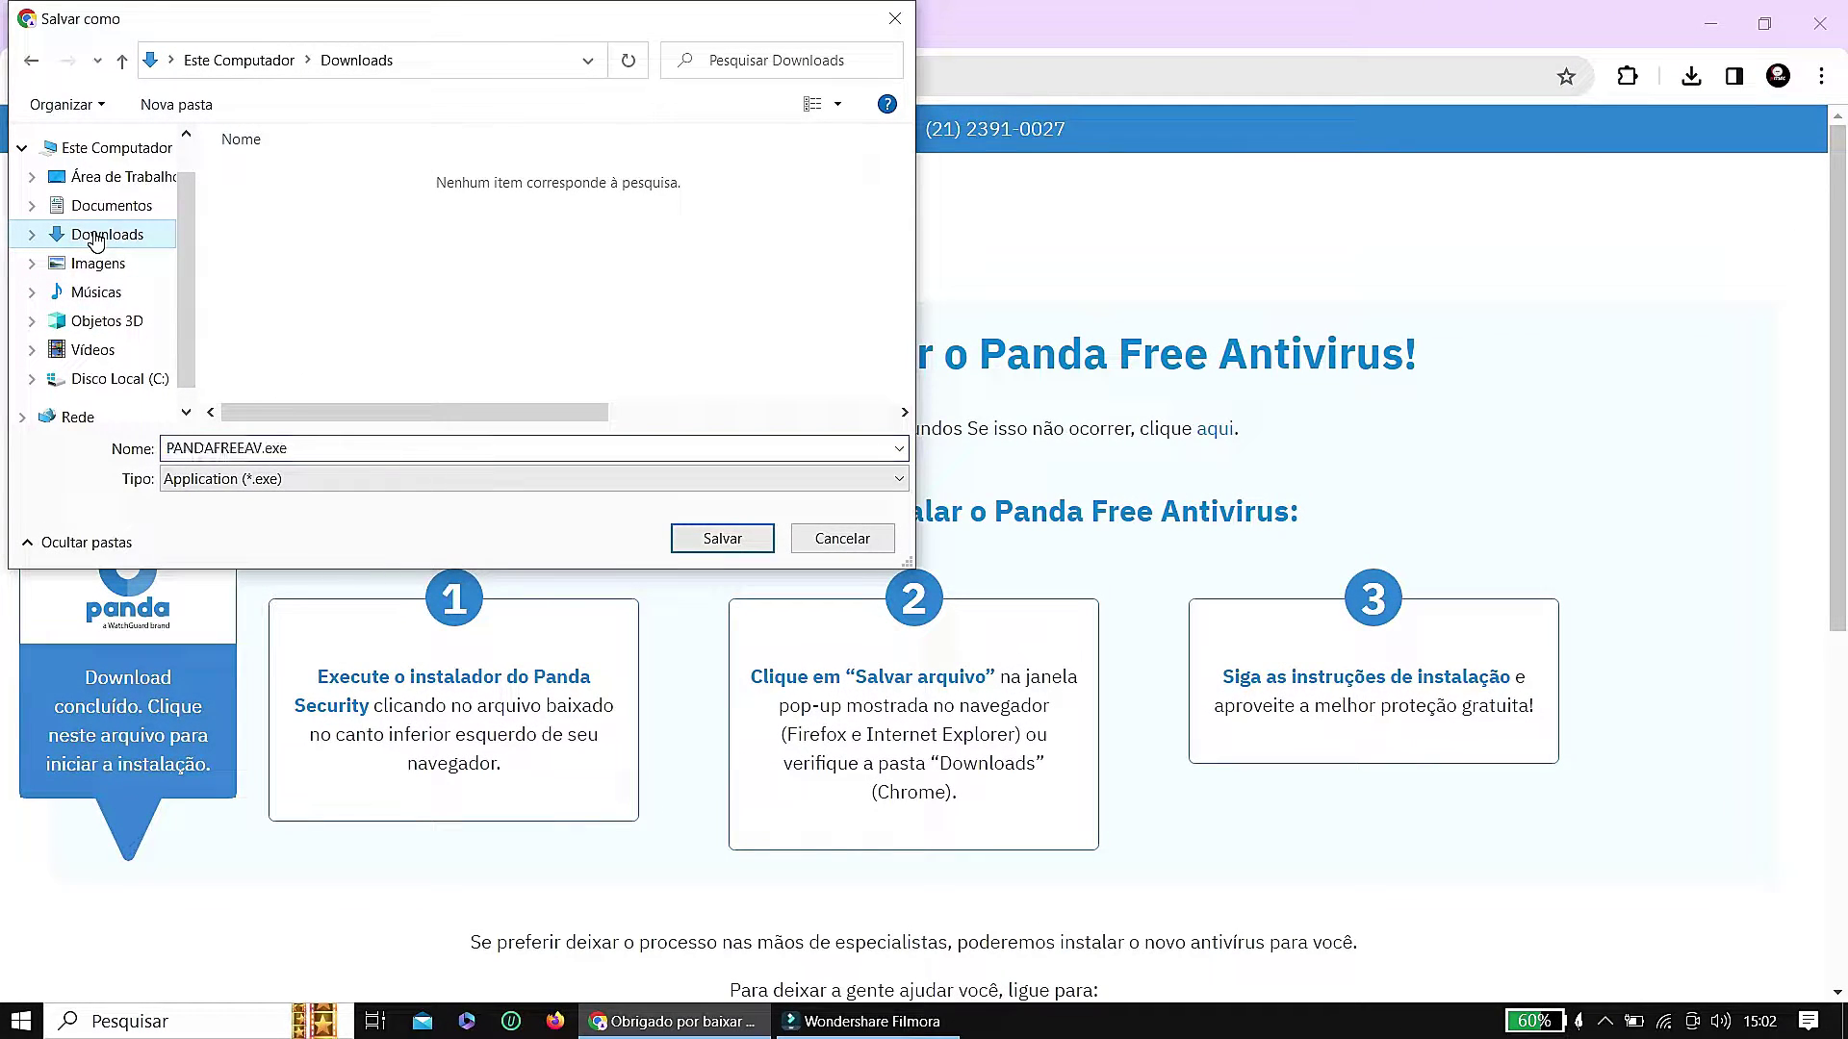
click(92, 236)
click(712, 531)
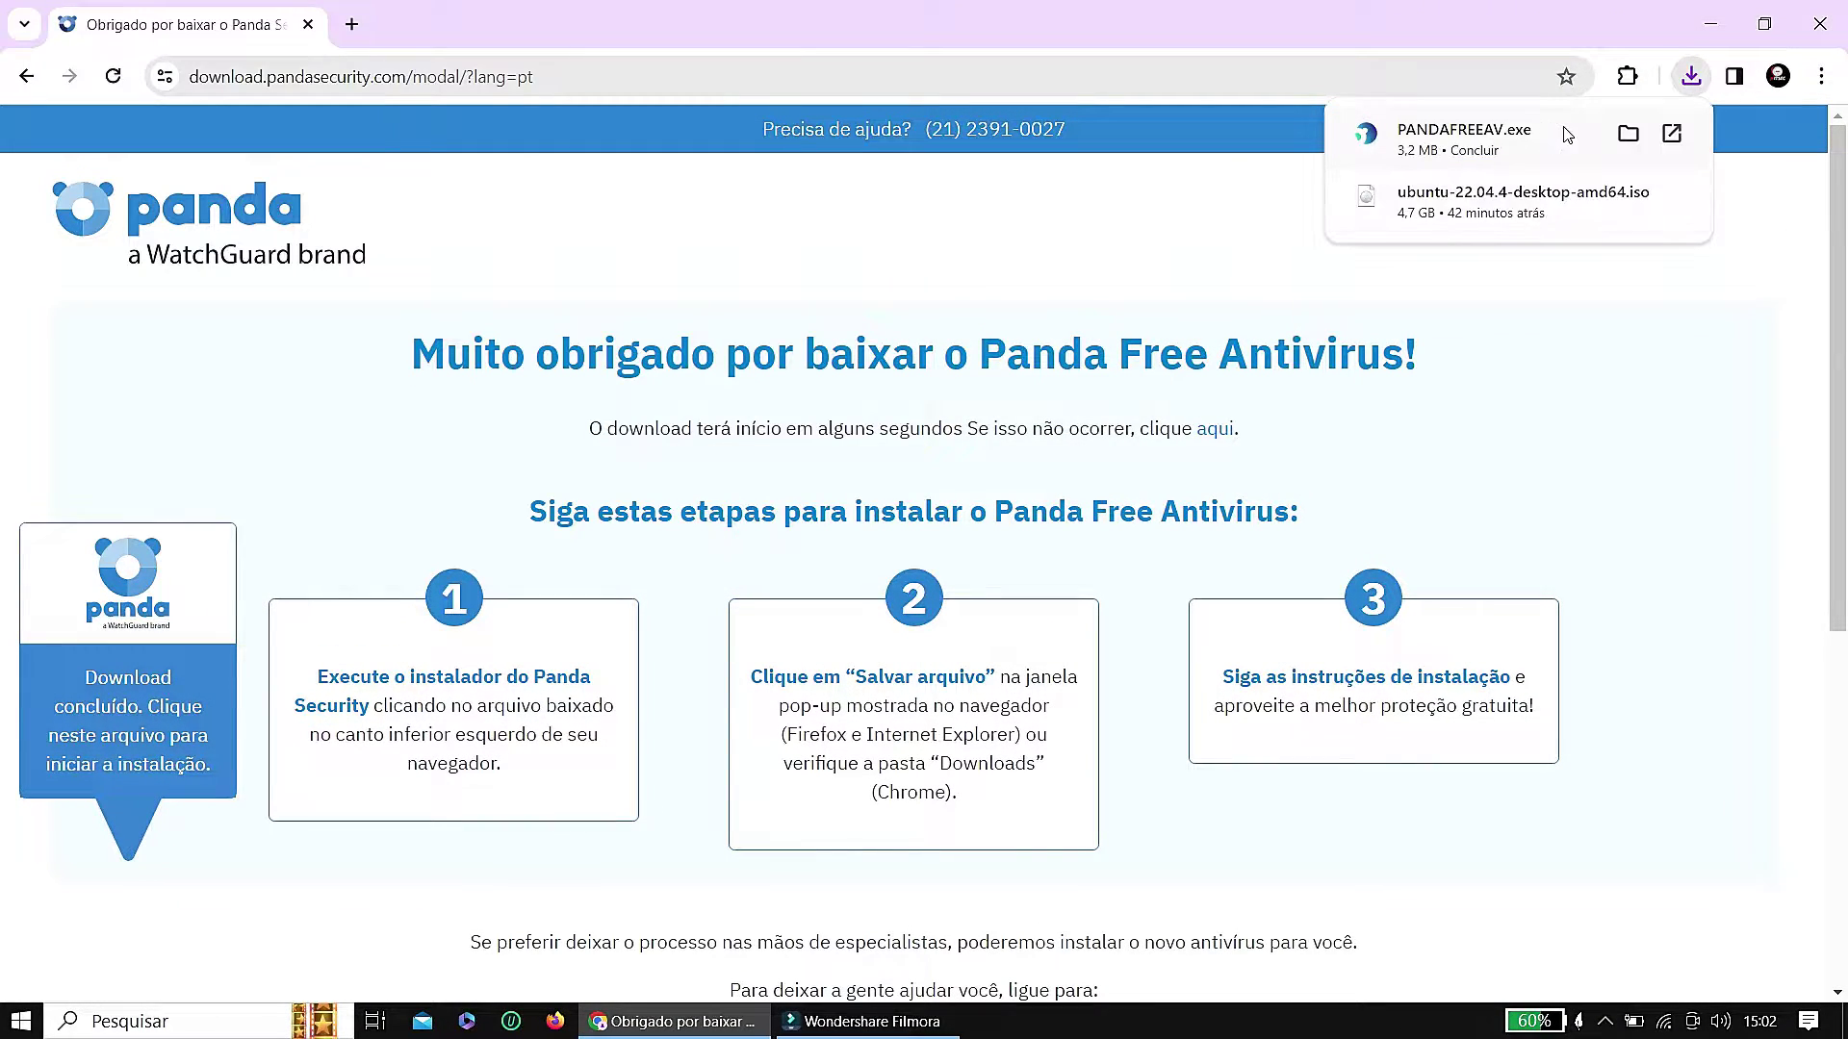
- Run the downloaded PANDAFREEAV.exe as administrator from its folder and proceed past the installer's welcome page
click(1629, 195)
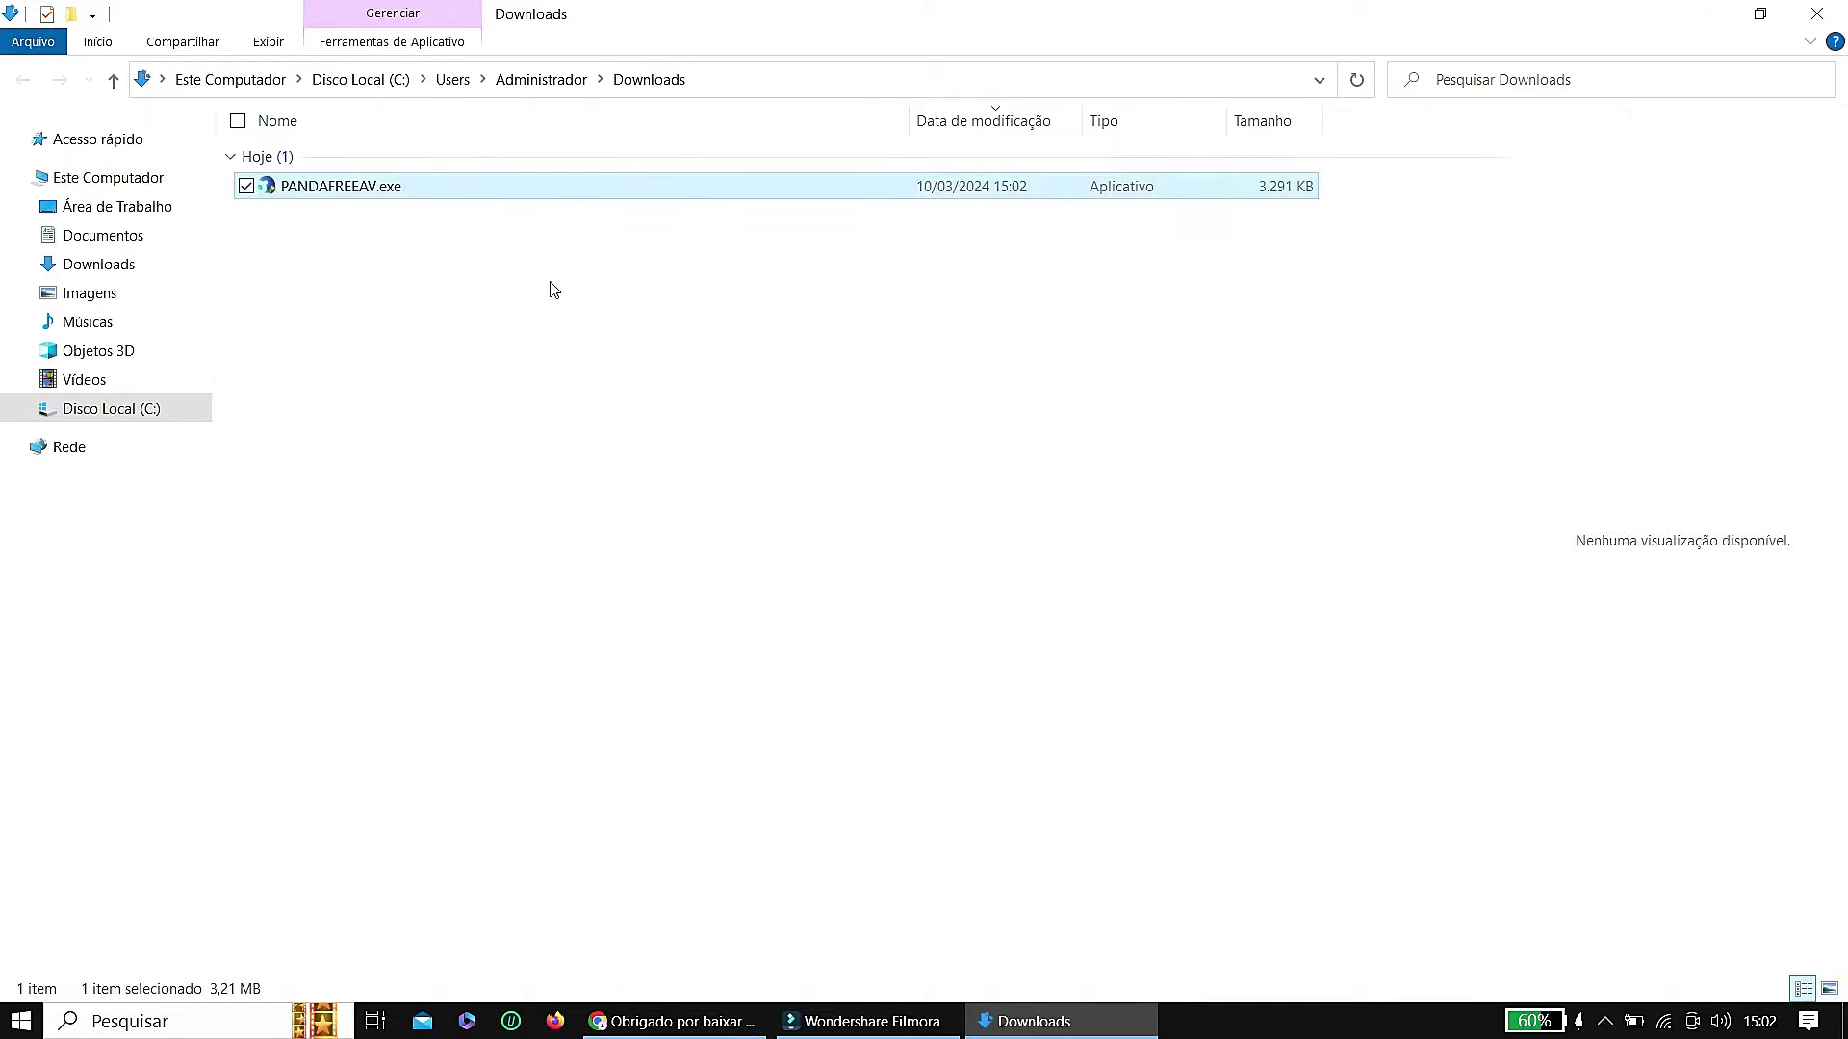
right_click(321, 190)
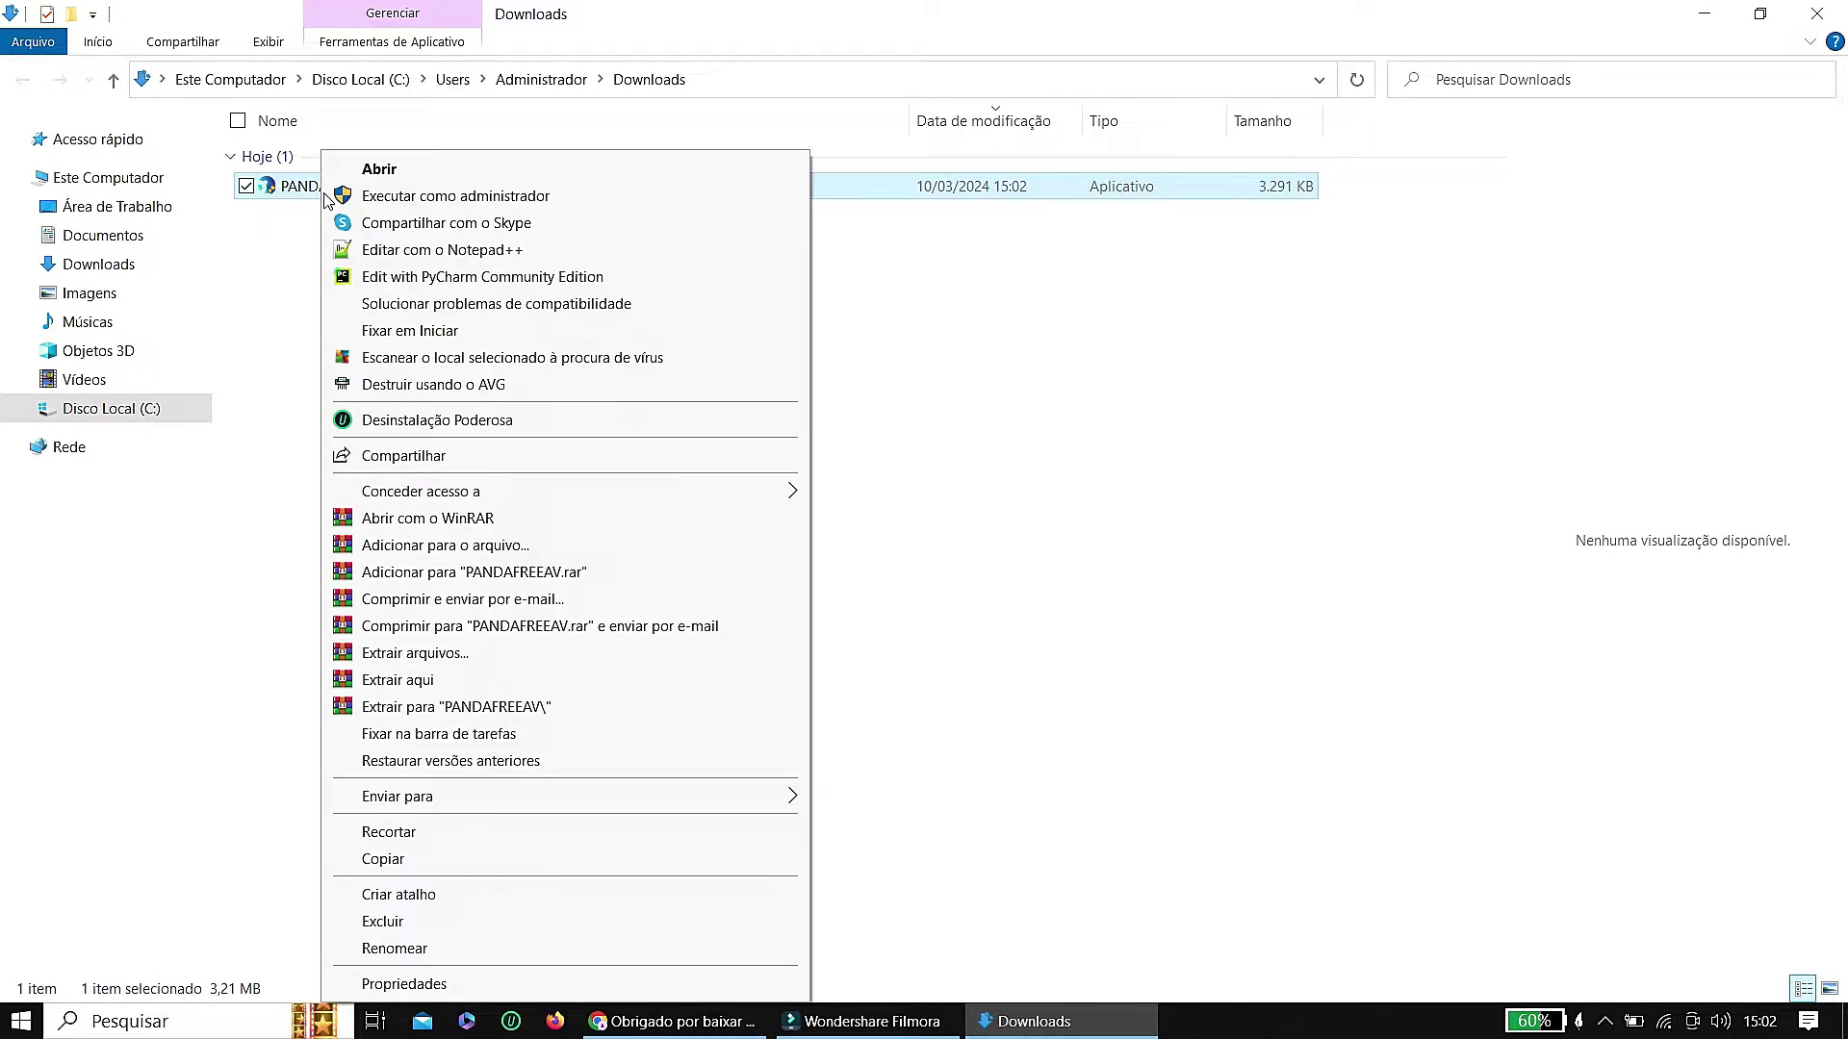
click(429, 197)
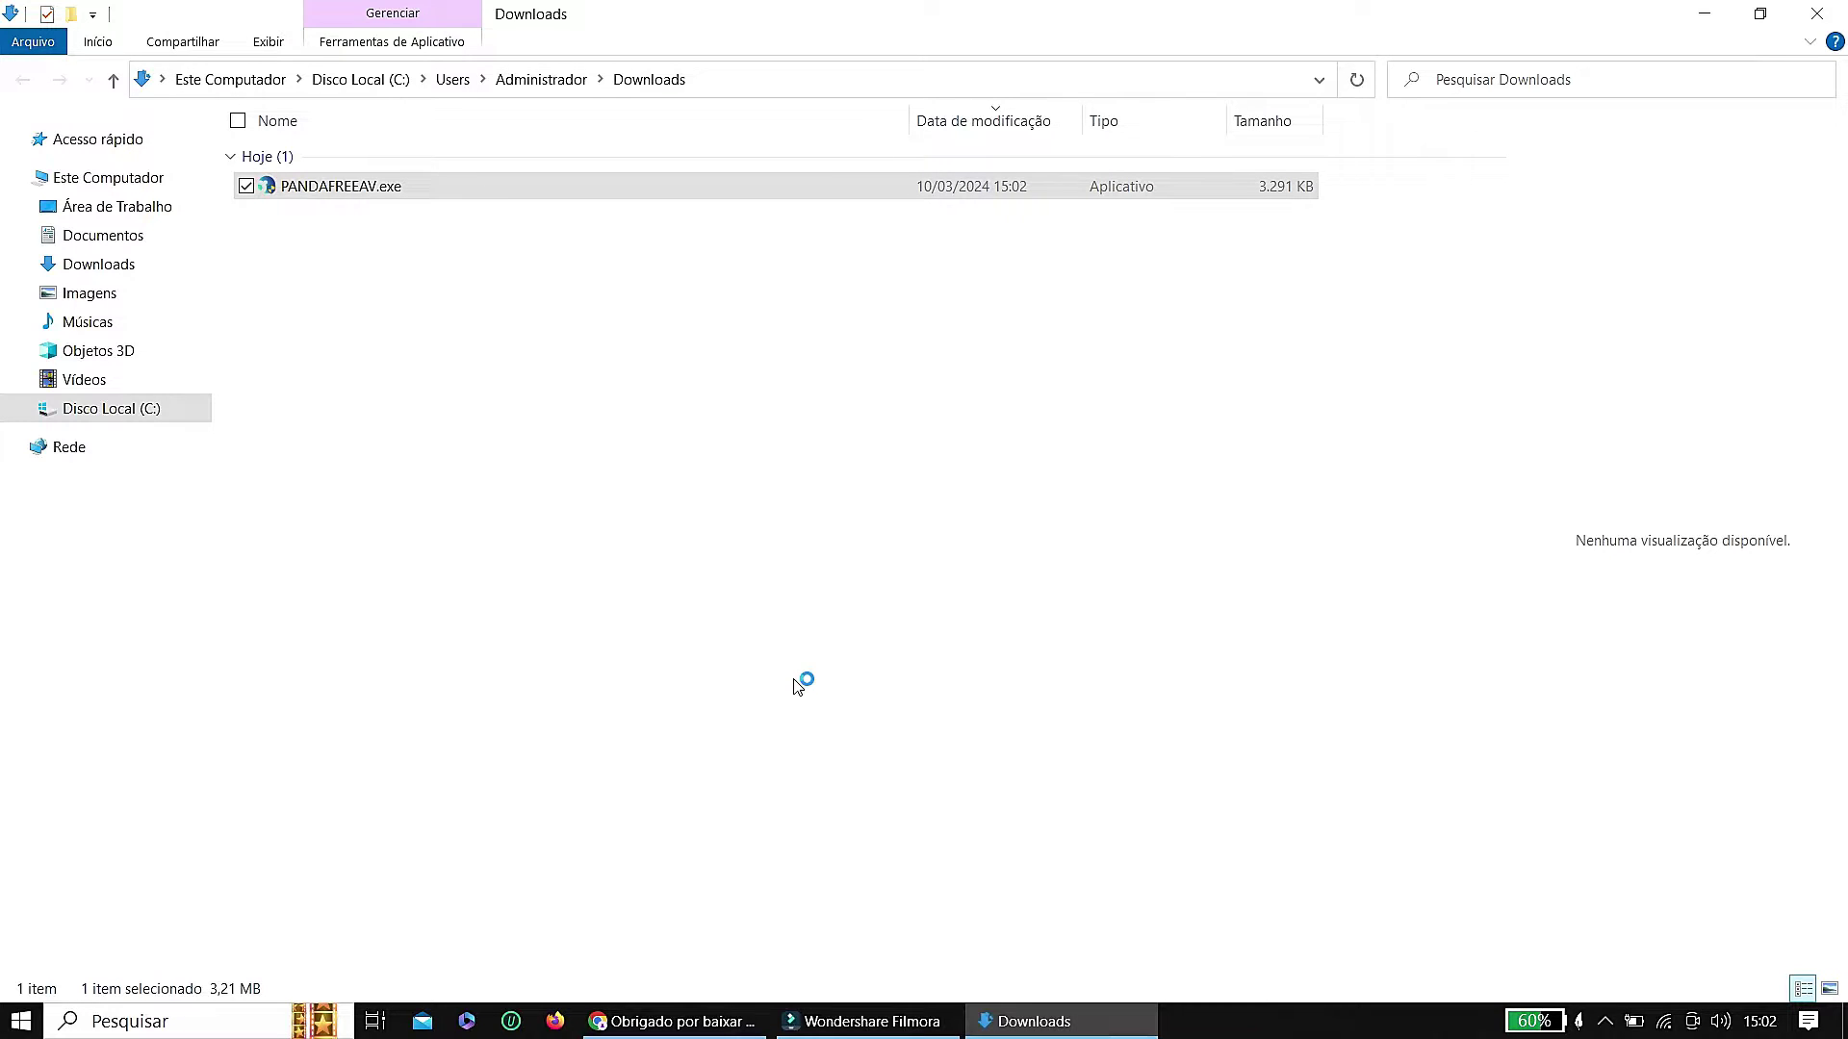
key(super+d)
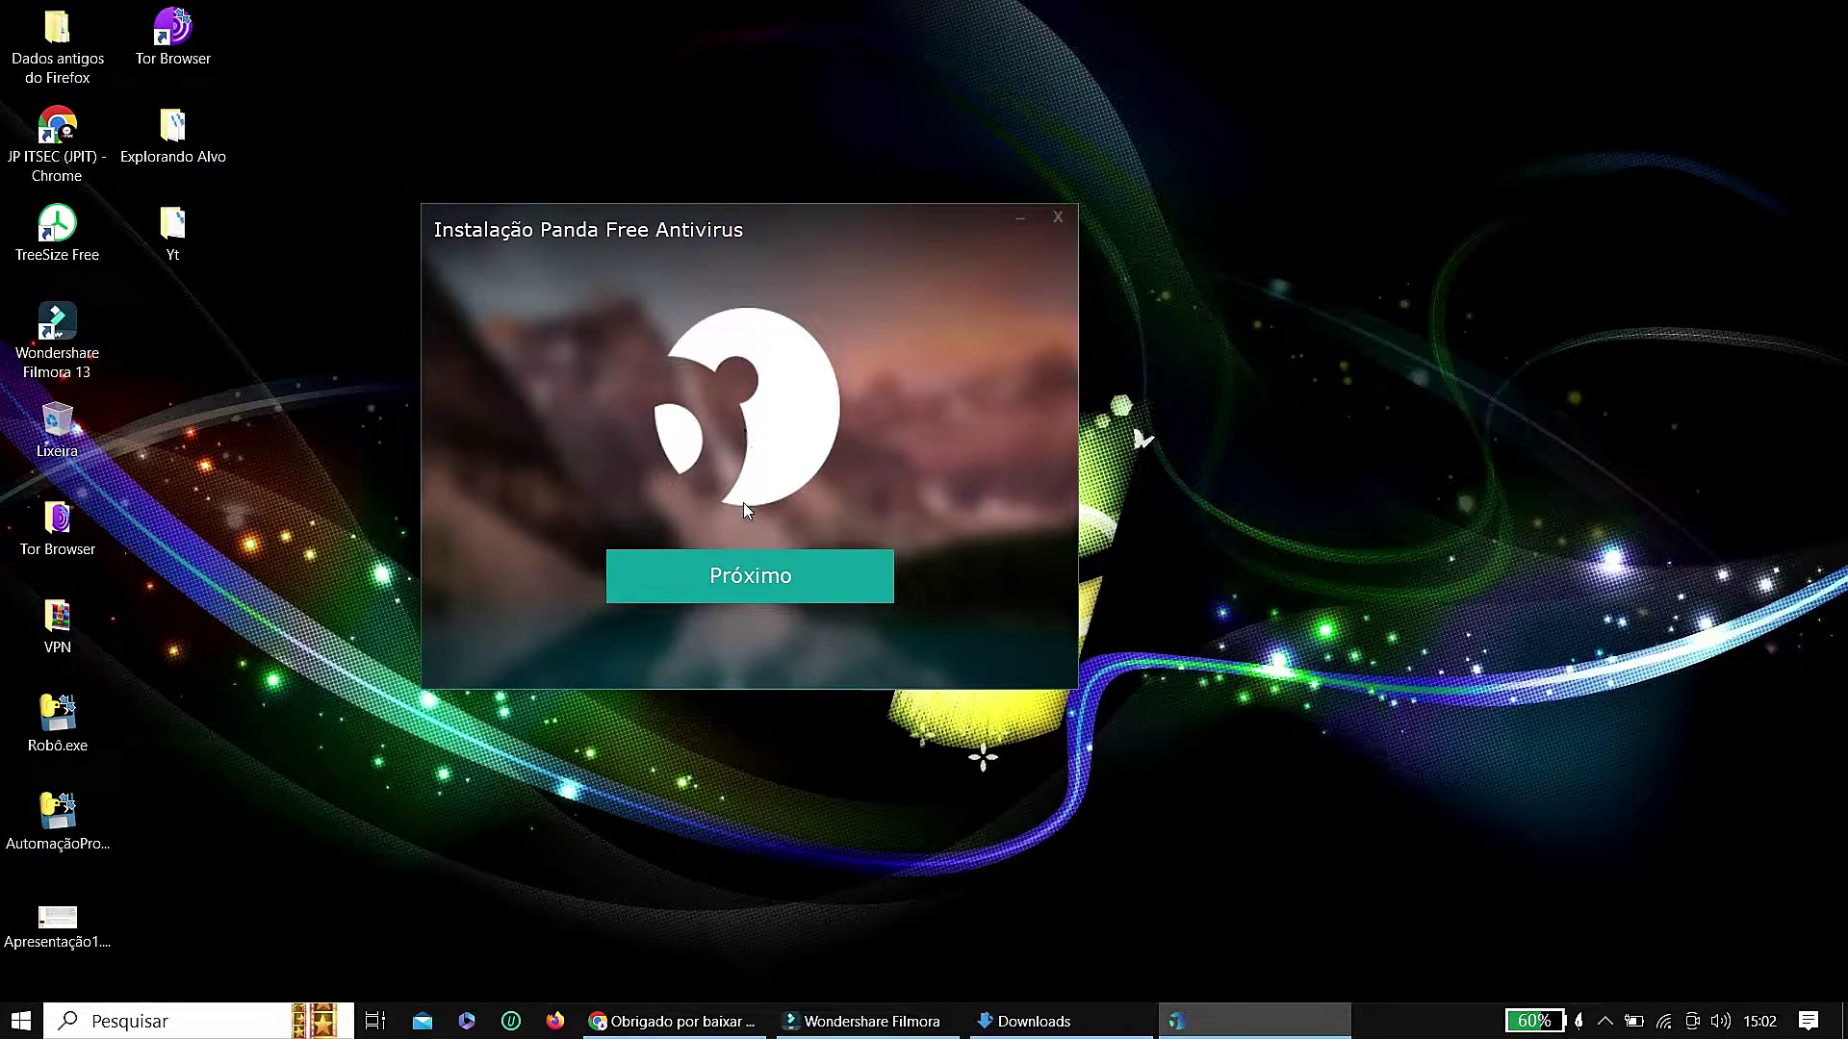
click(747, 580)
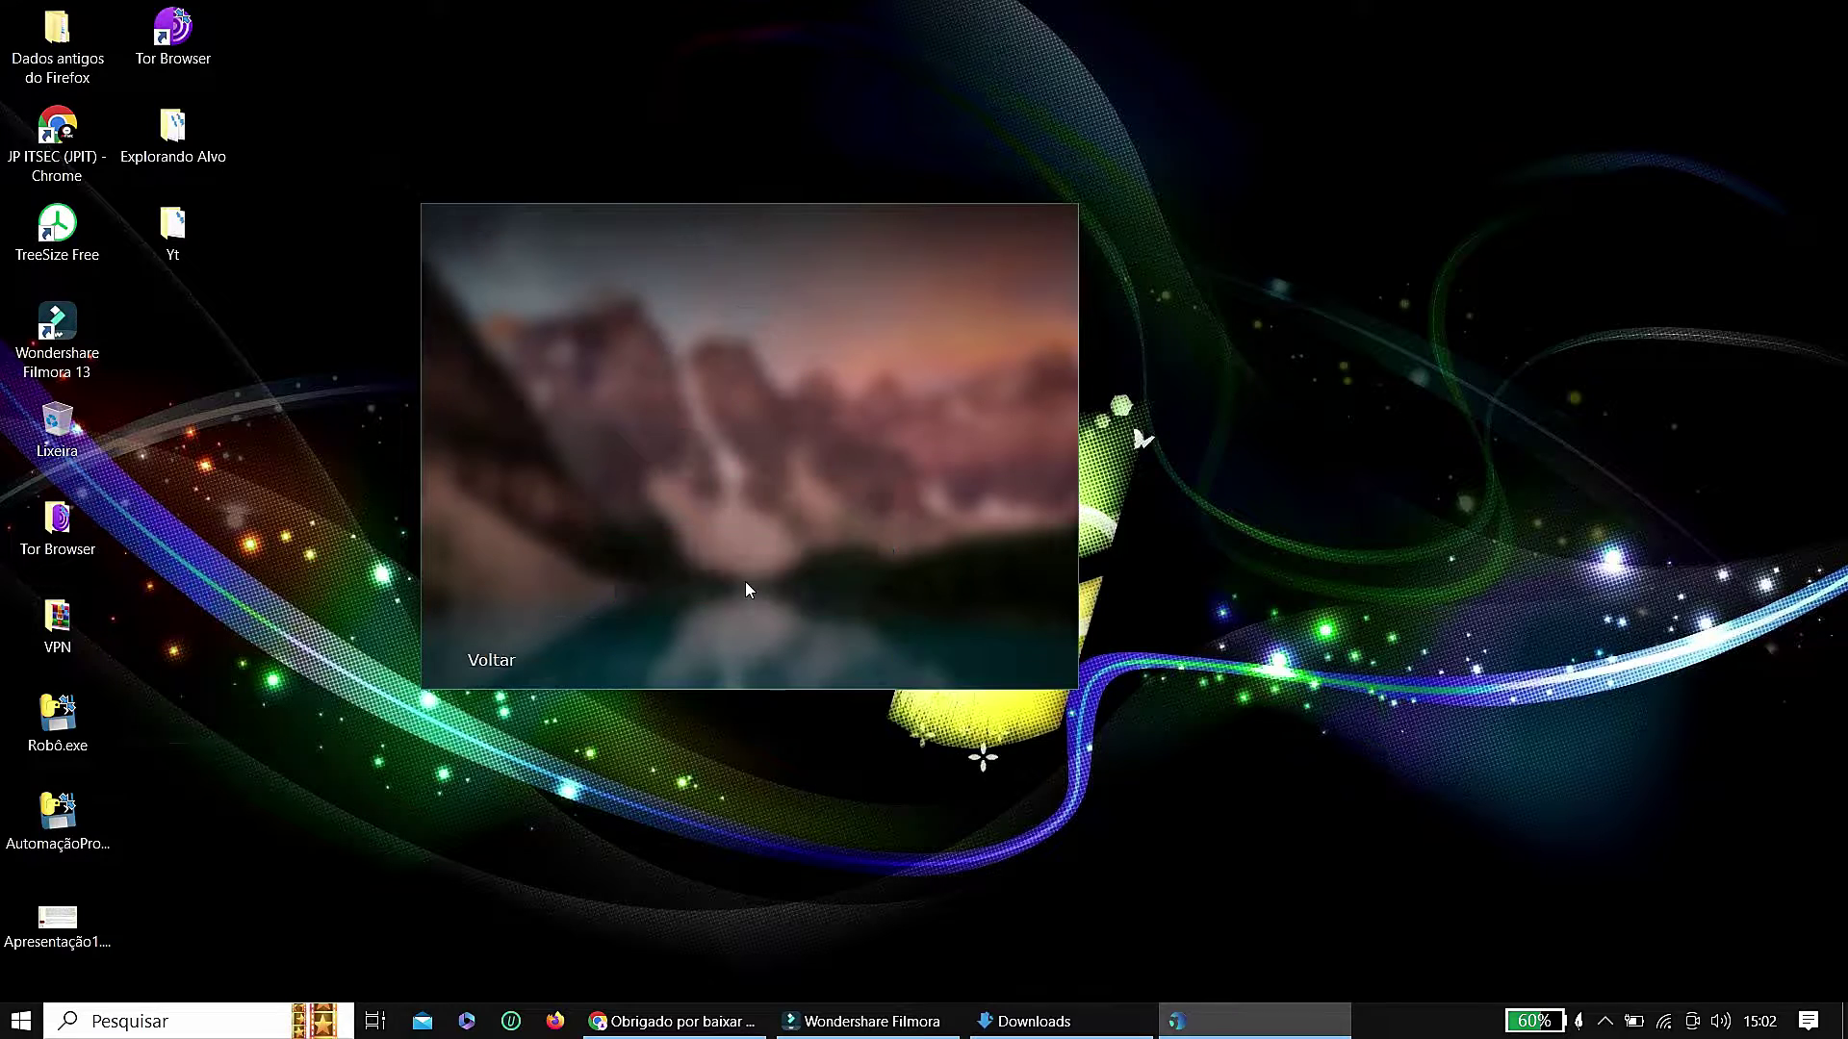
- Accept the licence with the default installation folder and language, and install Panda Free Antivirus without the Opera browser
drag(862, 298, 464, 281)
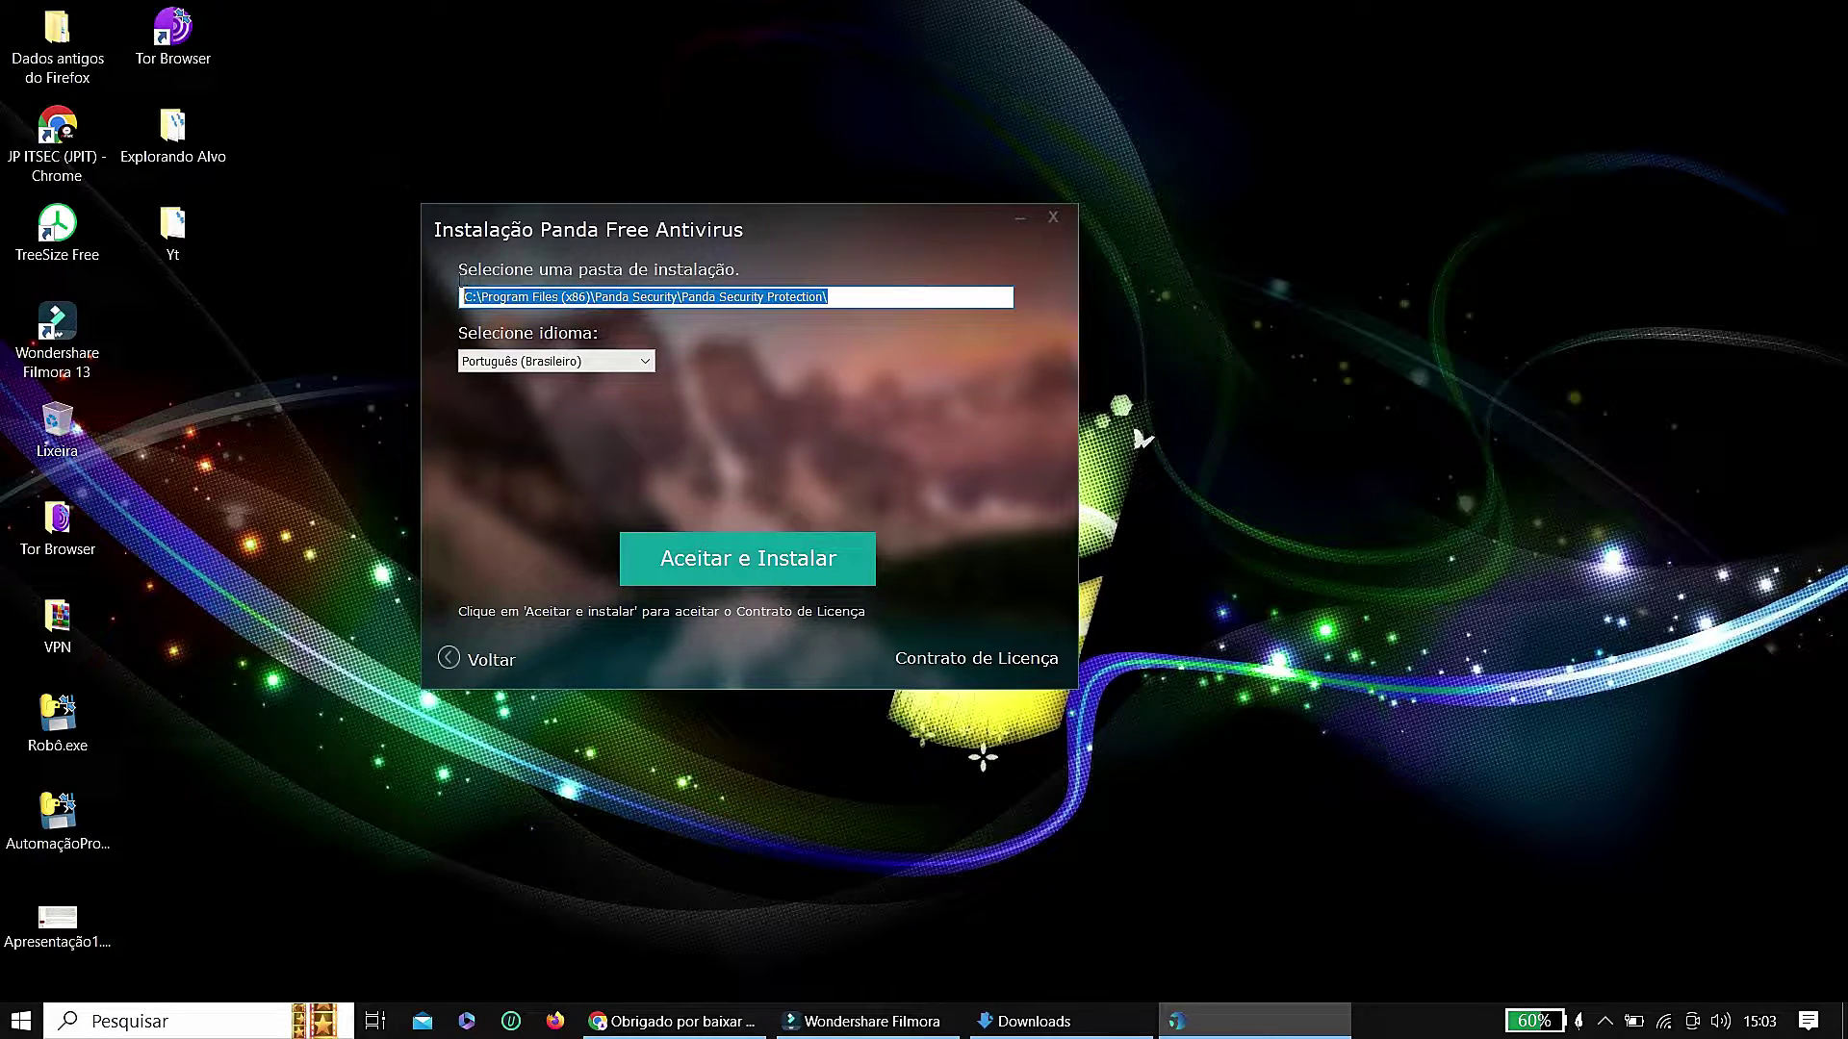
click(842, 294)
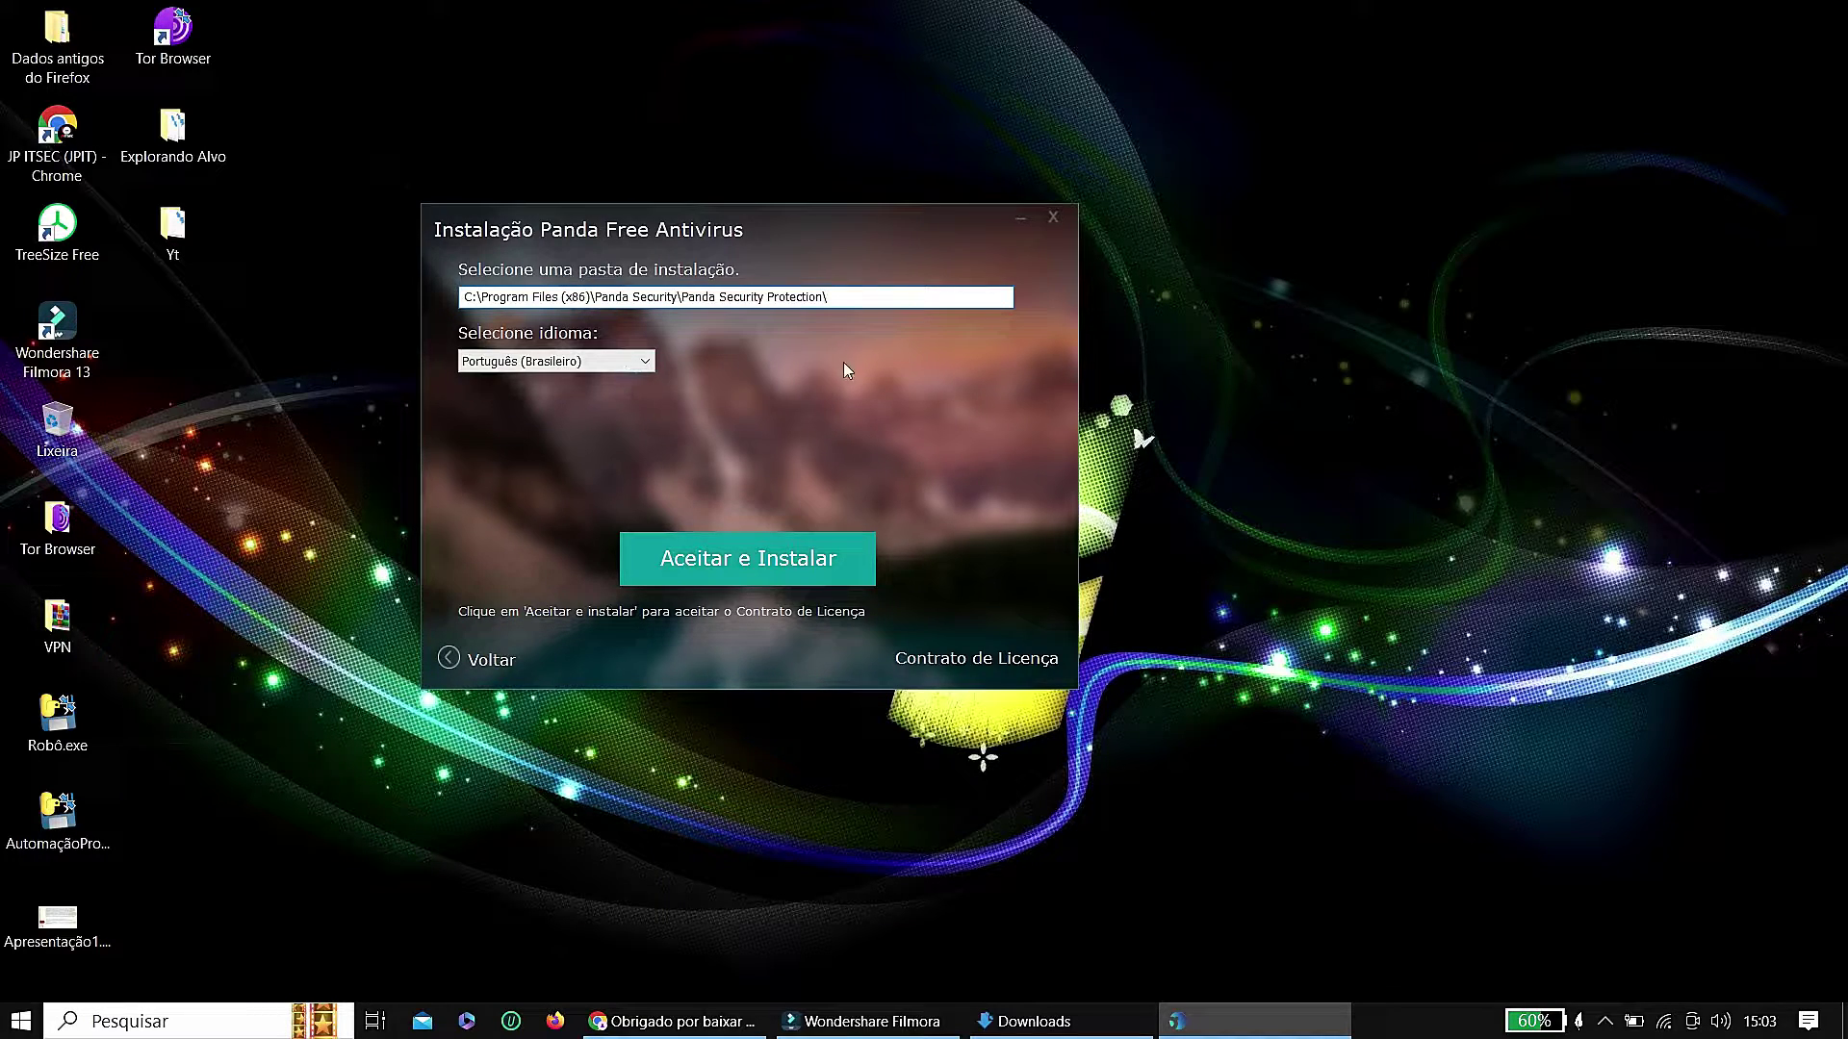
click(730, 563)
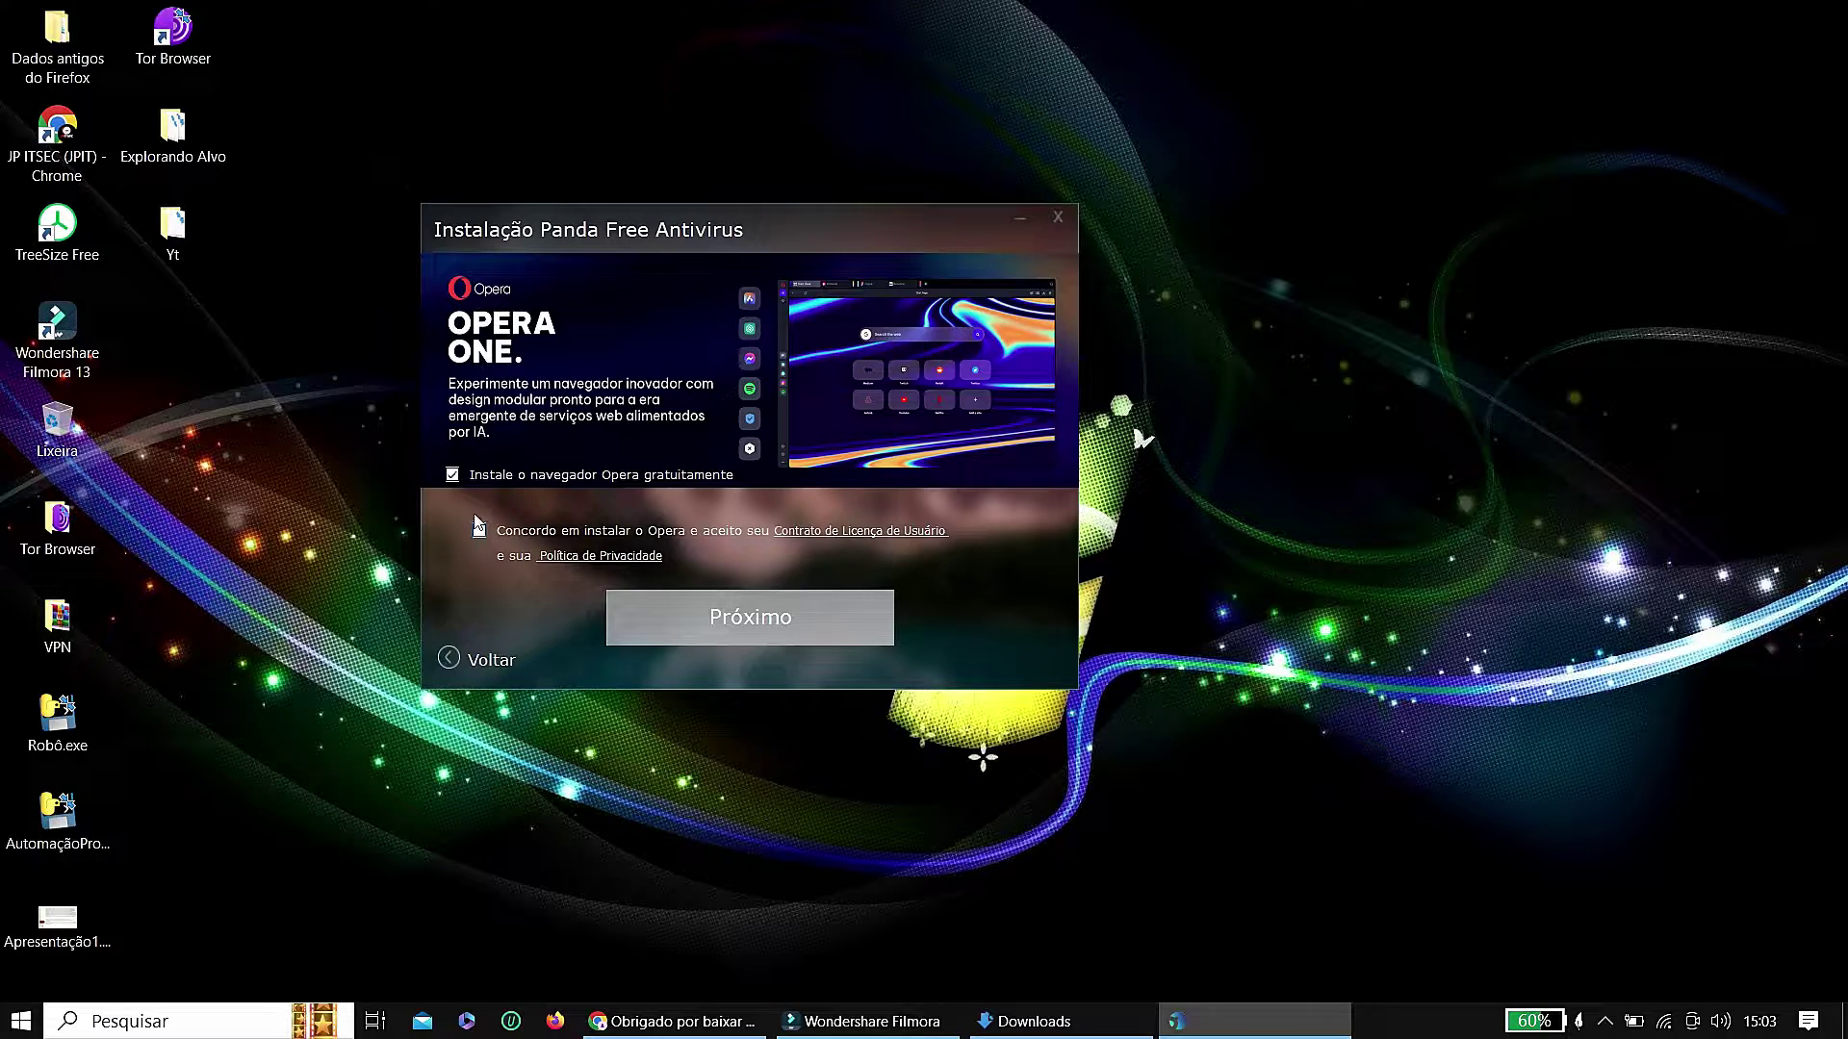
click(453, 475)
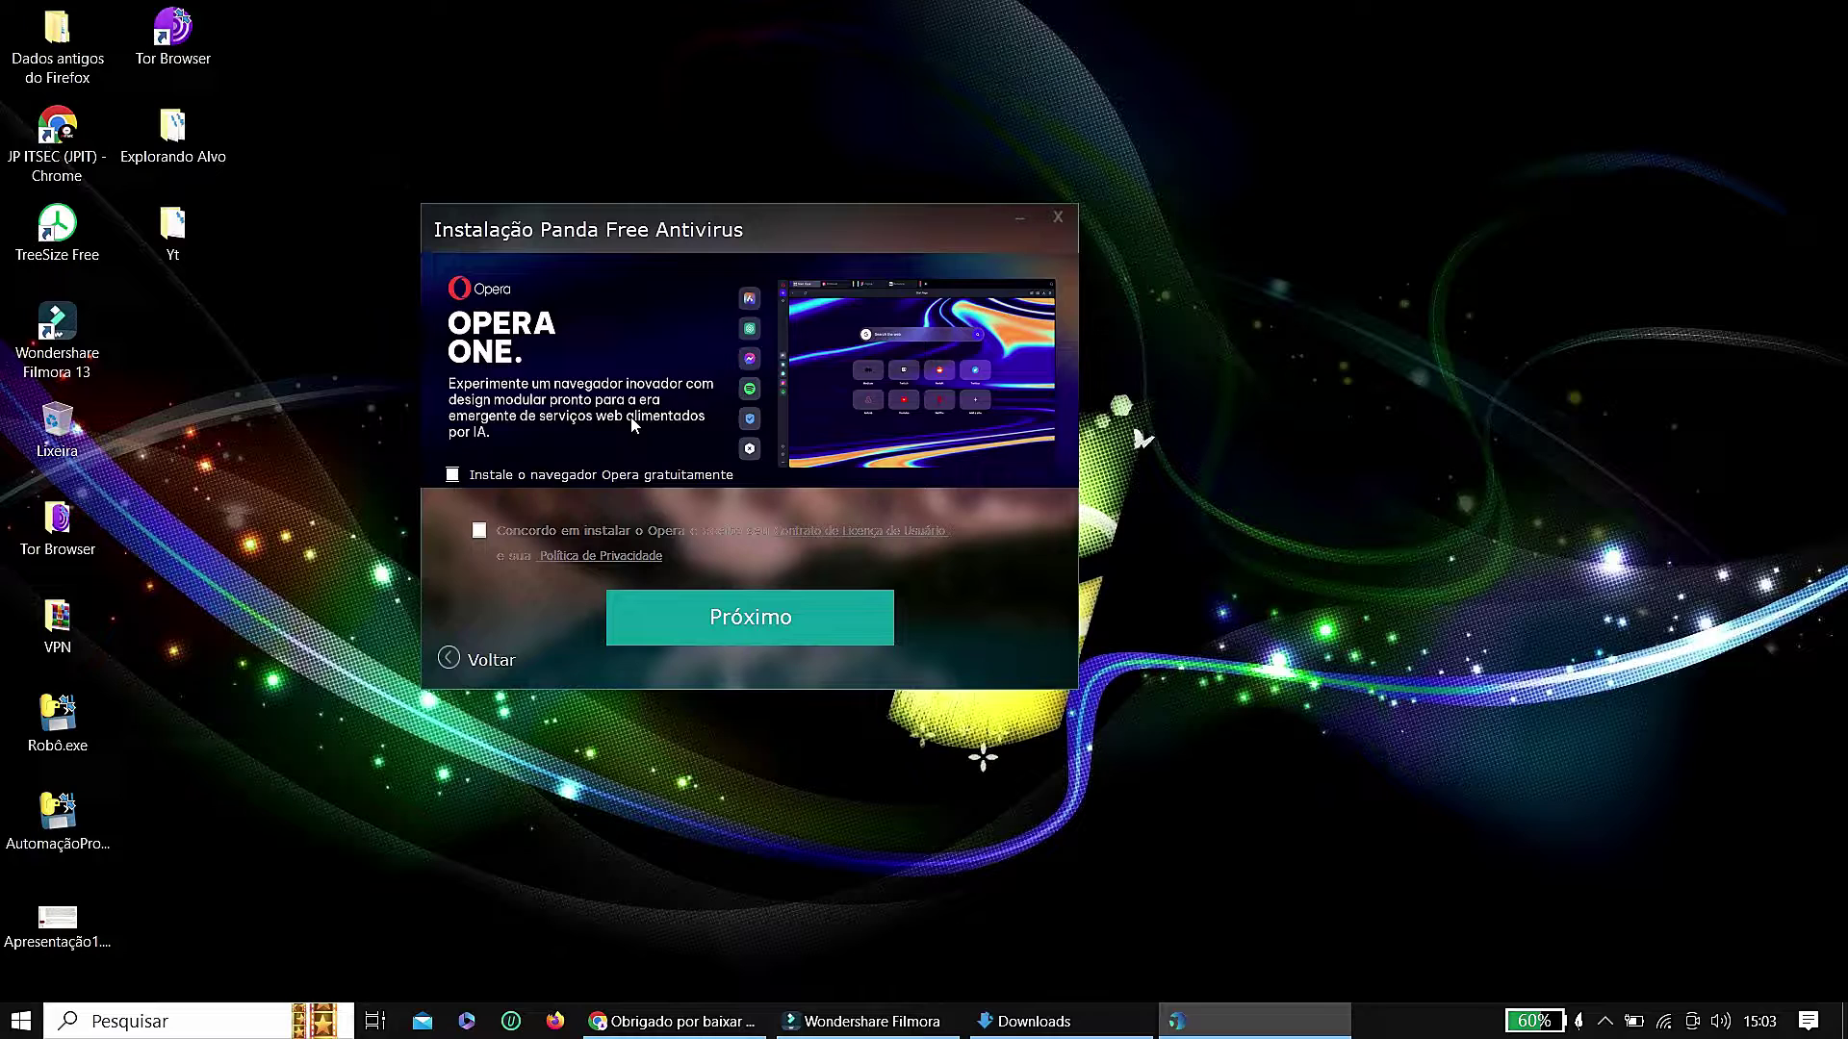
click(752, 621)
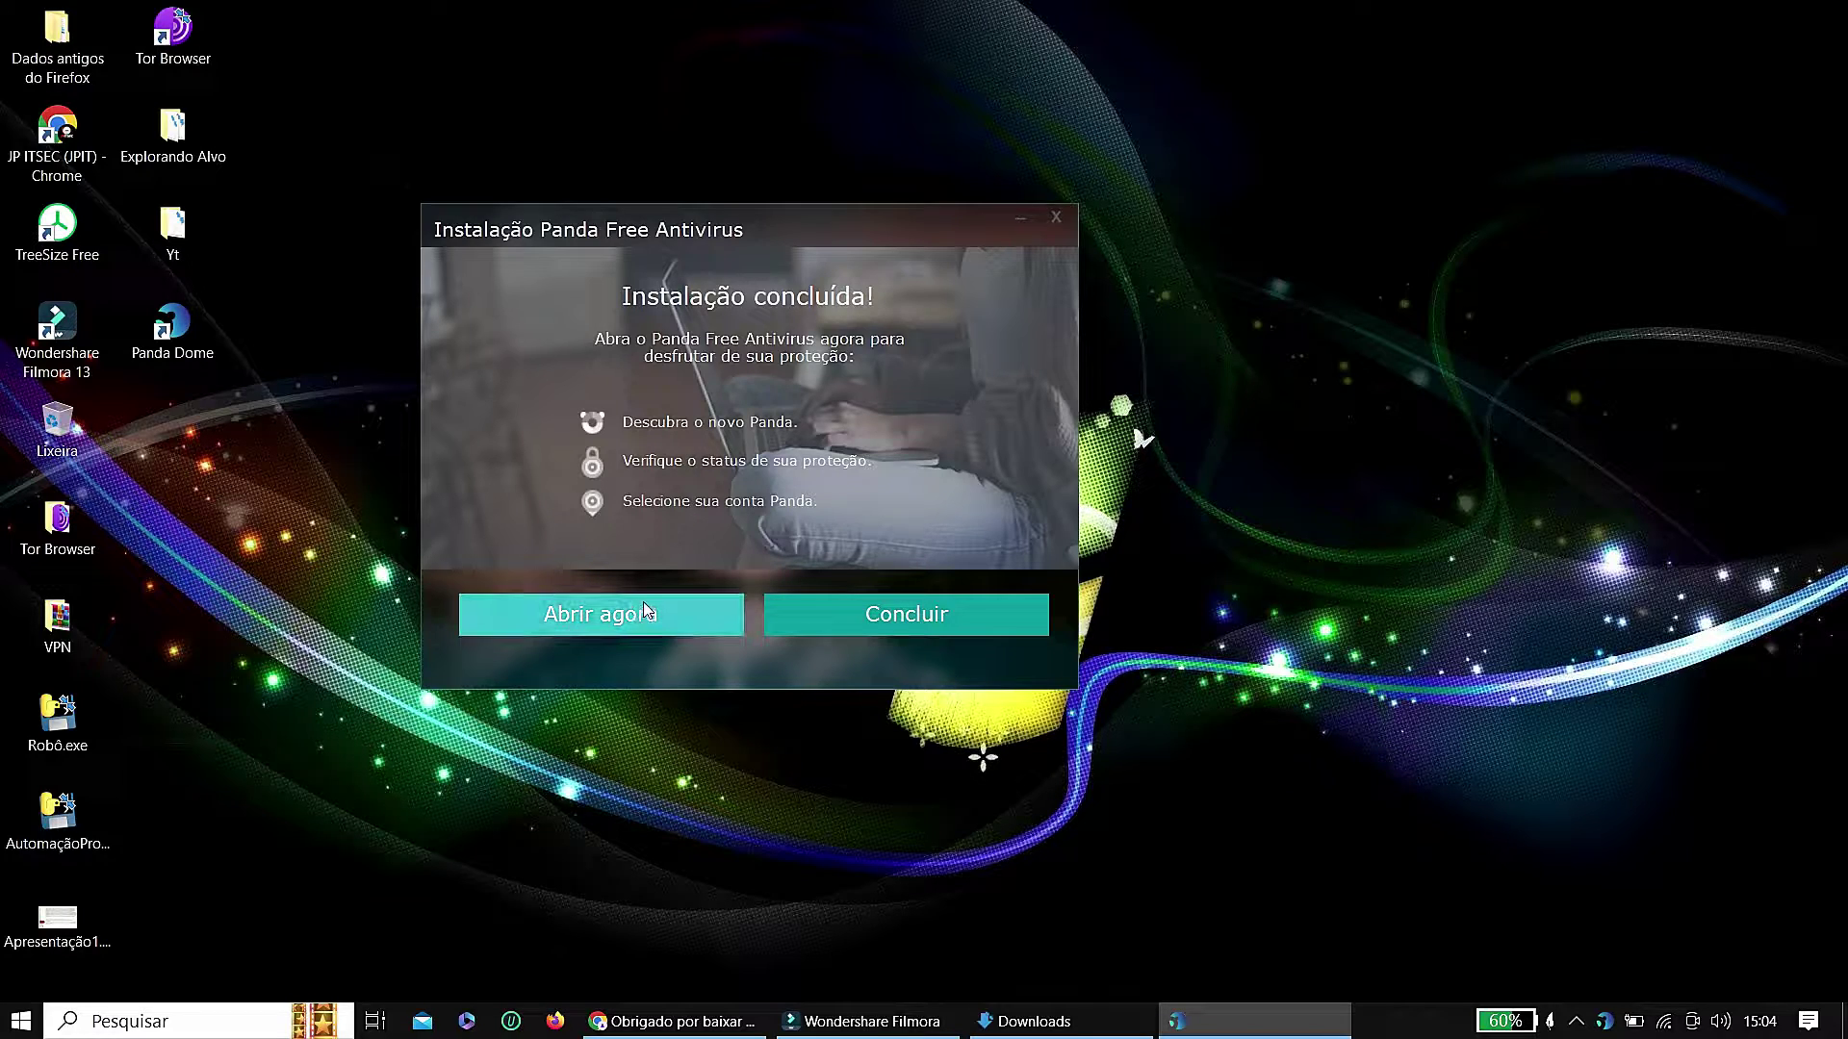
- Finish the installation wizard and close the browser window with the Panda Dome Essential welcome offer
click(868, 614)
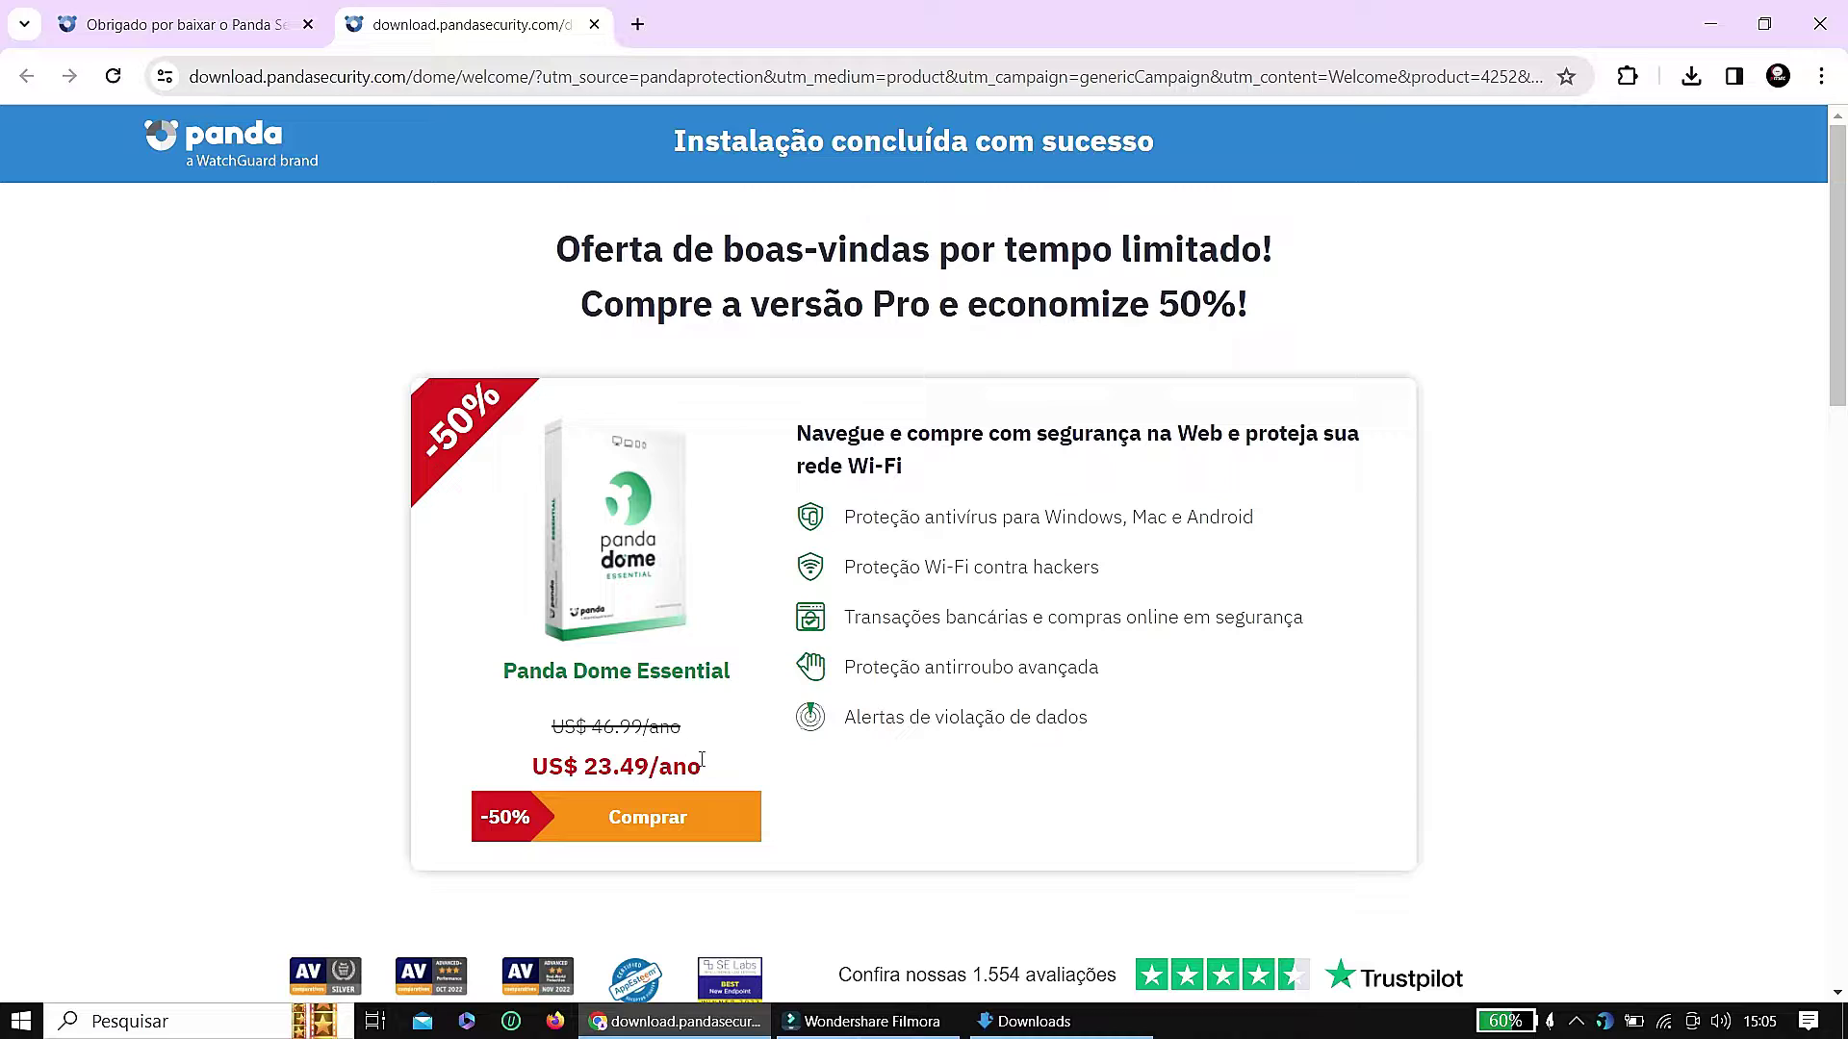
drag(701, 761, 687, 766)
click(1824, 24)
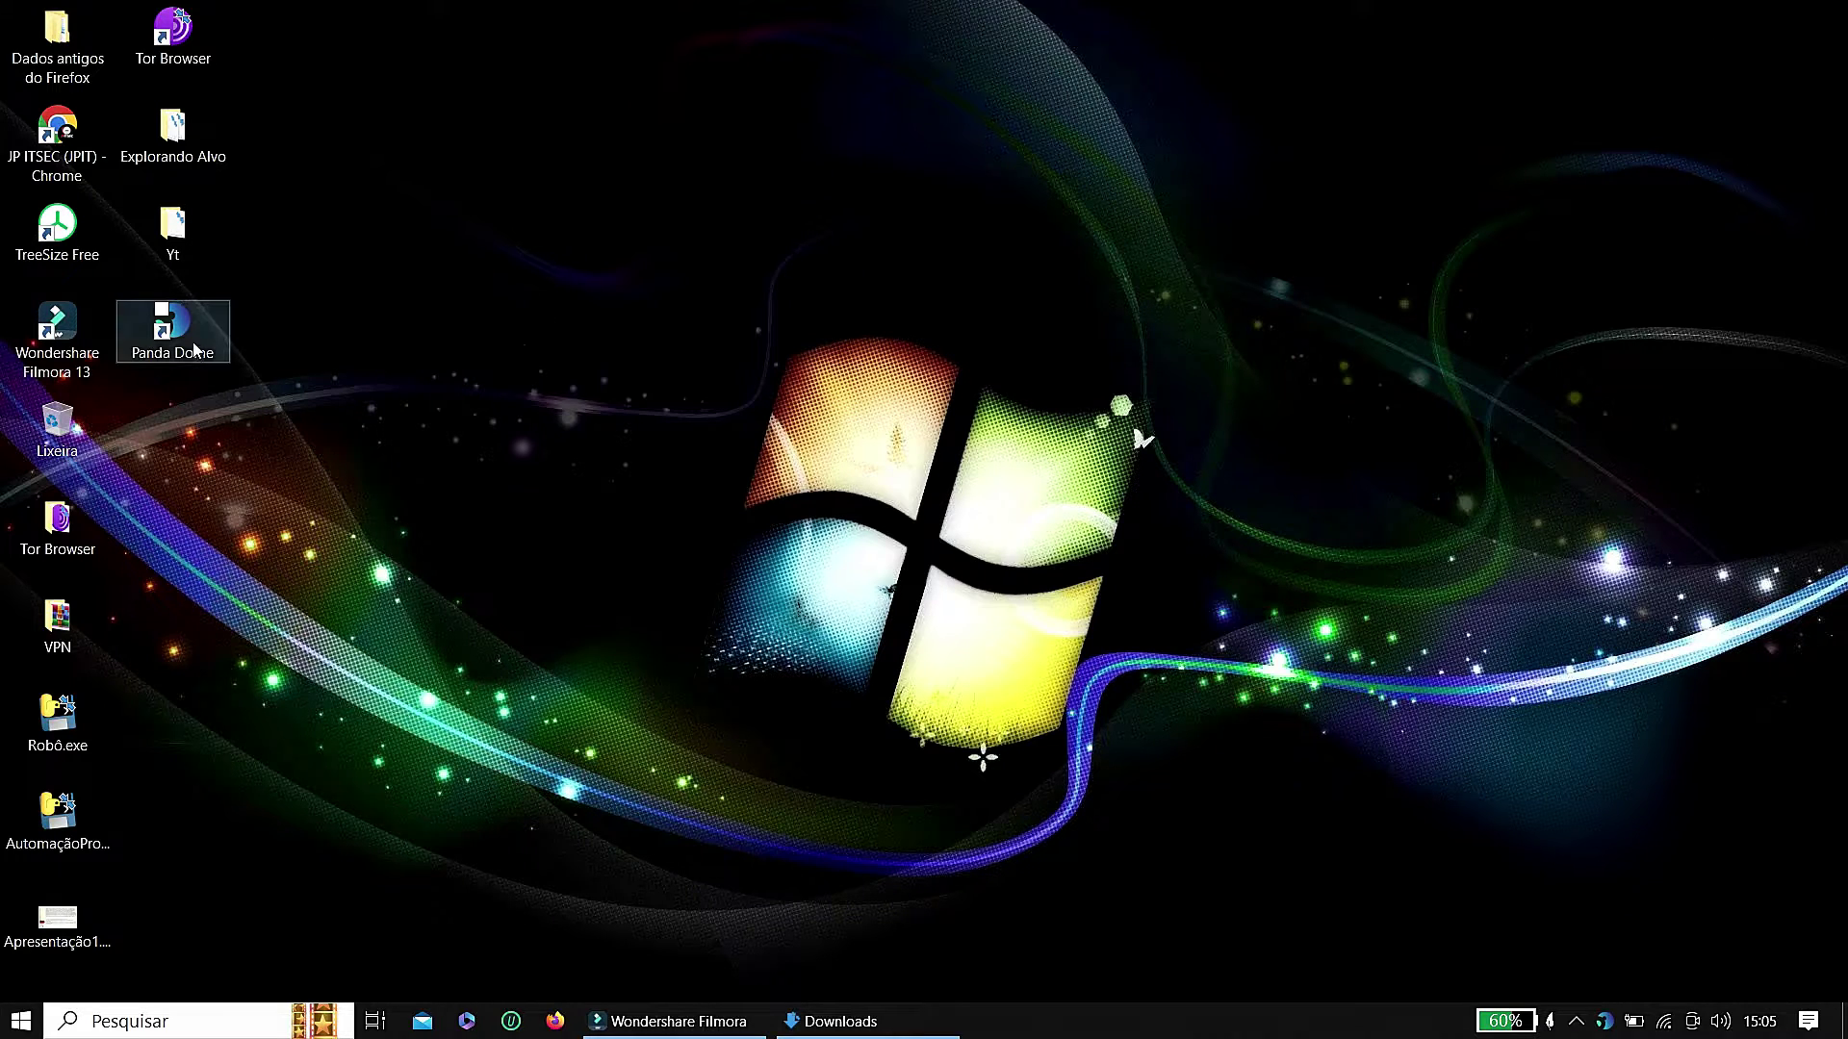
- Launch Panda Dome from the desktop, close the browser offer page and dismiss the account e-mail activation prompt
click(193, 318)
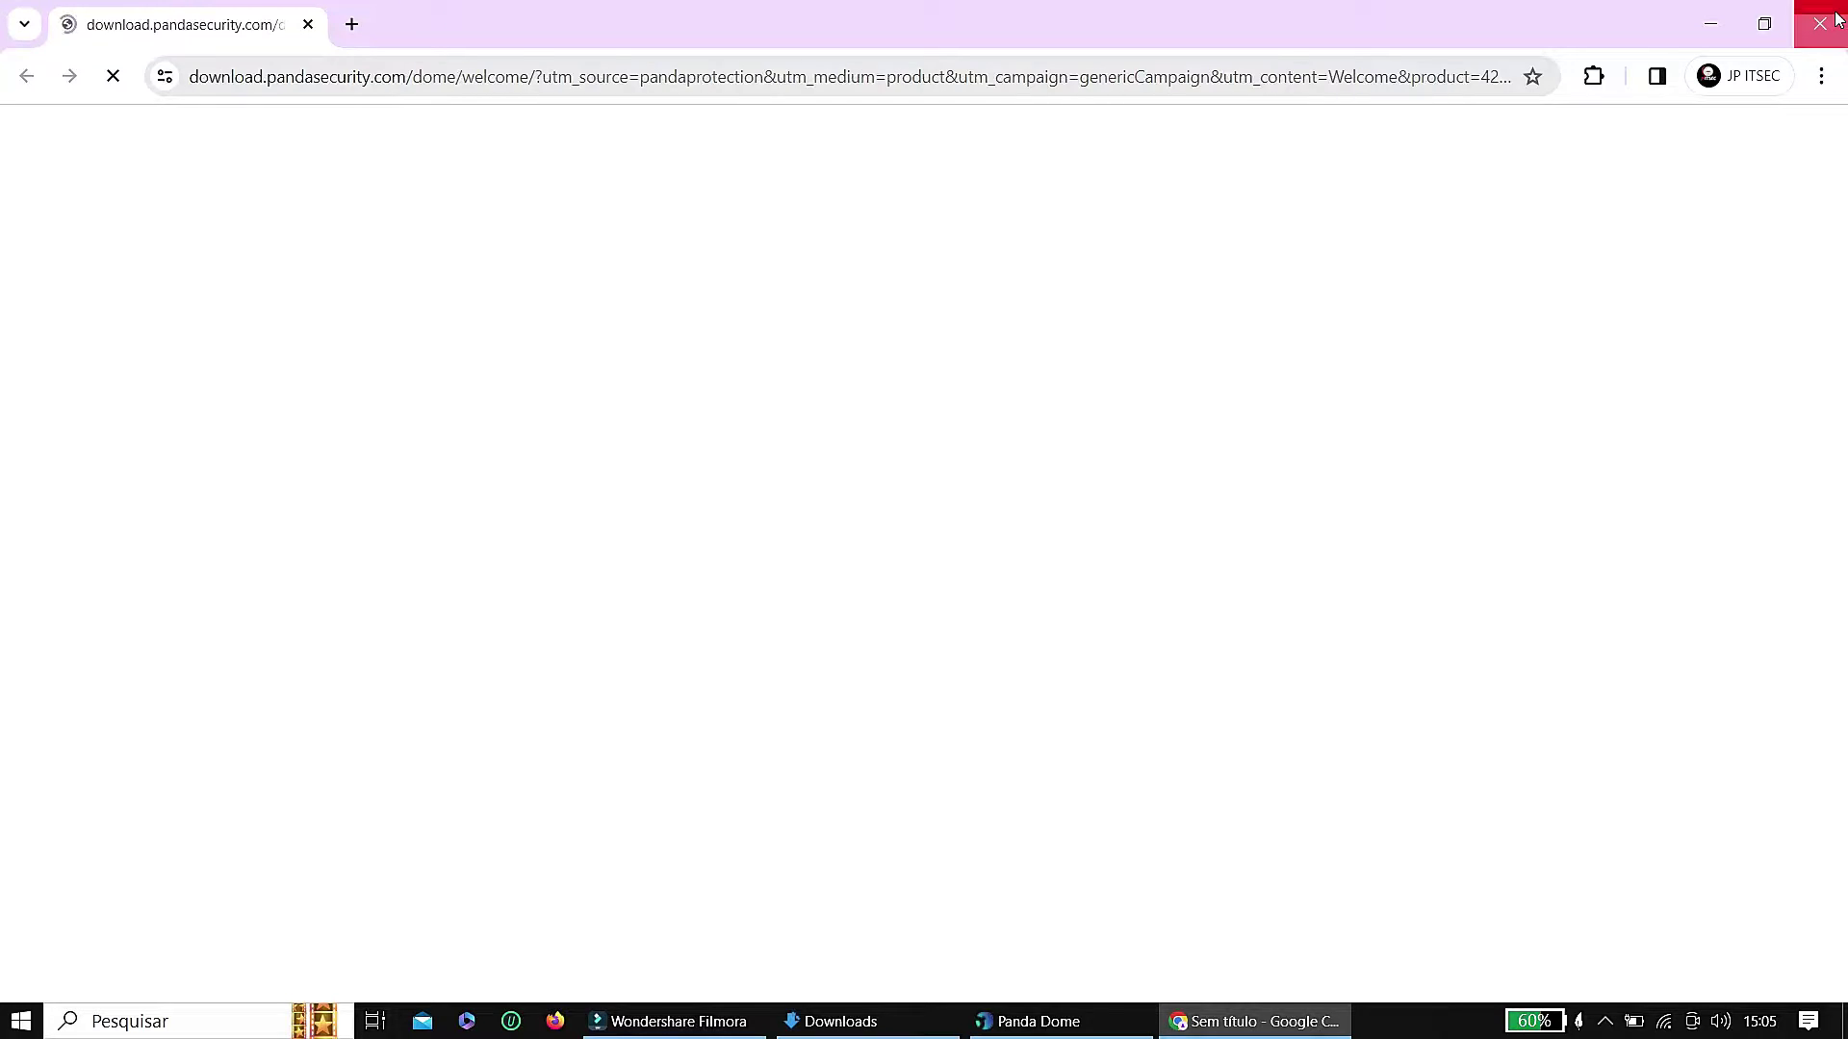
key(ctrl+w)
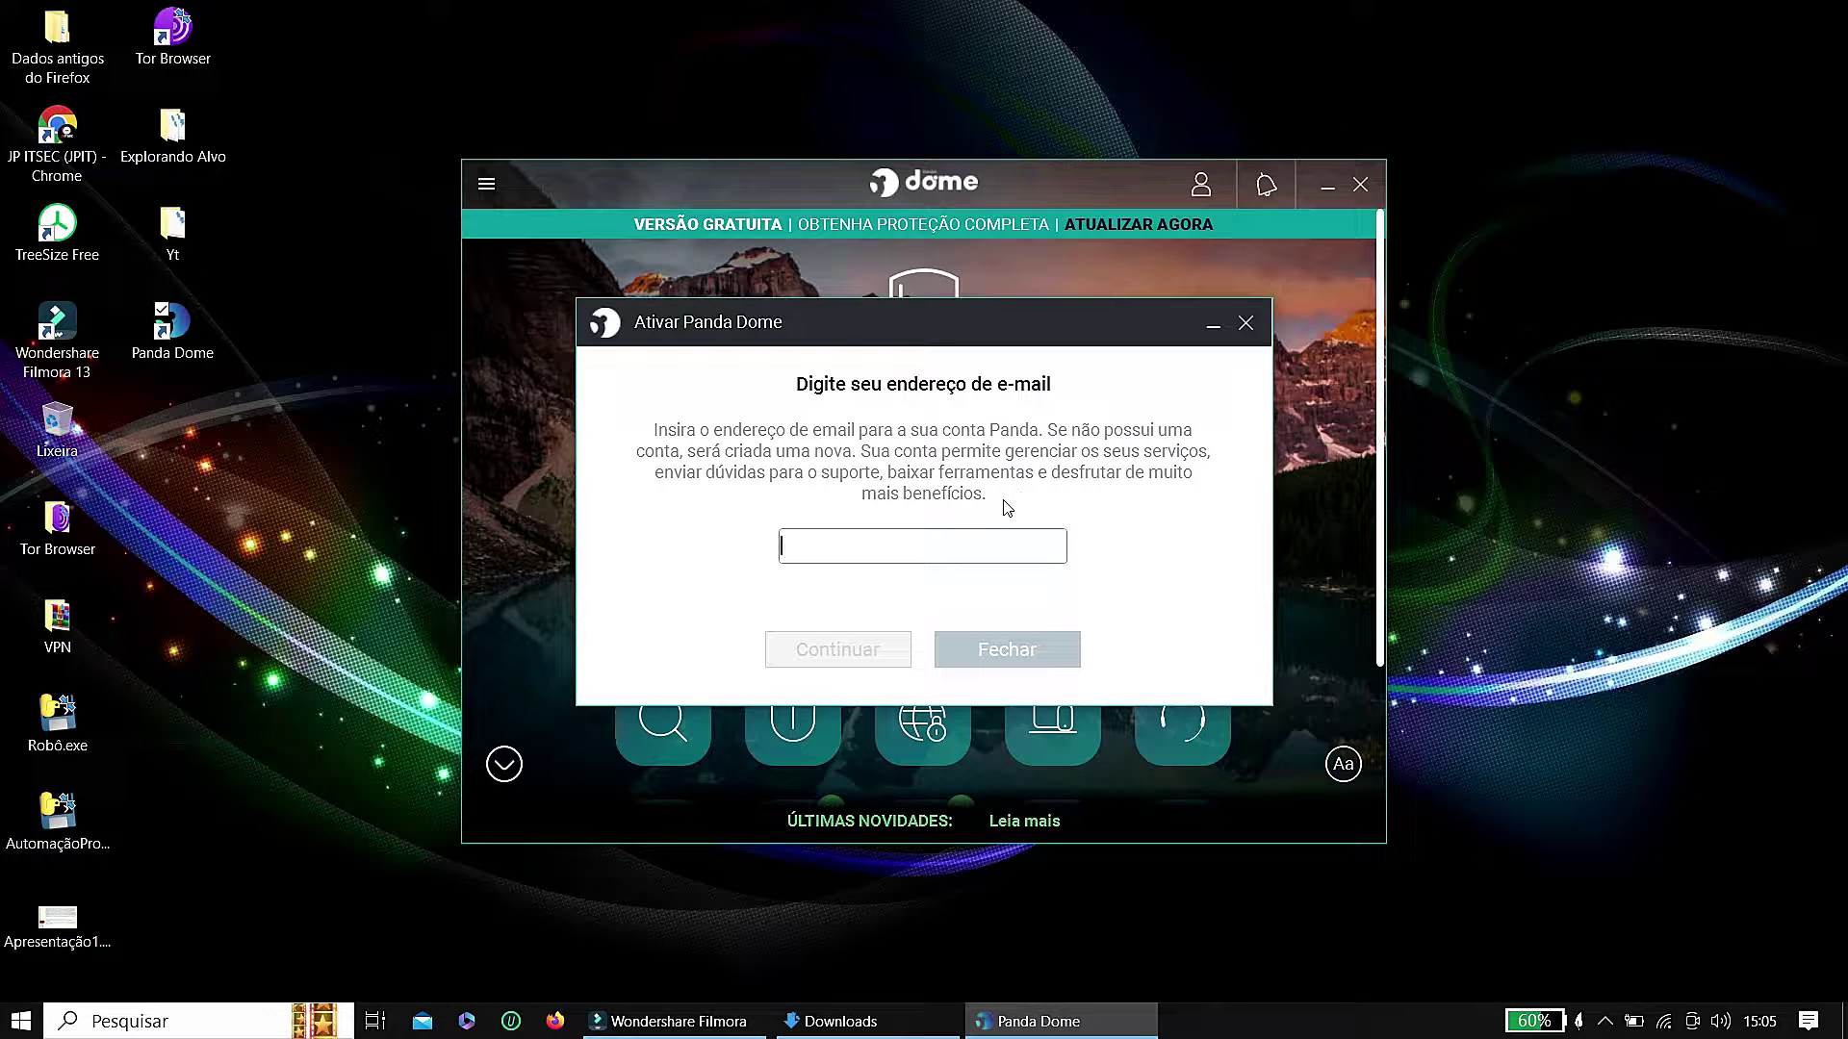
click(1246, 324)
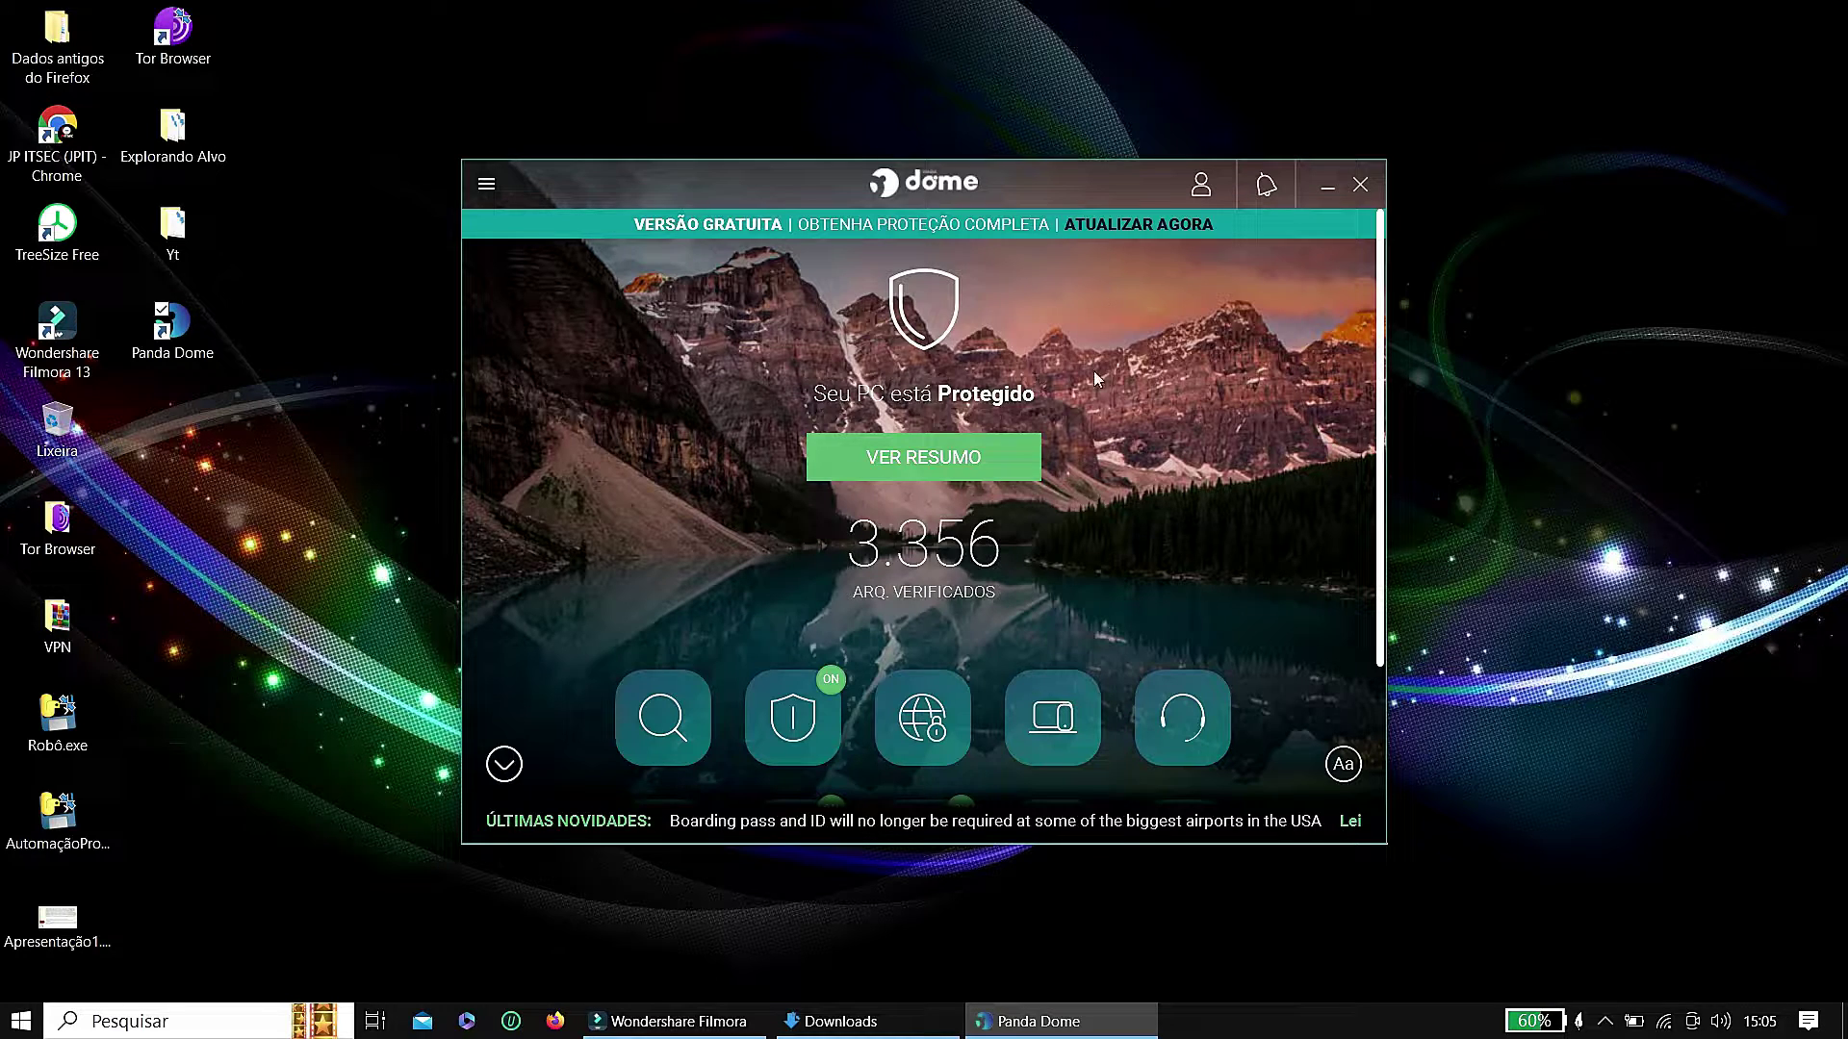
- Review the protection summary and the list of licensed products, and return to the Panda Dome main screen
scroll(1106, 626, down, 2)
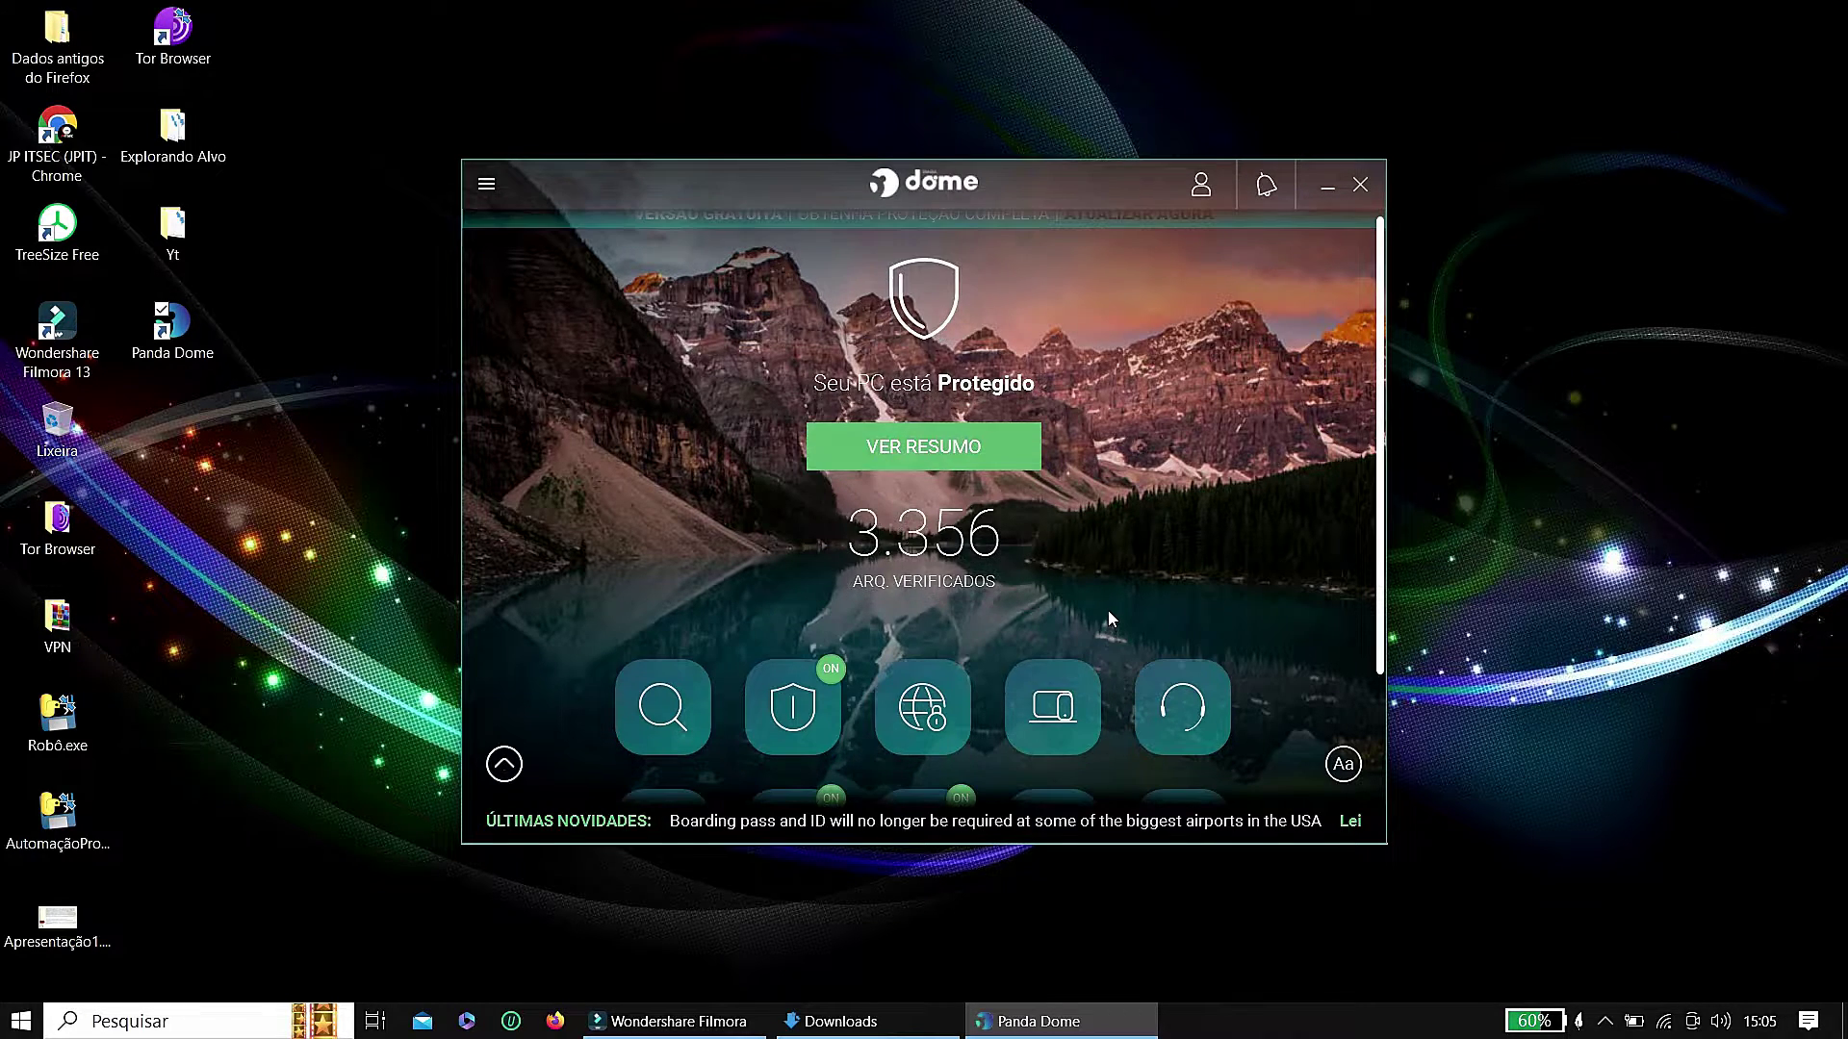
scroll(1109, 613, up, 2)
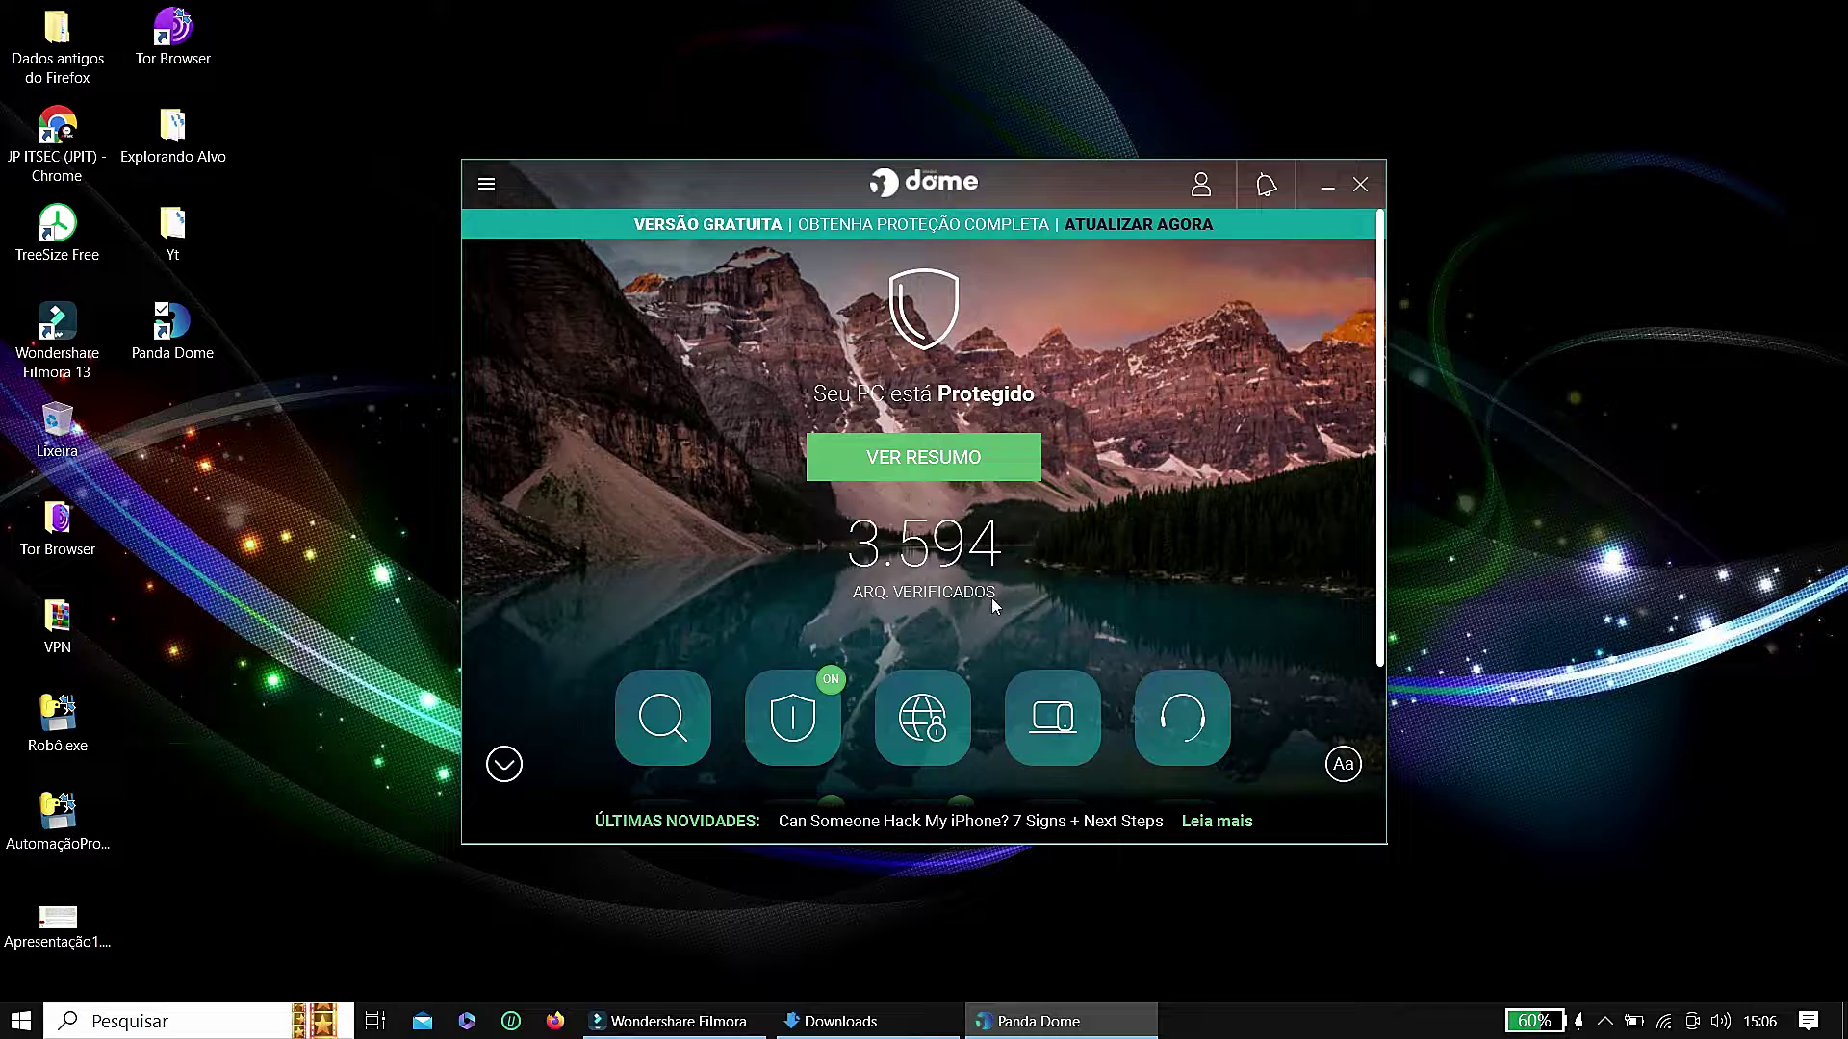
click(961, 458)
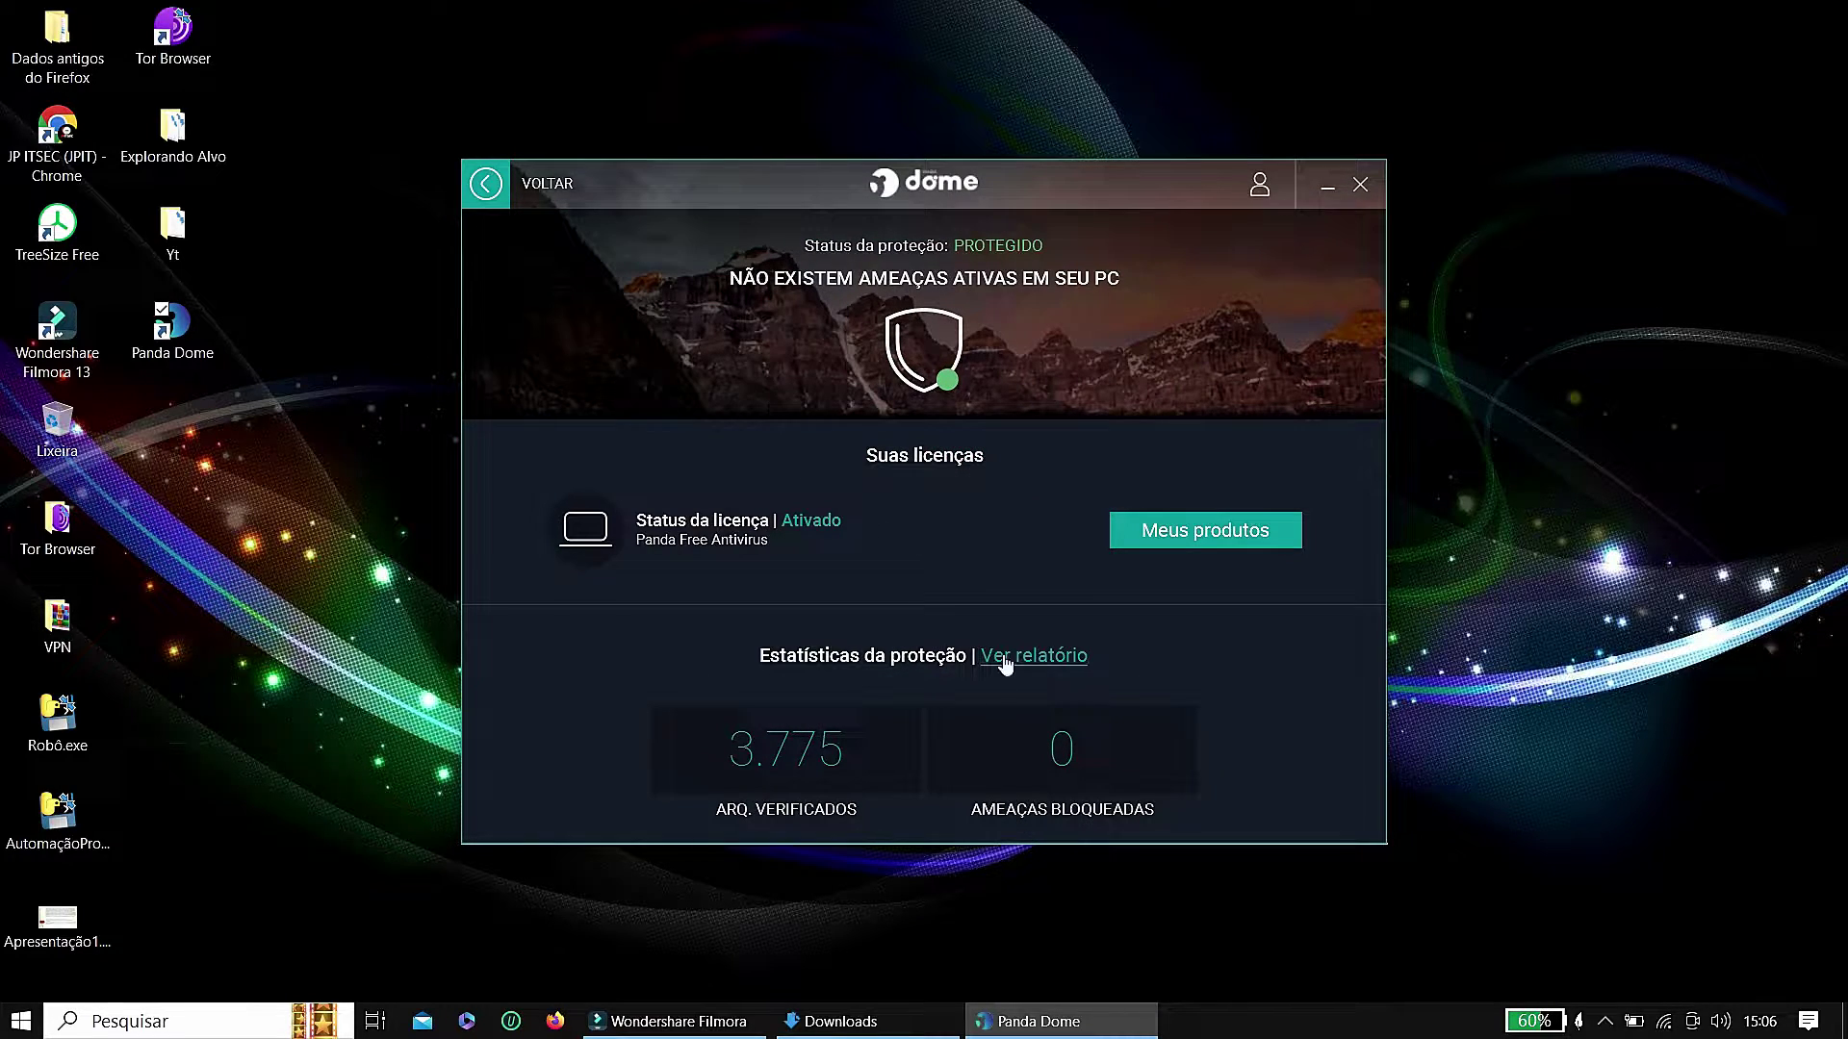
click(1206, 535)
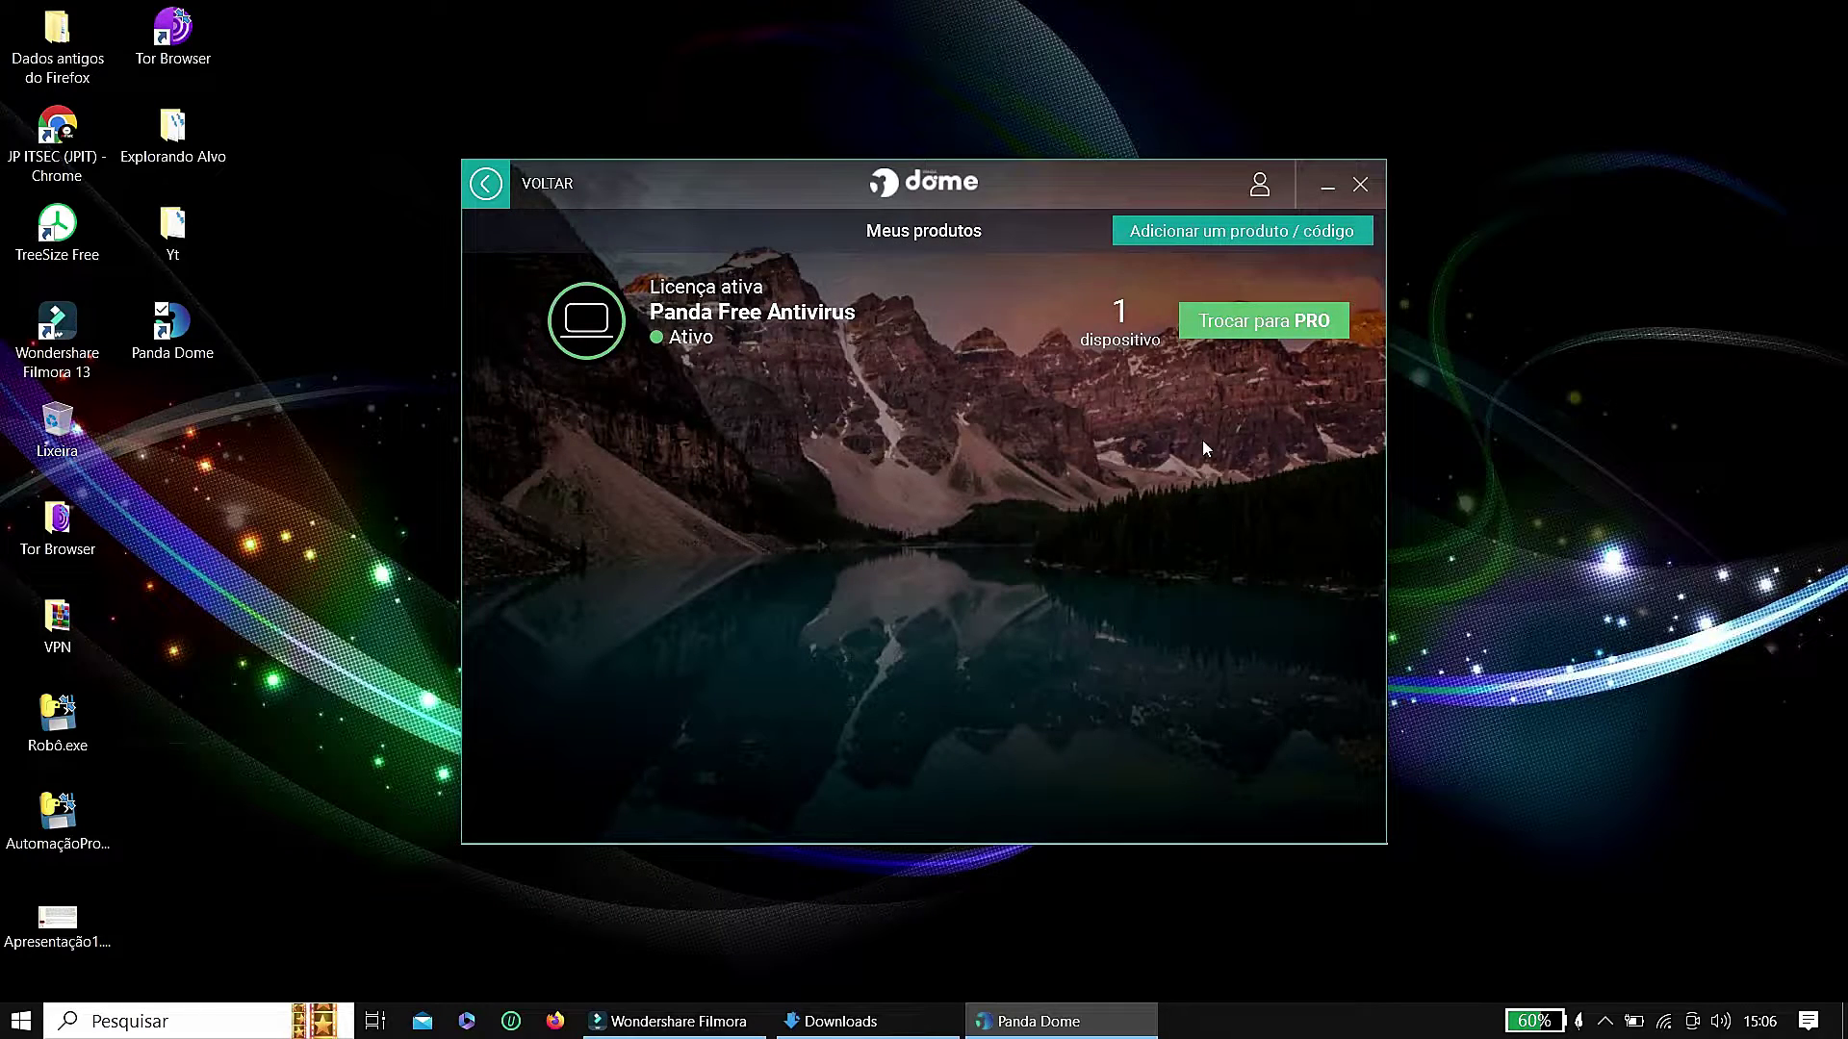
click(486, 184)
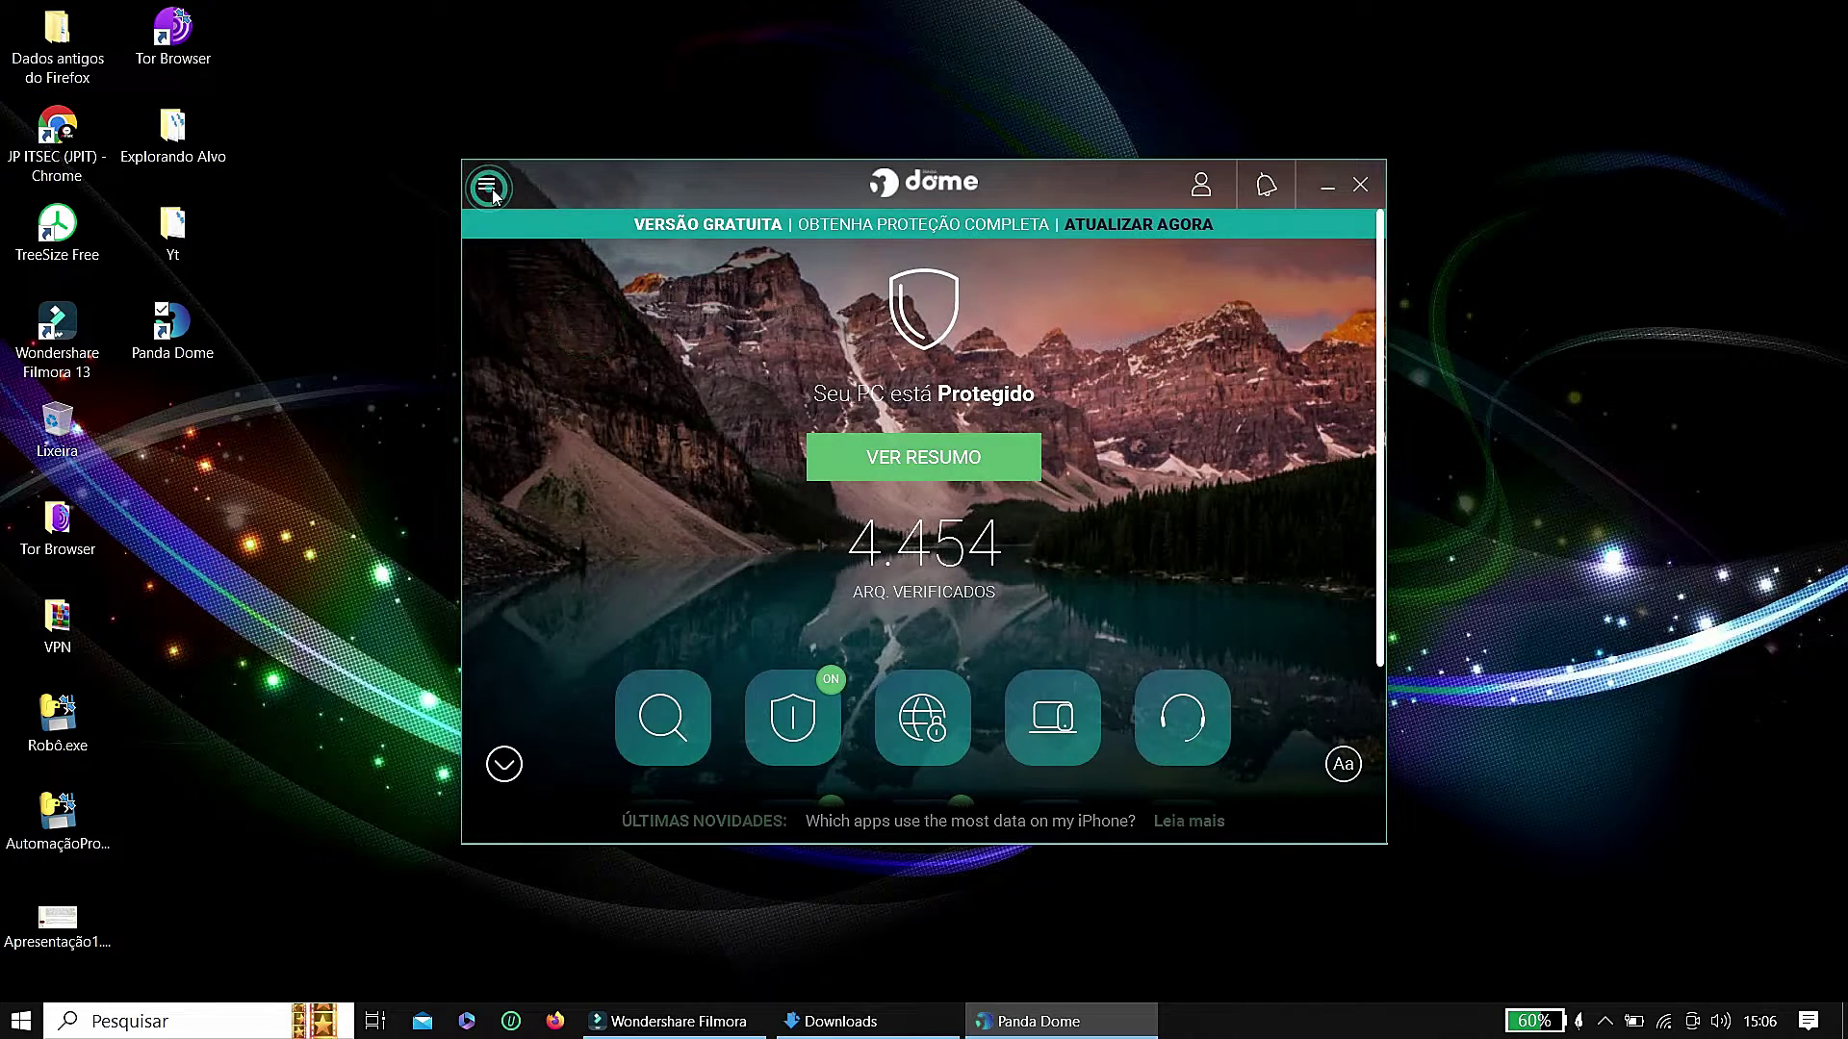
- Look over the entries of the Panda Dome main menu and close it again
scroll(1142, 424, down, 2)
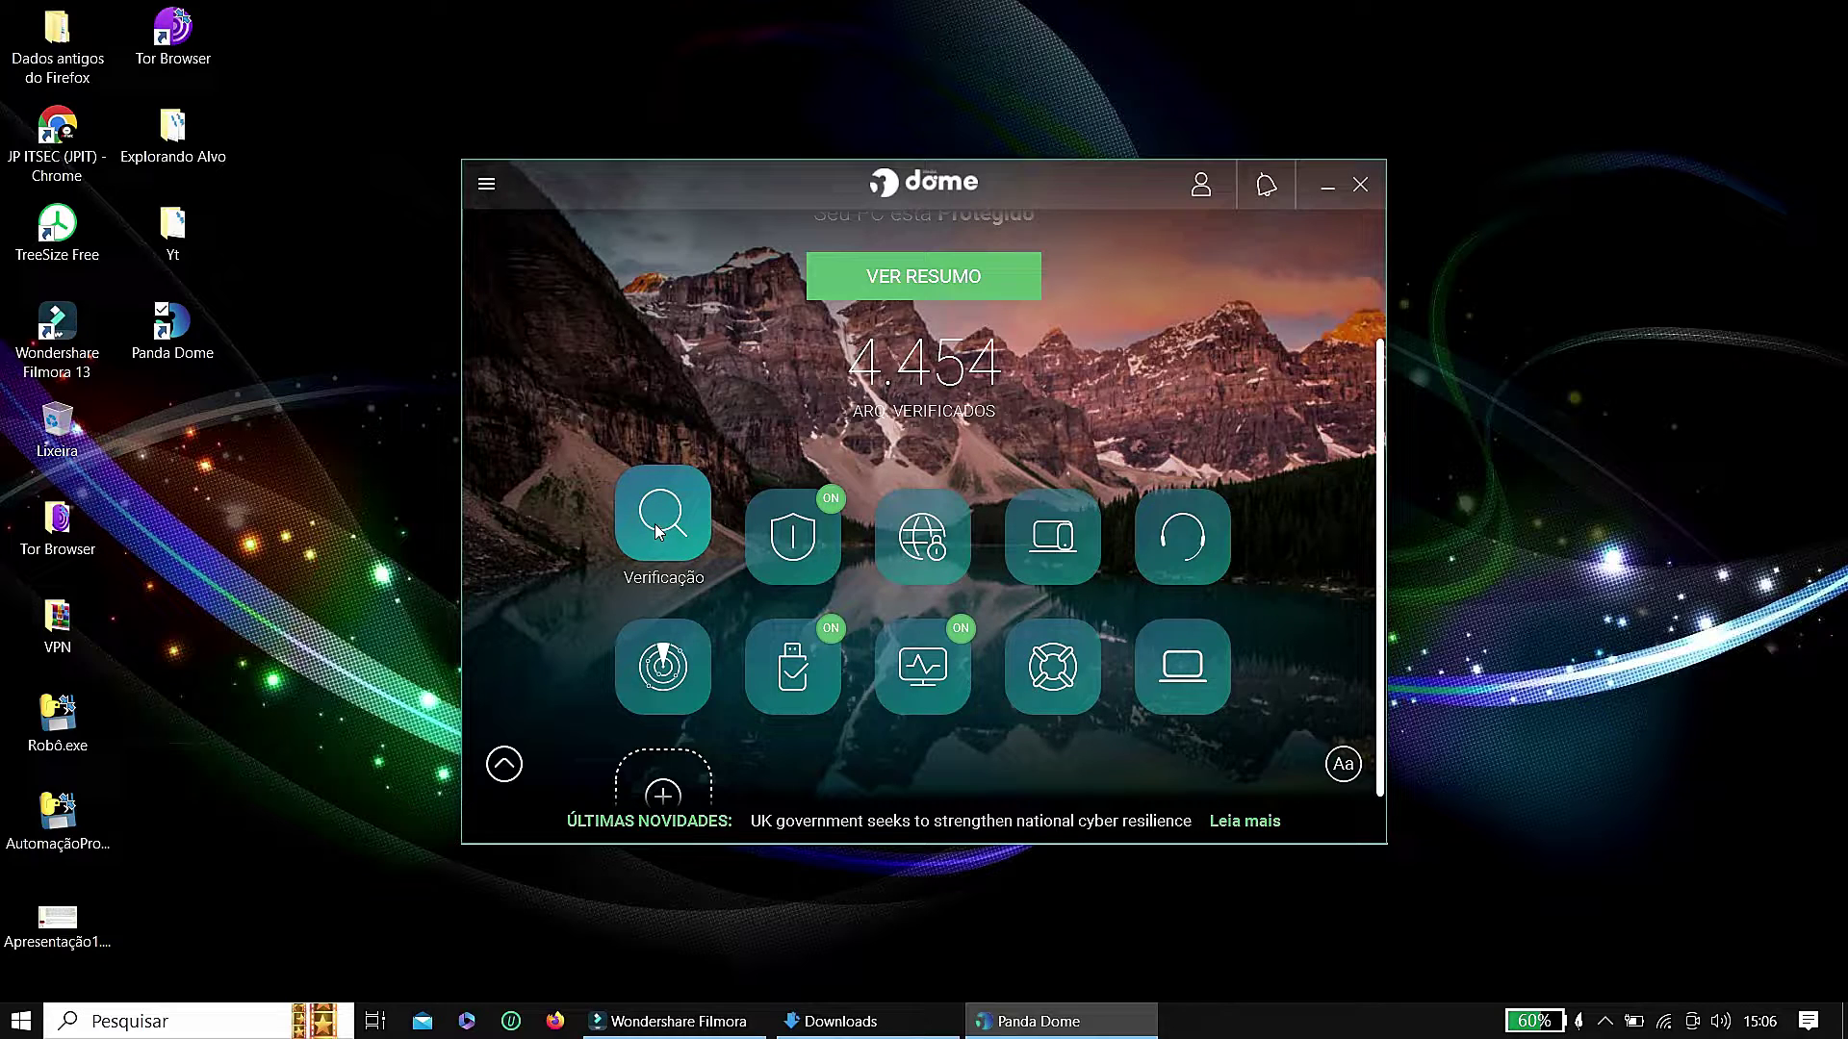
click(486, 184)
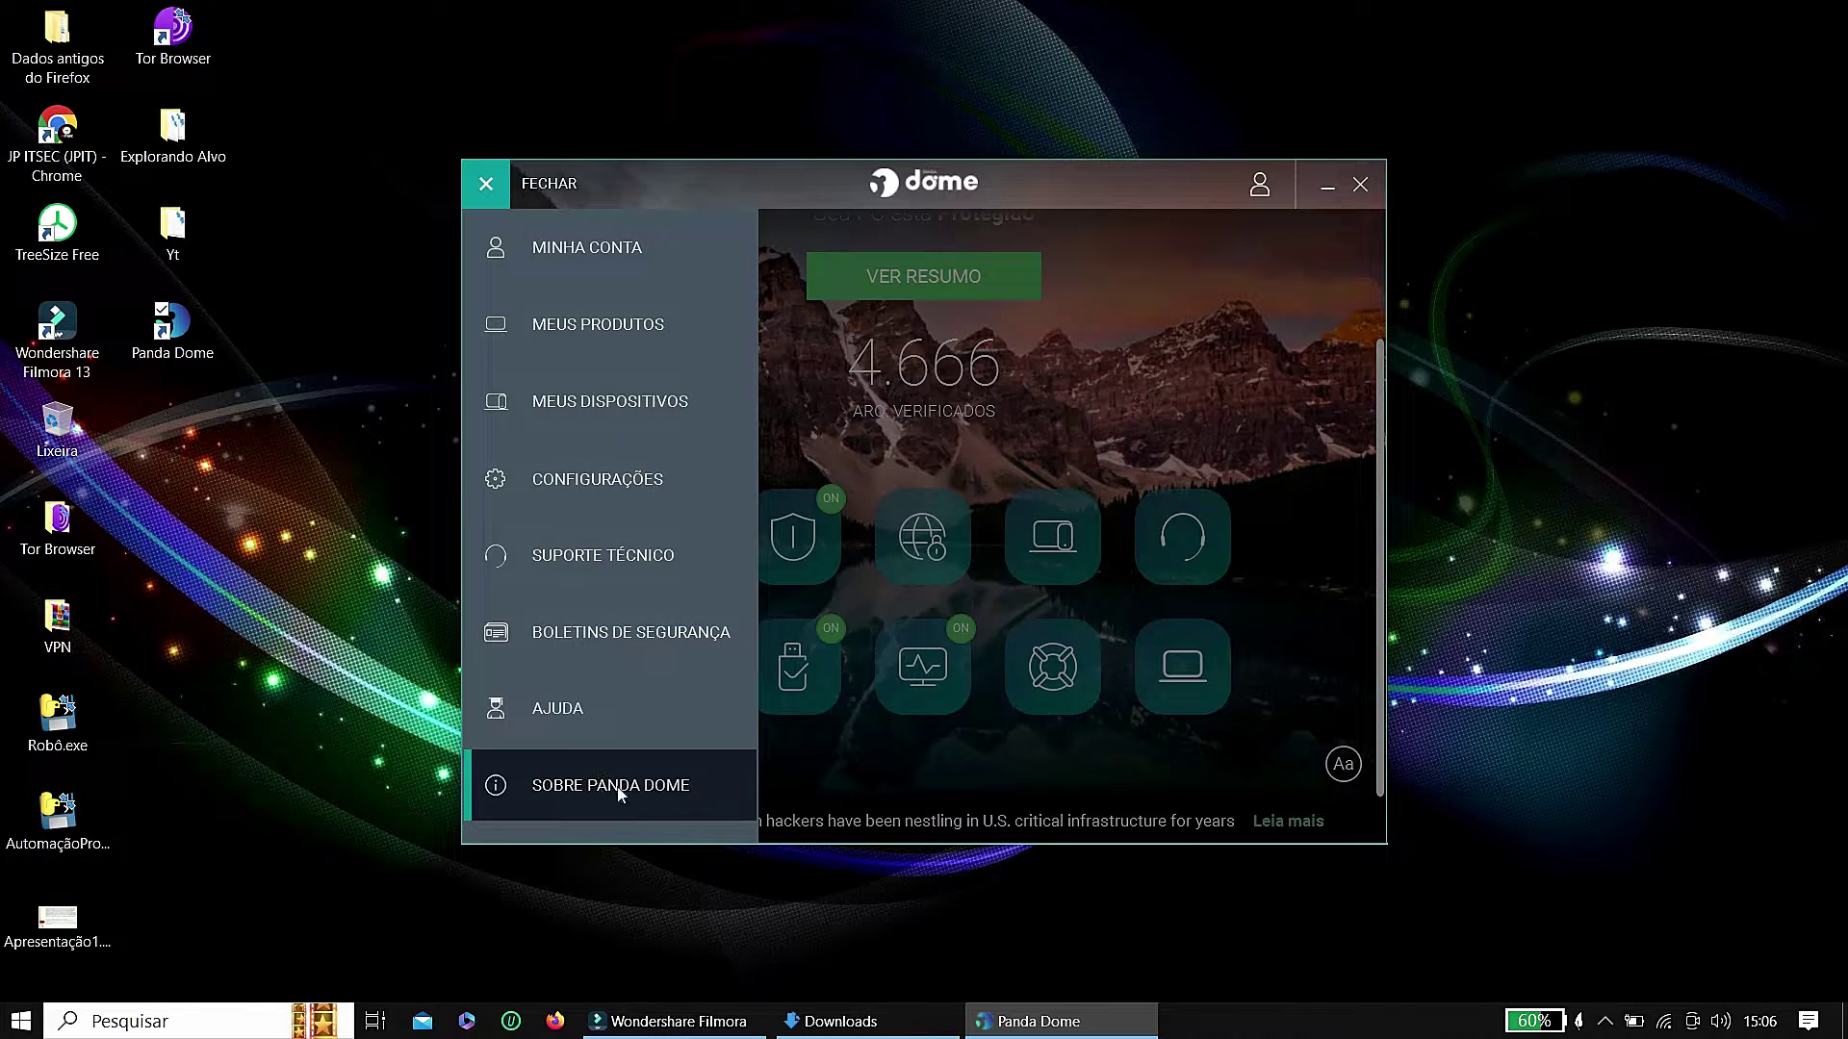
click(1197, 367)
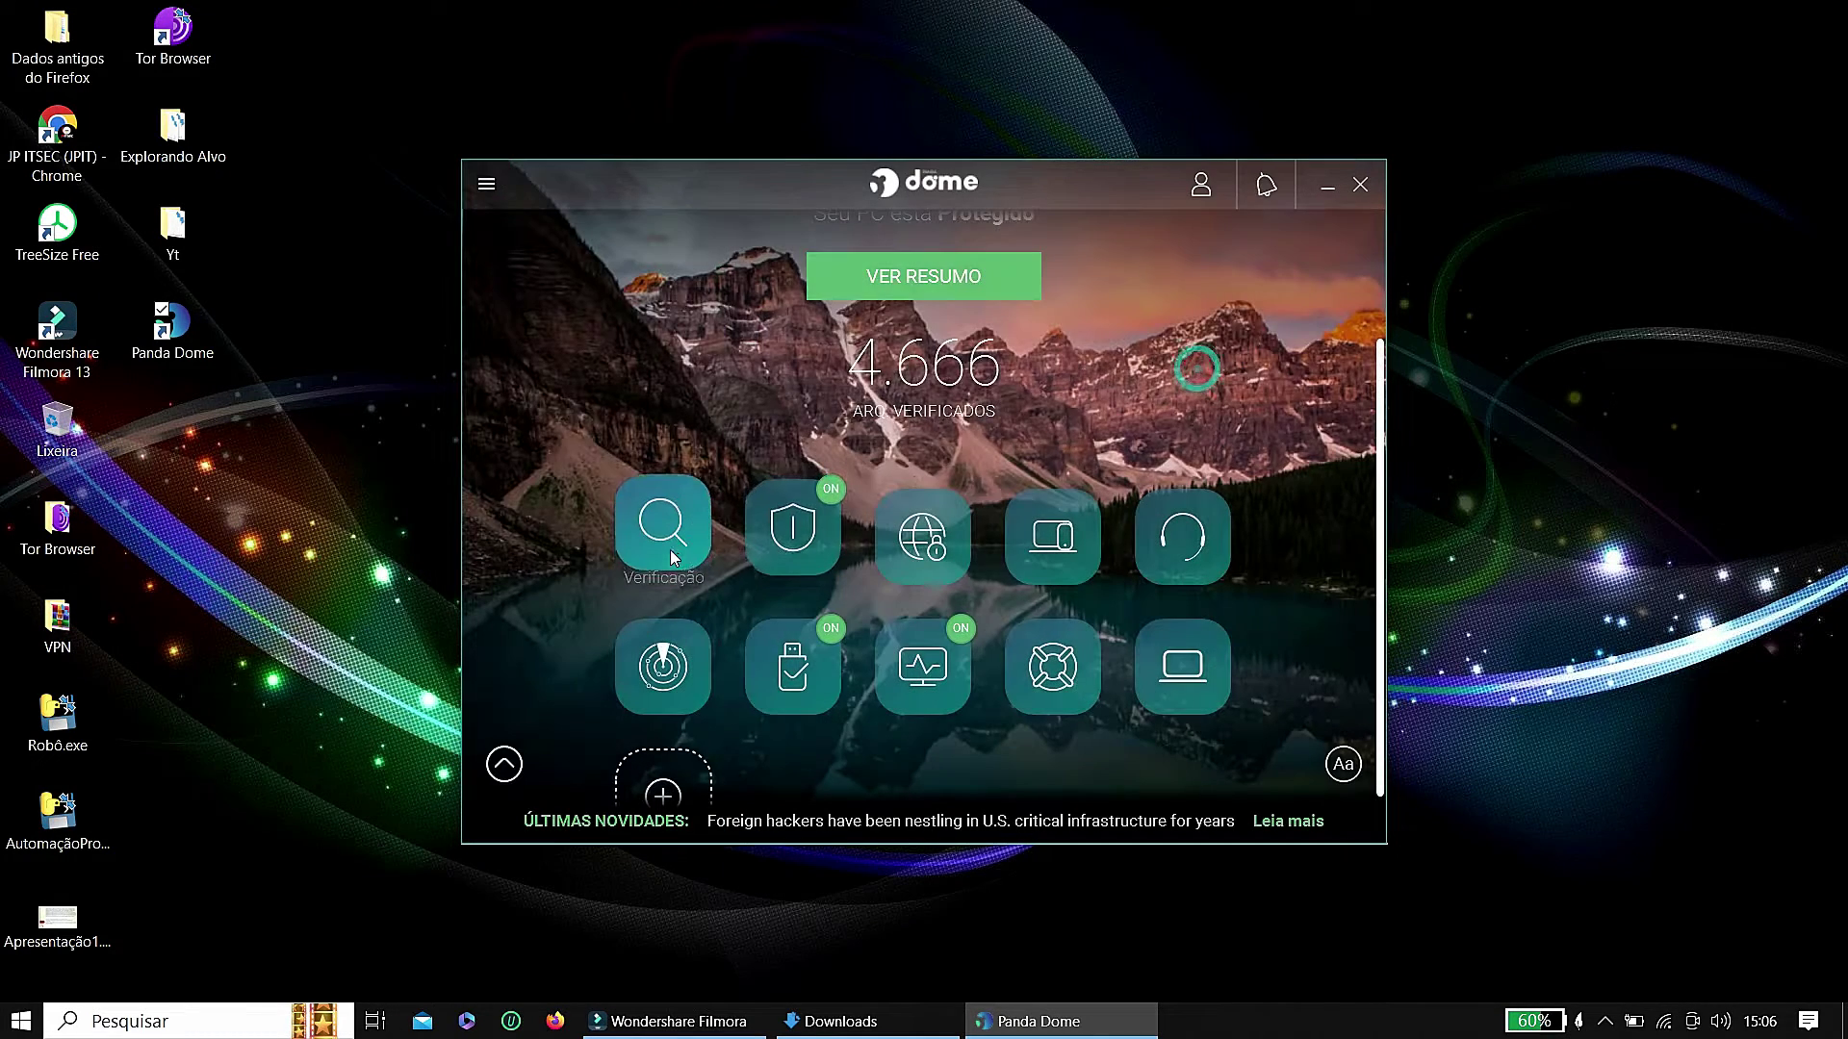
- Run a scan of the critical areas of the PC, showing and hiding its event details while it runs
click(656, 539)
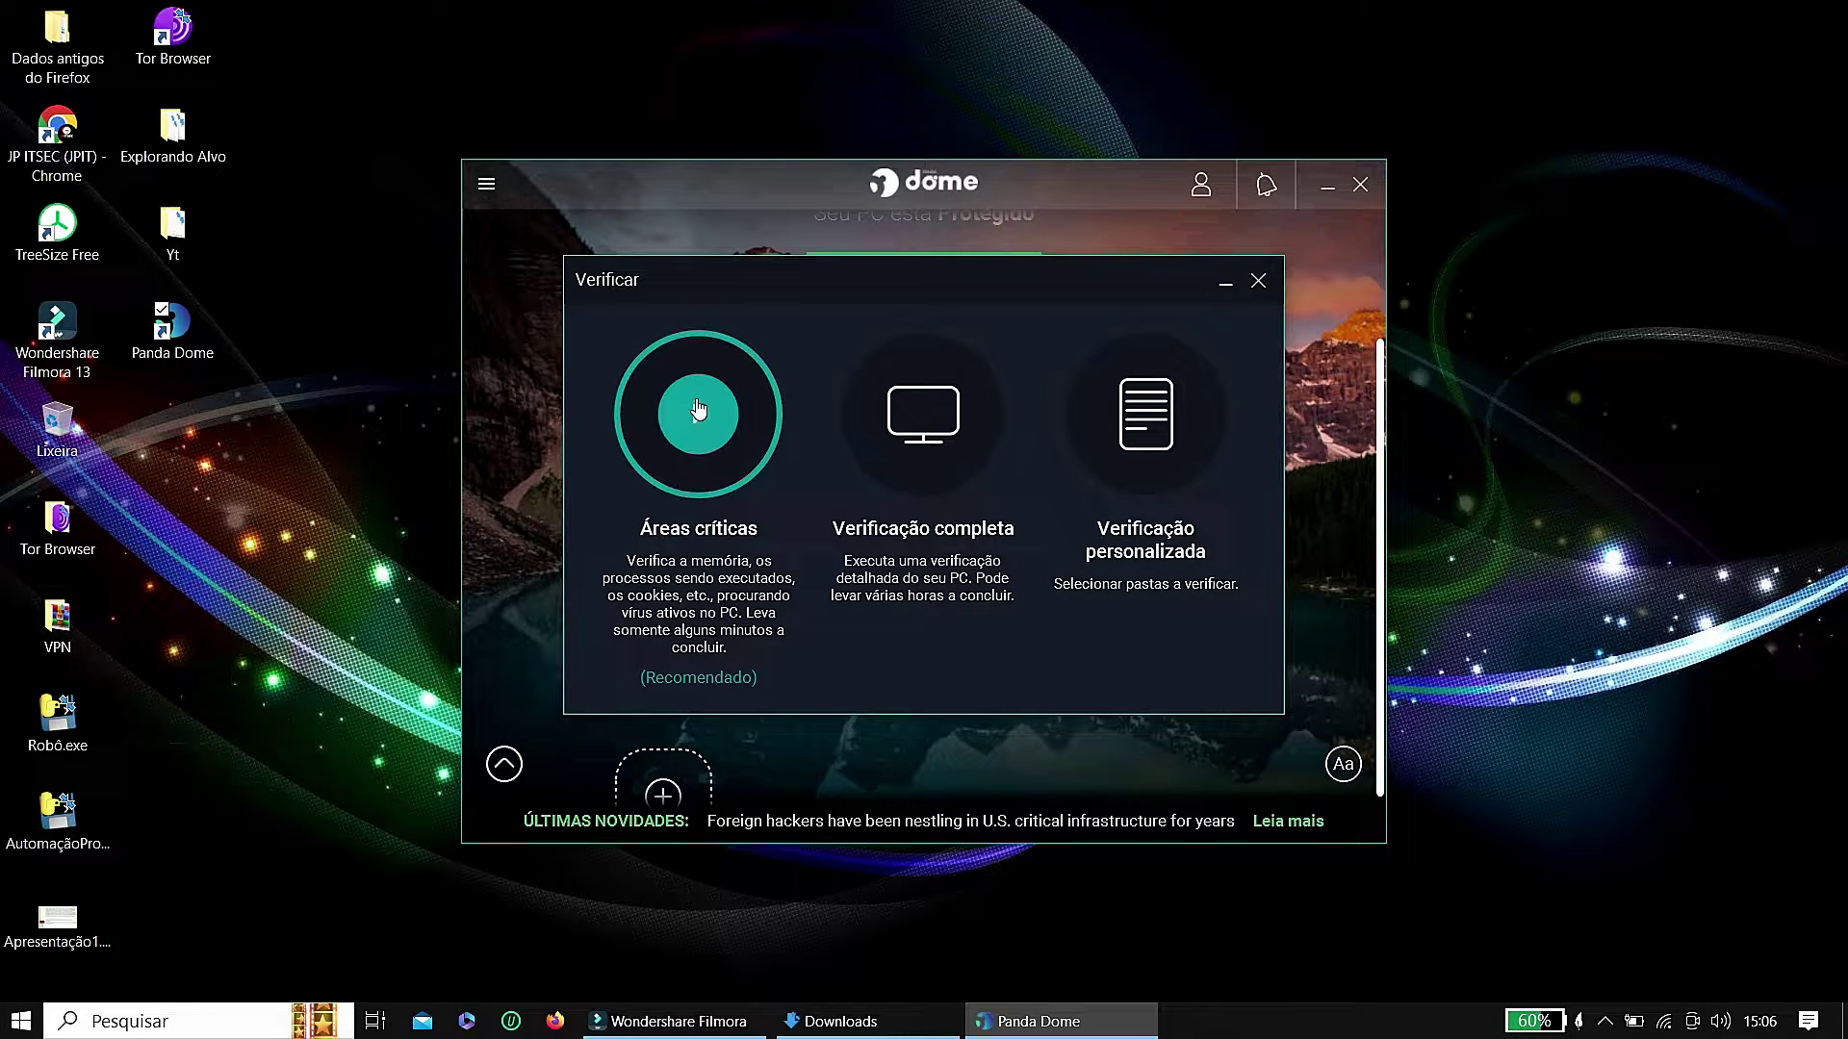
click(697, 412)
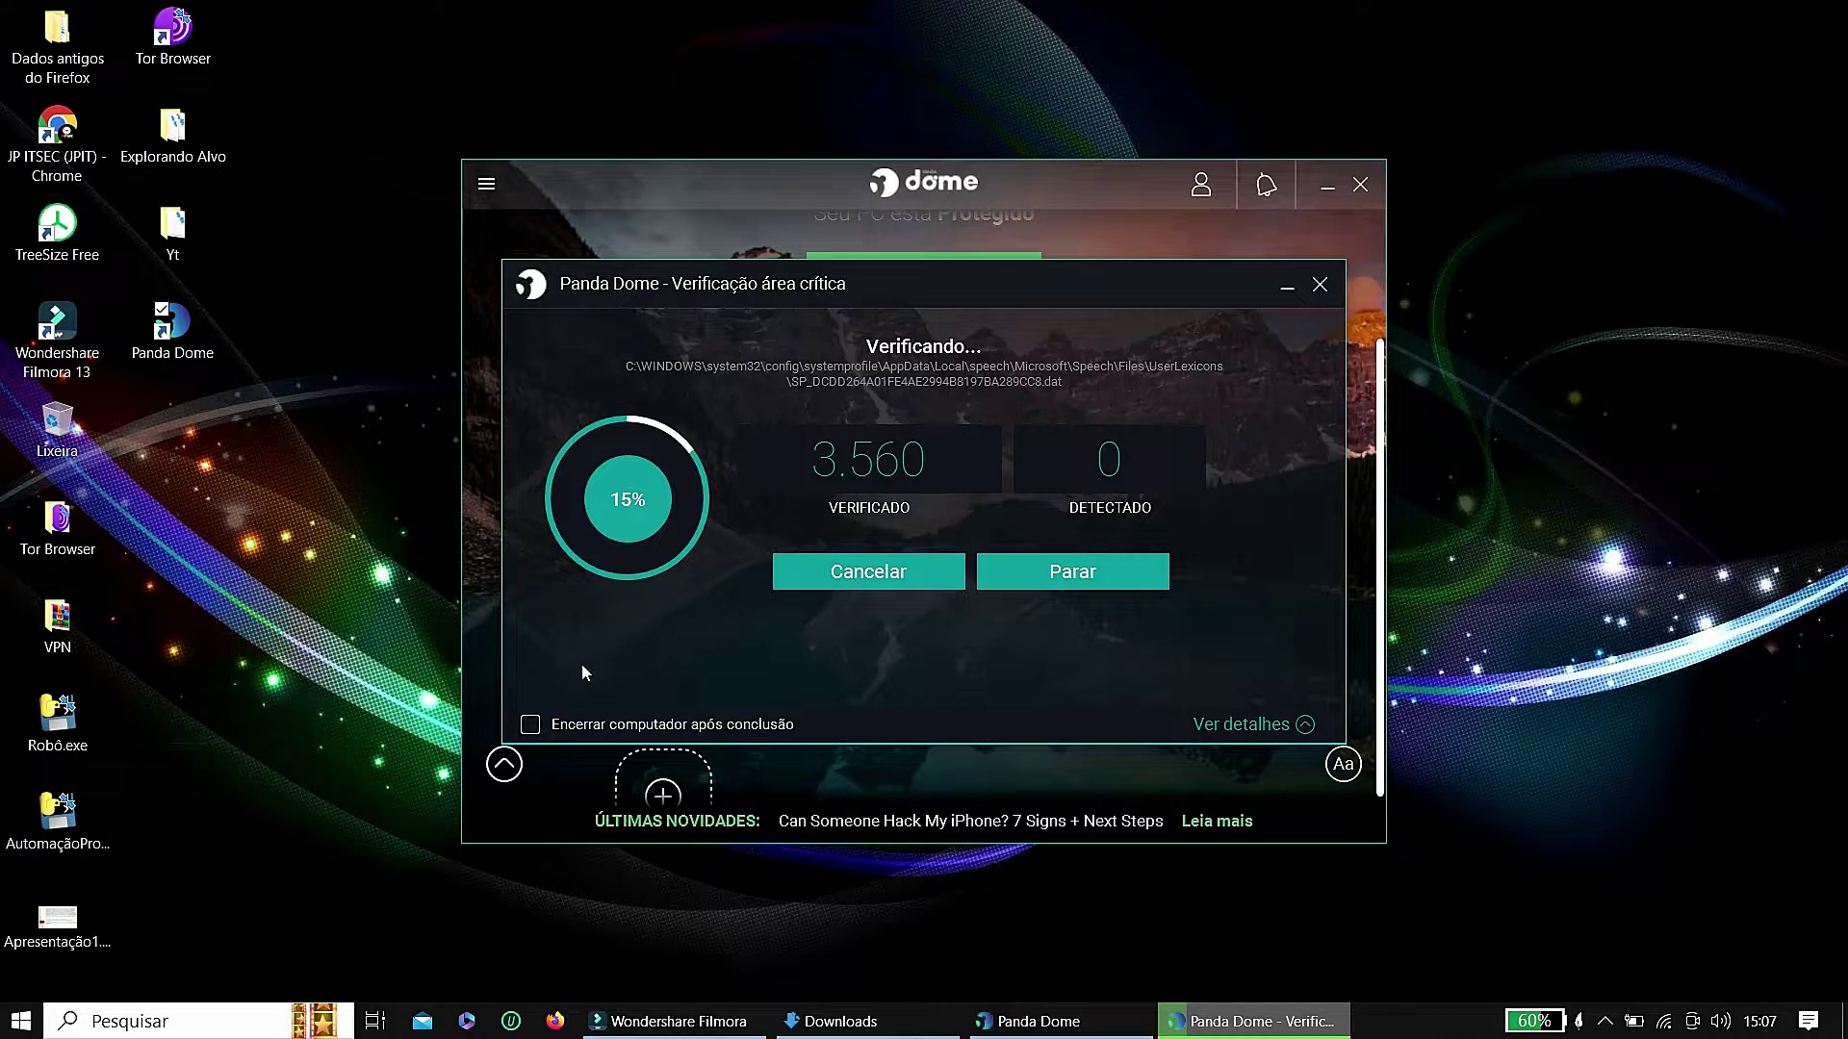
click(1299, 724)
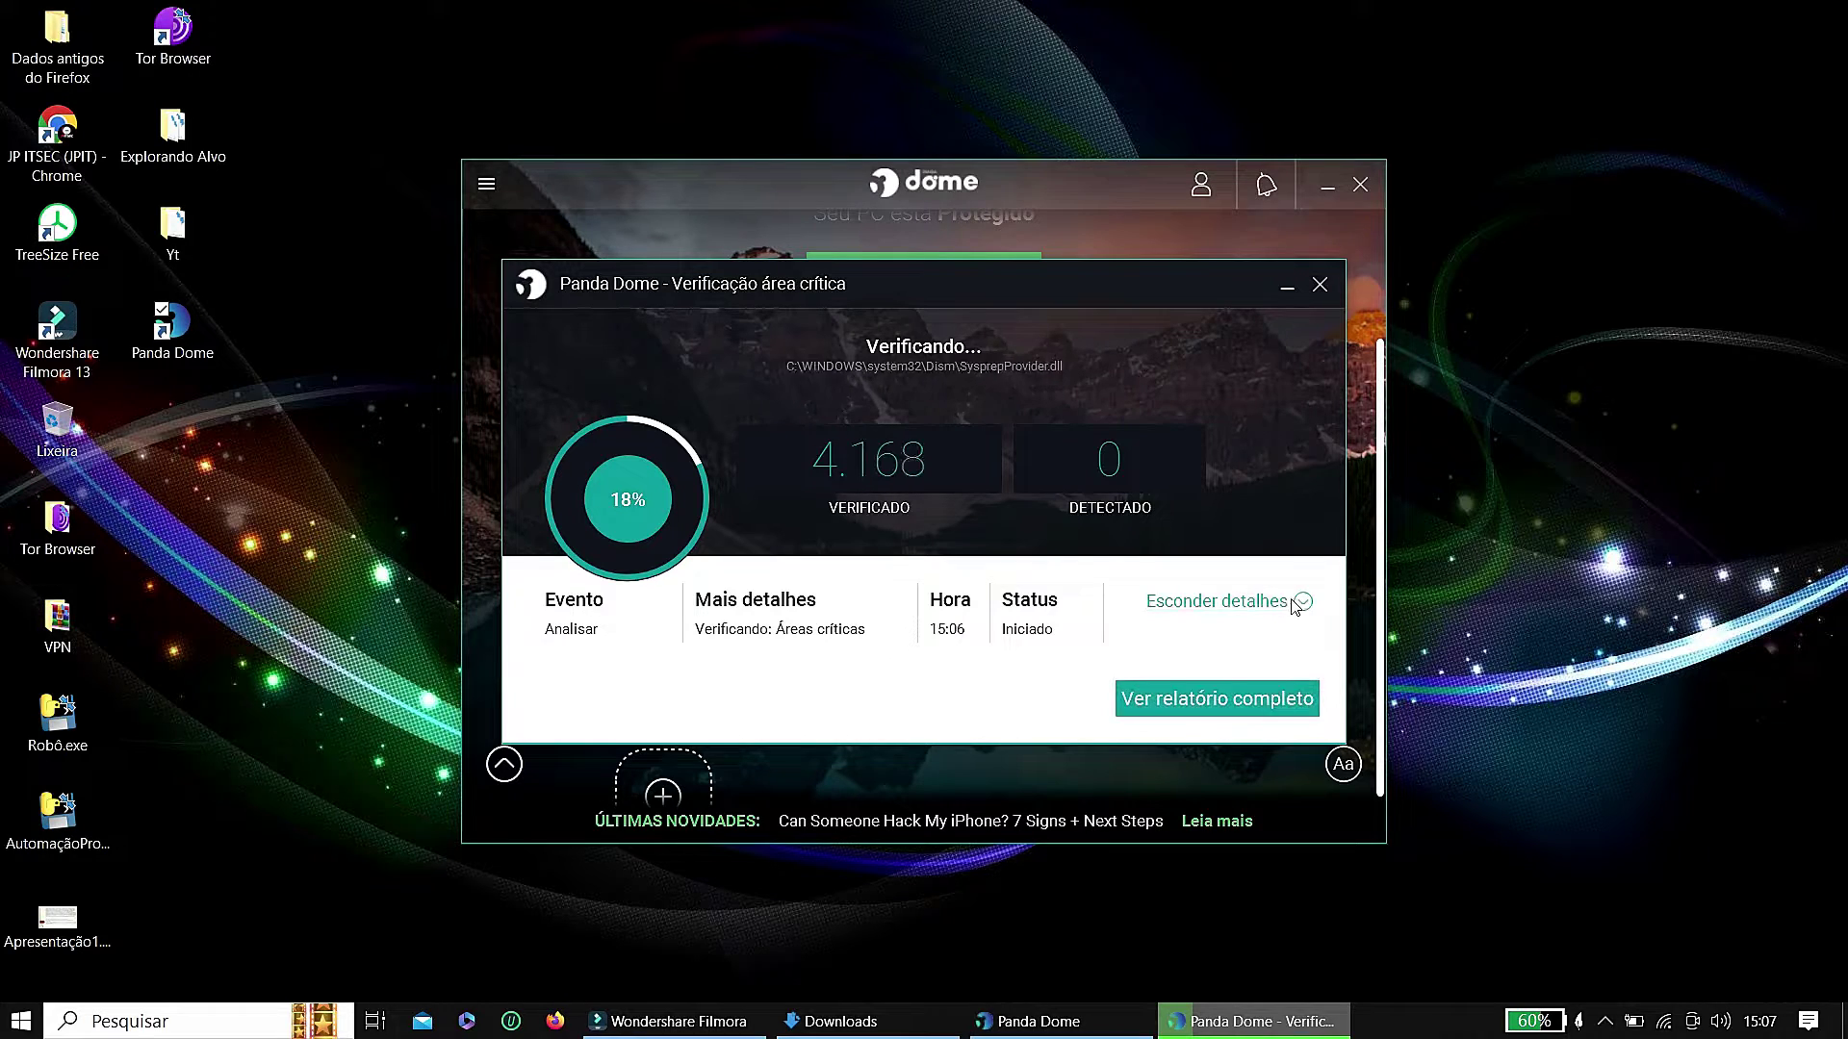
click(1294, 603)
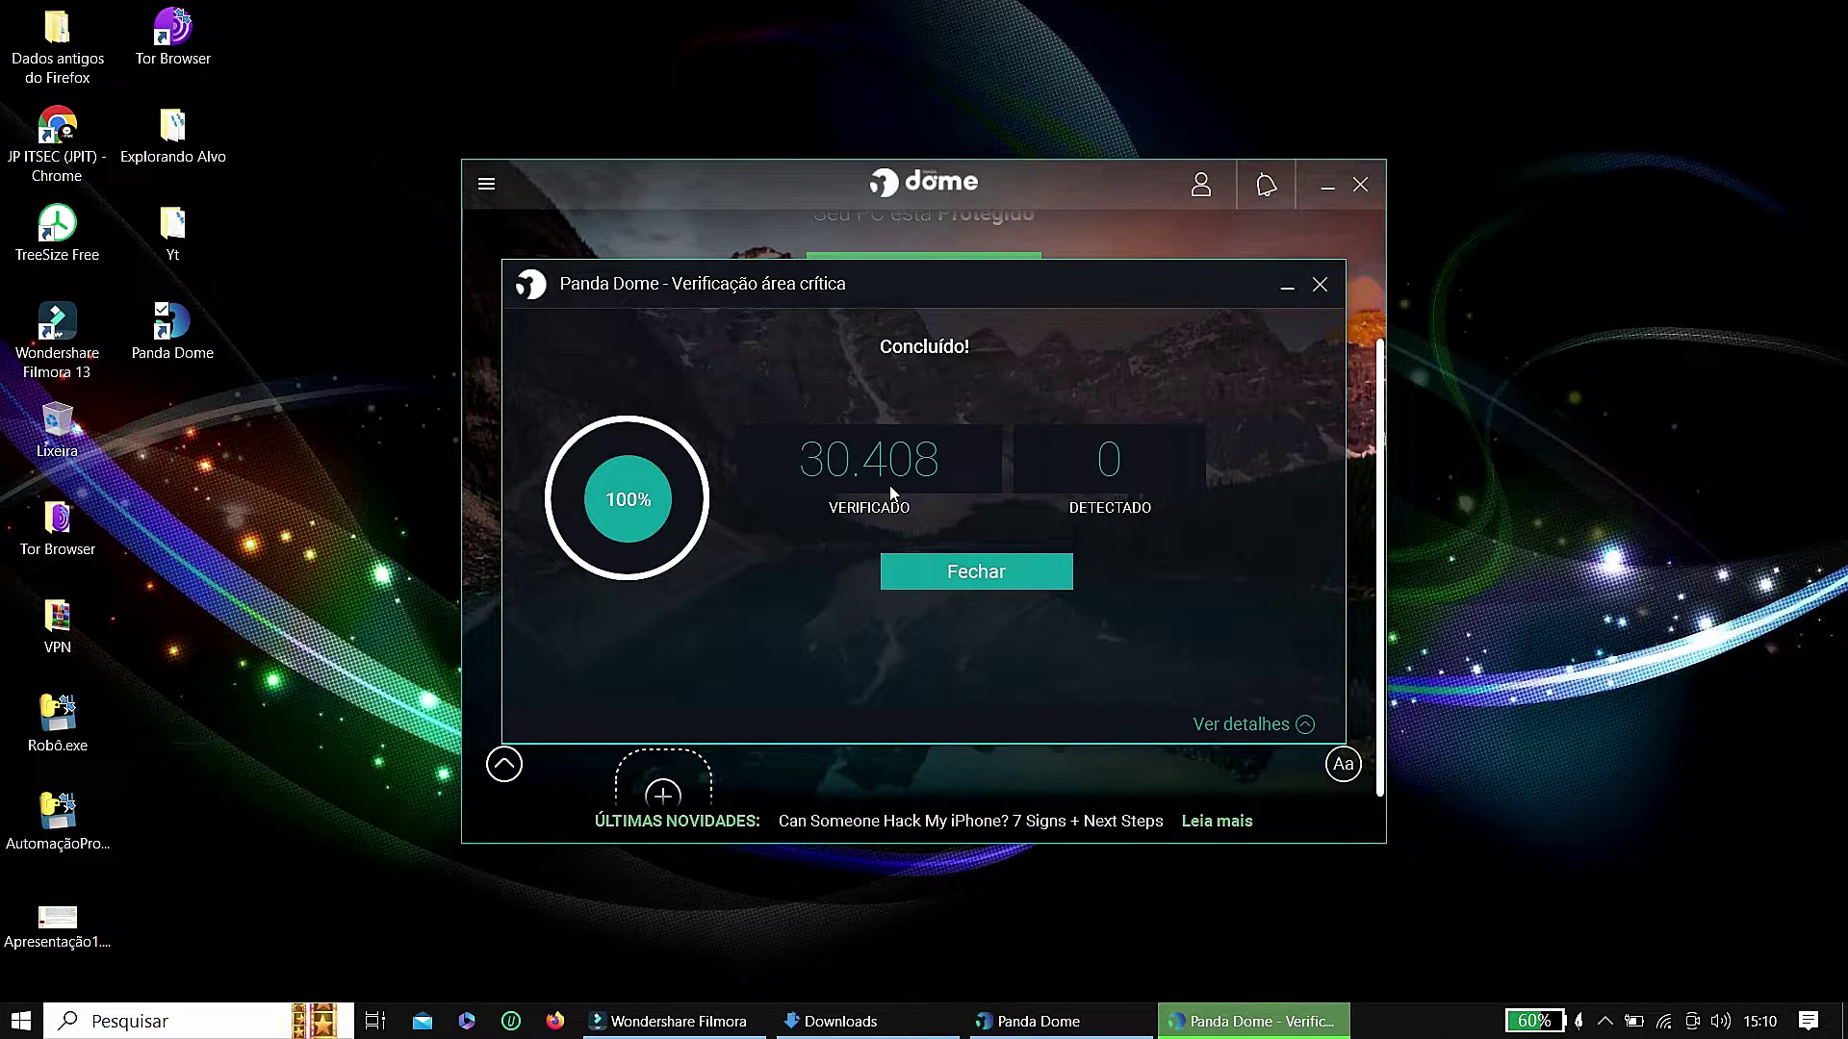
- Close the completed scan window, review the Antivirus overview and return to the main screen
click(991, 571)
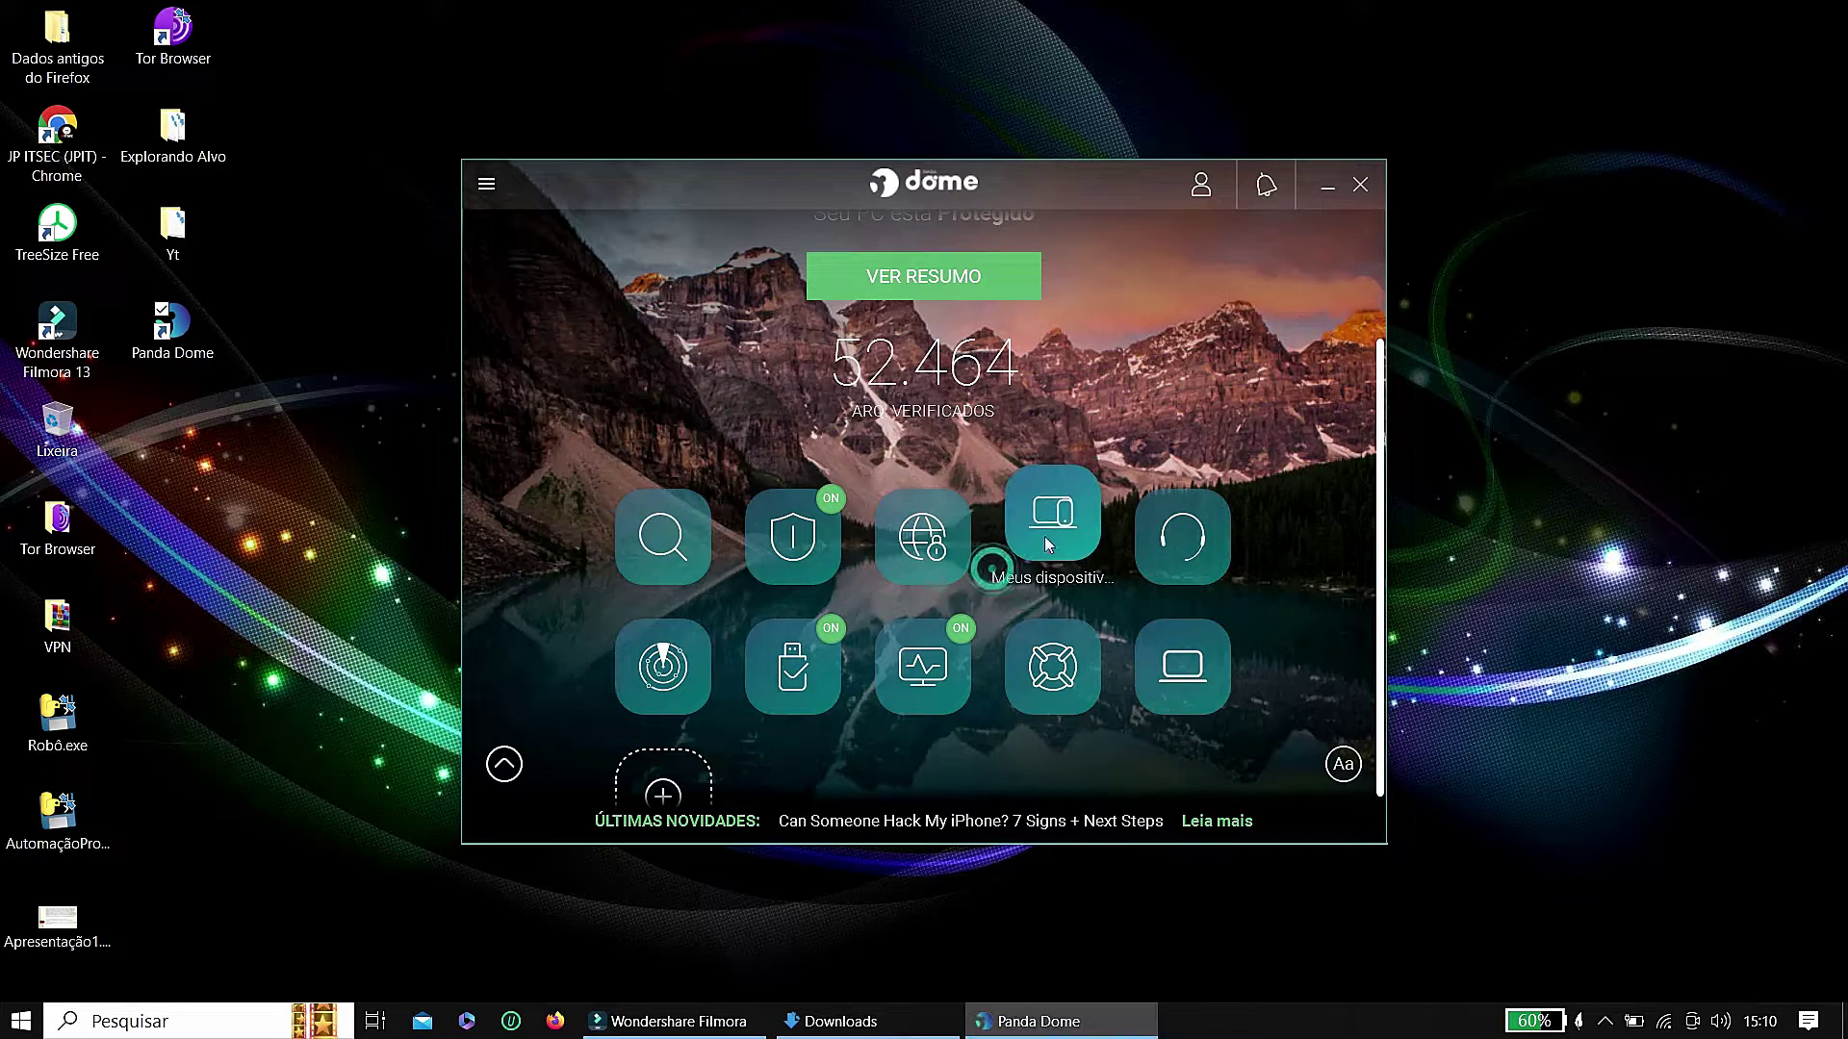
click(793, 531)
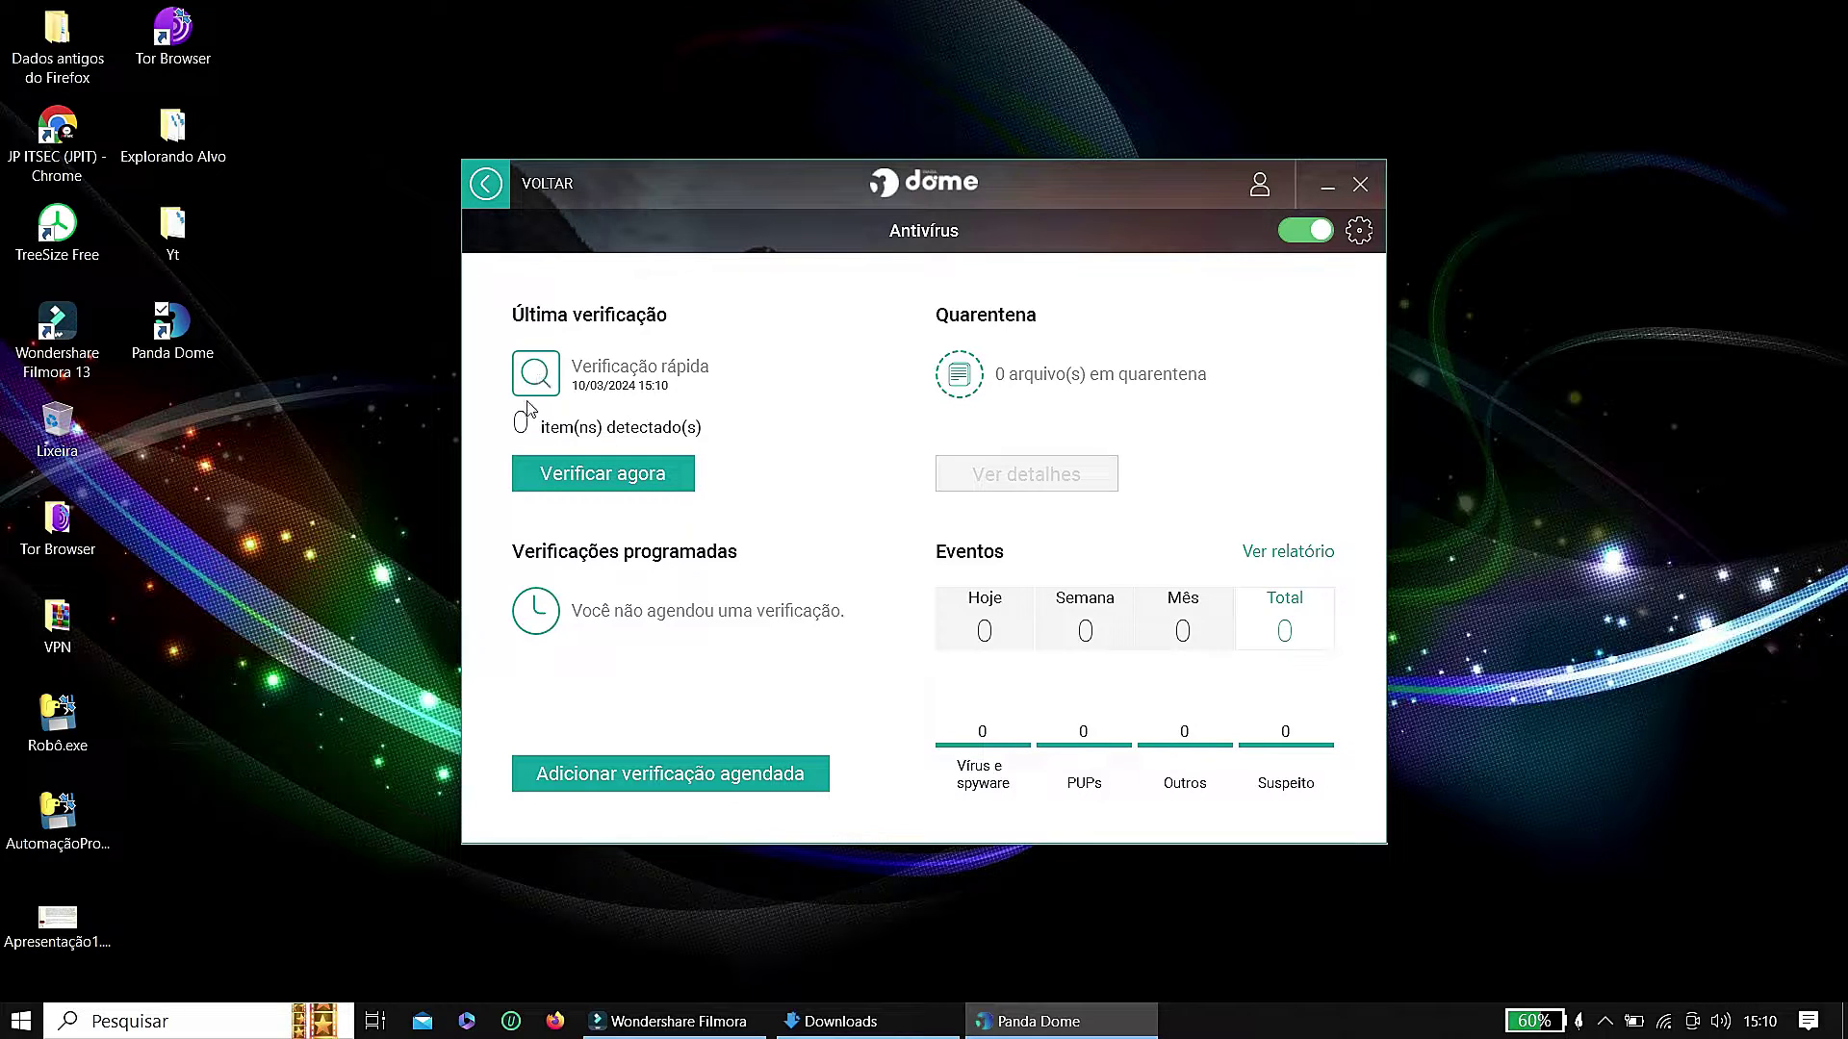
click(487, 184)
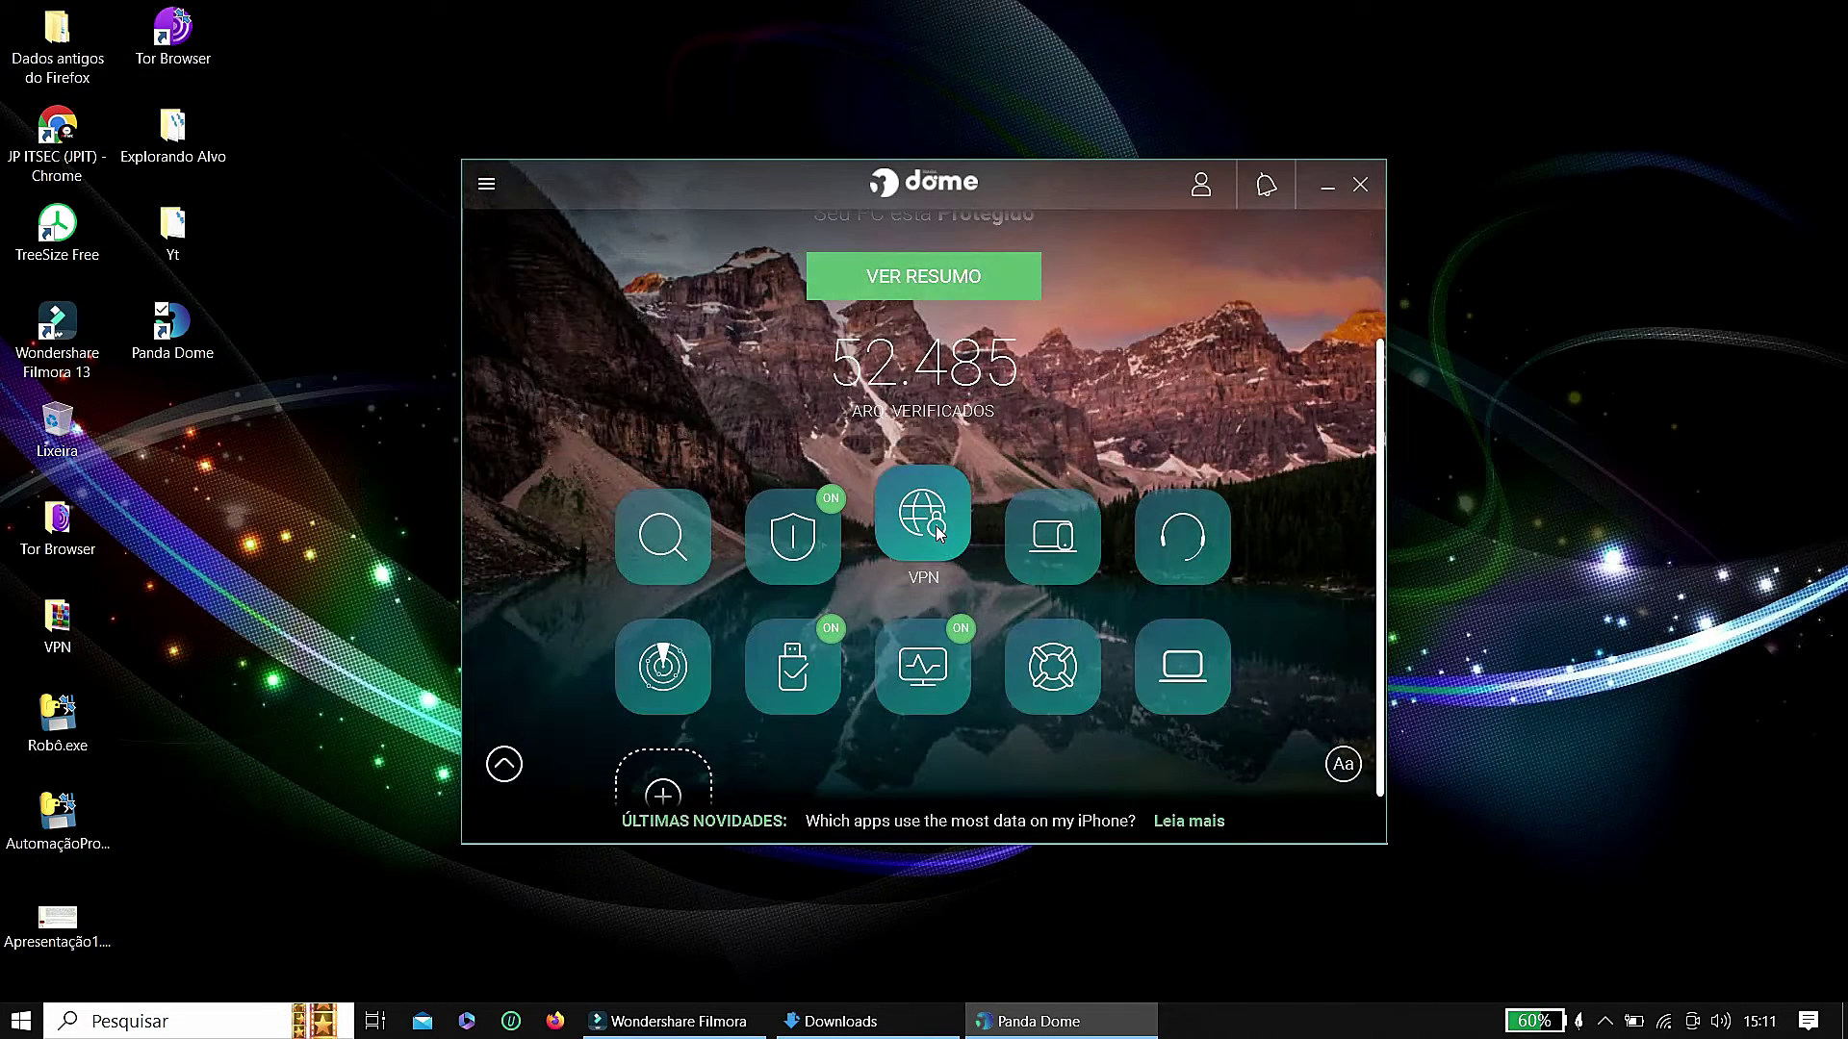
- Connect the VPN with the virtual server on Automático and return to the main screen
click(934, 527)
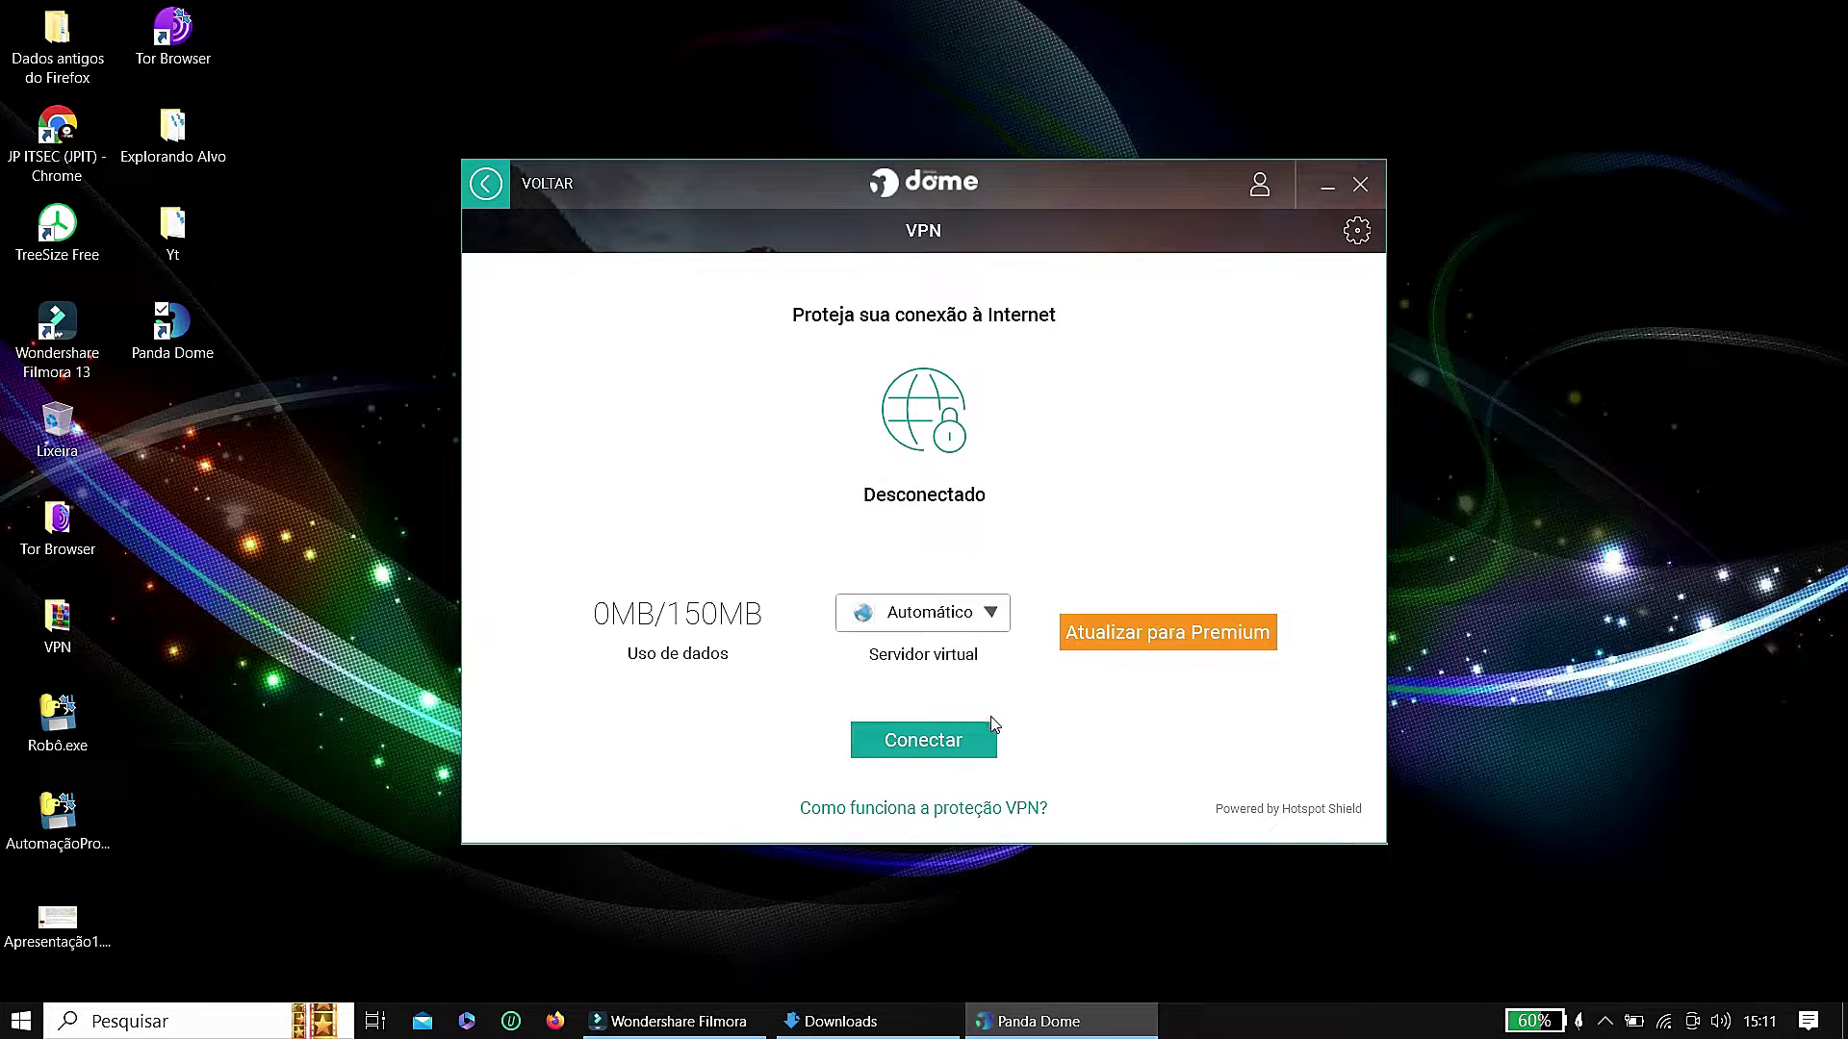
click(953, 737)
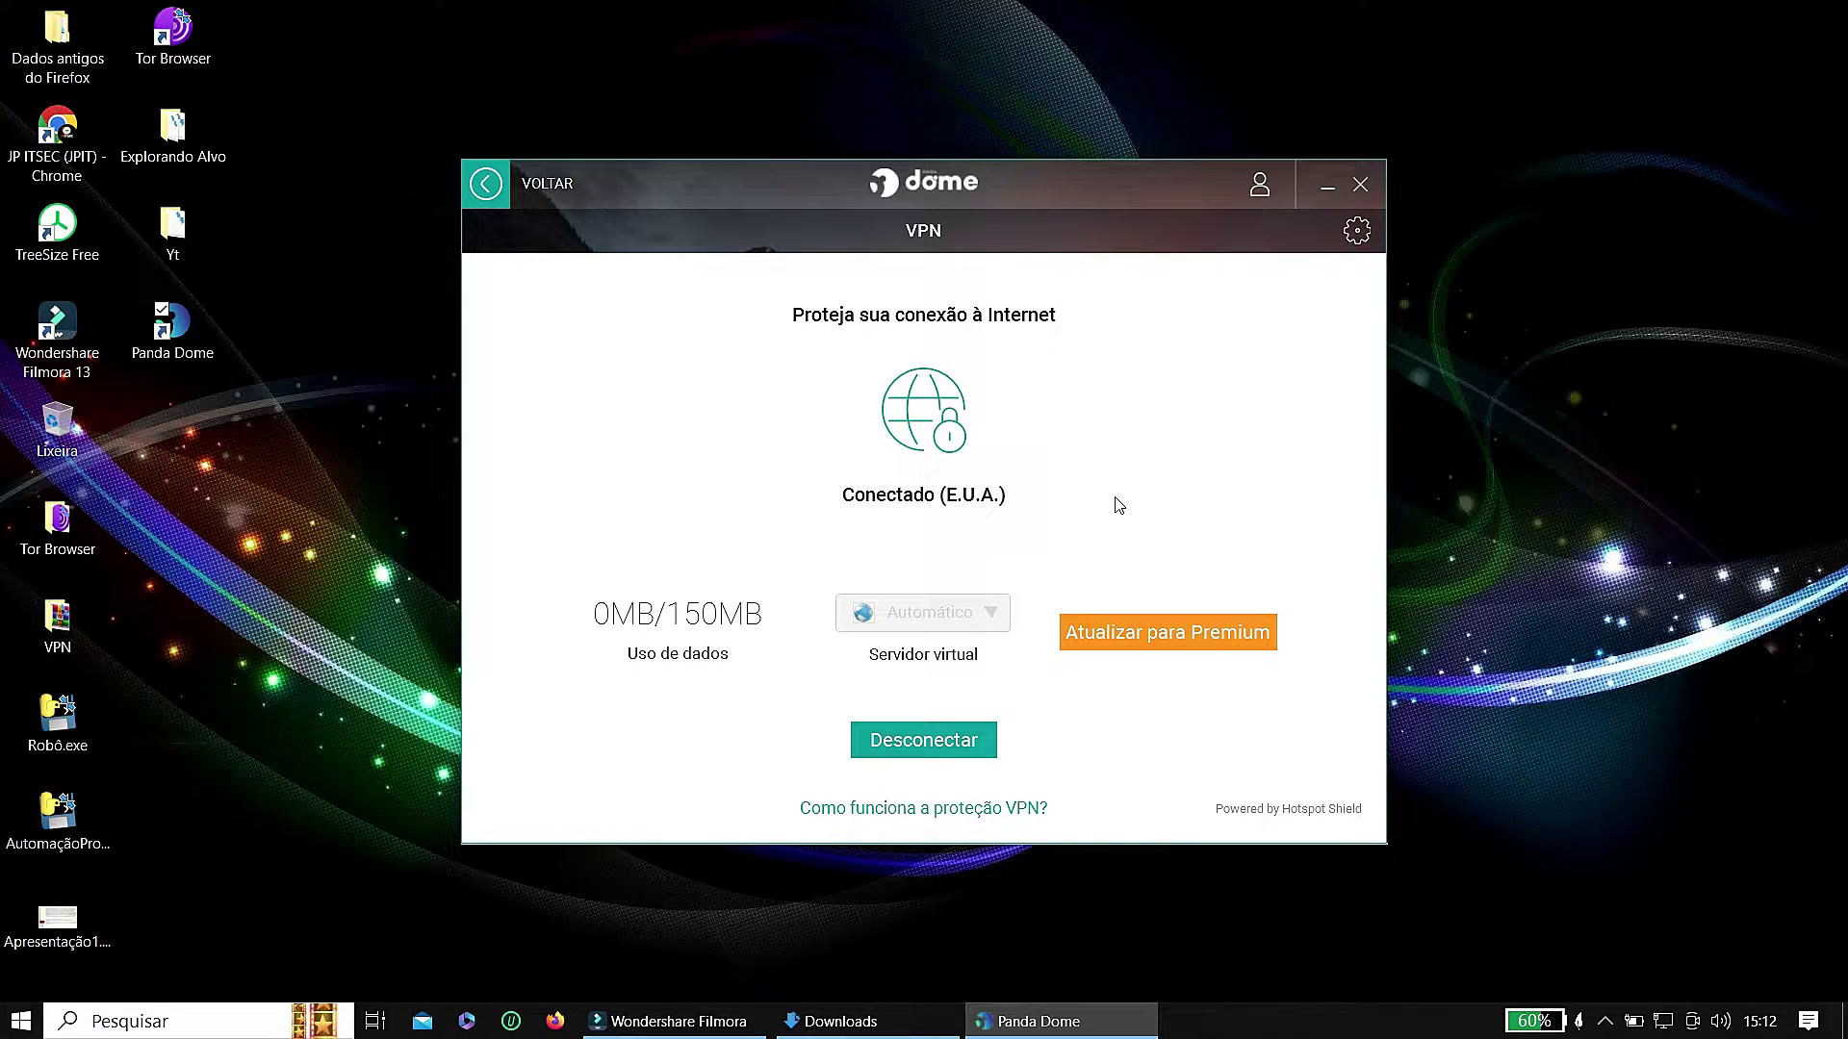
click(943, 623)
click(488, 202)
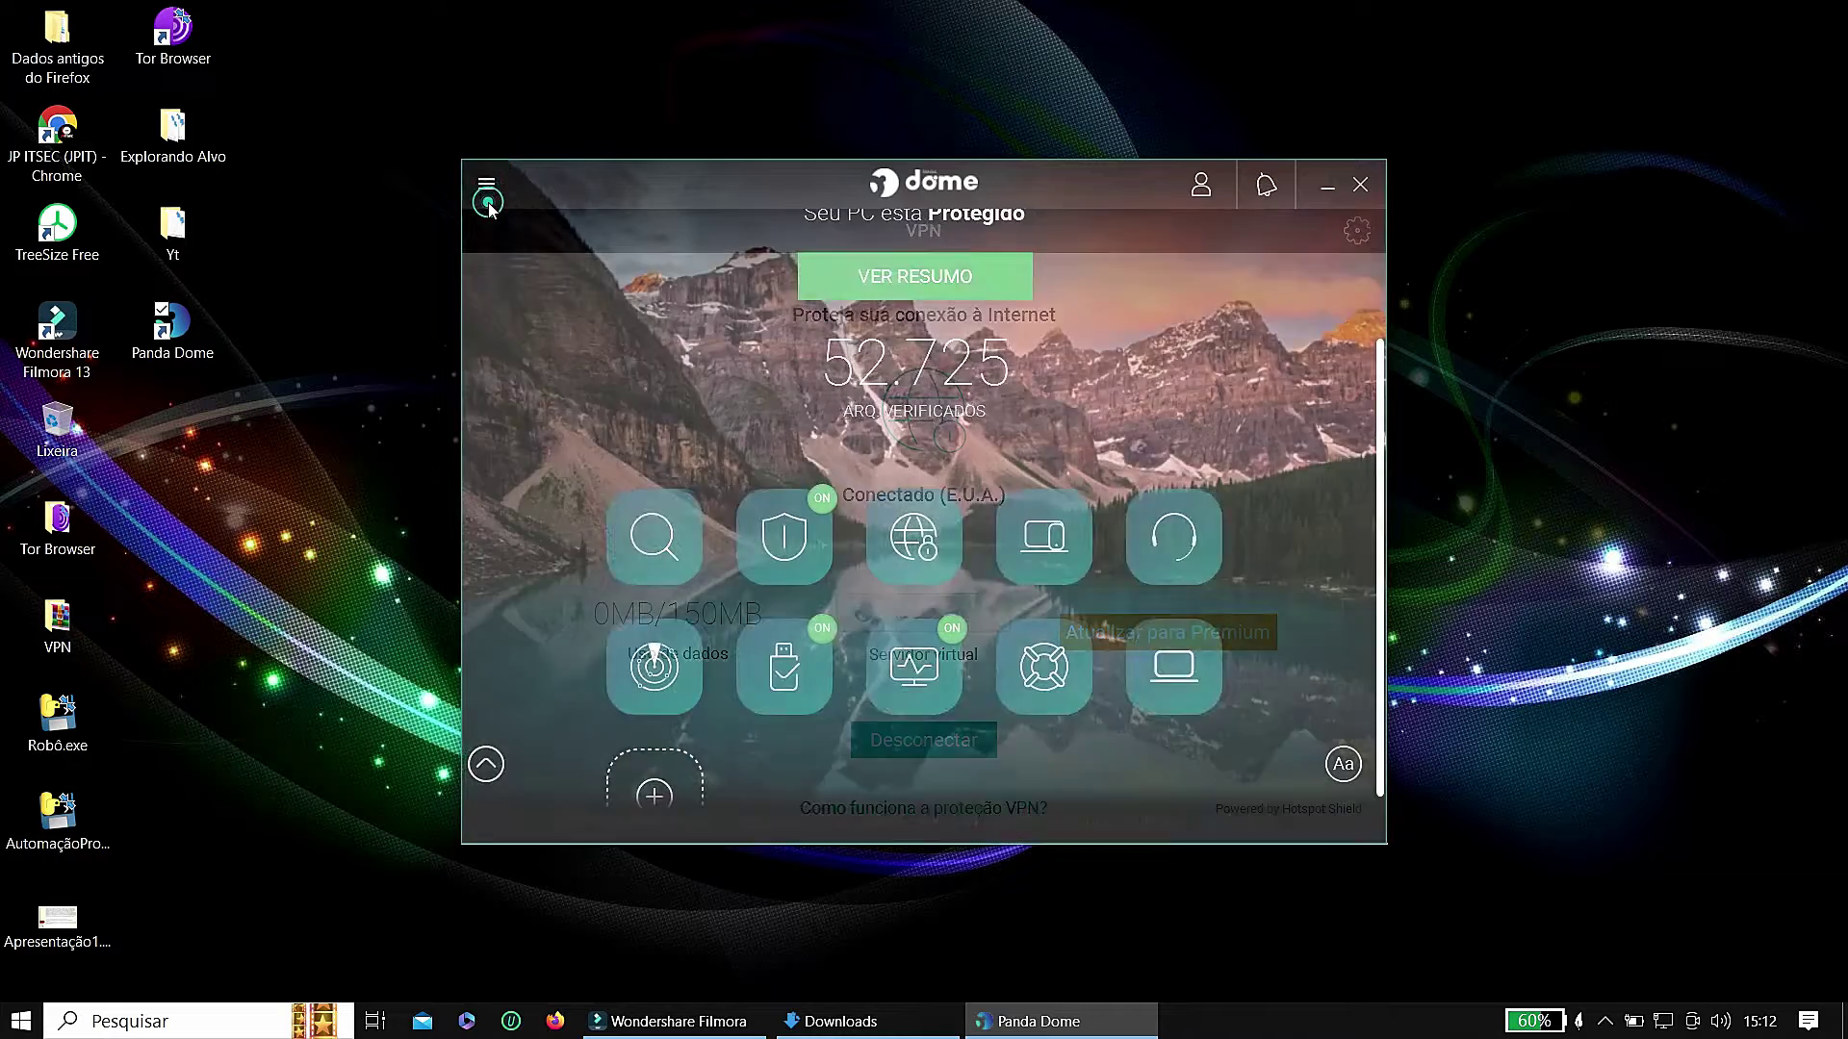
- Check the web pages for managing own devices and protecting other devices, close them and return to the main screen
click(1054, 511)
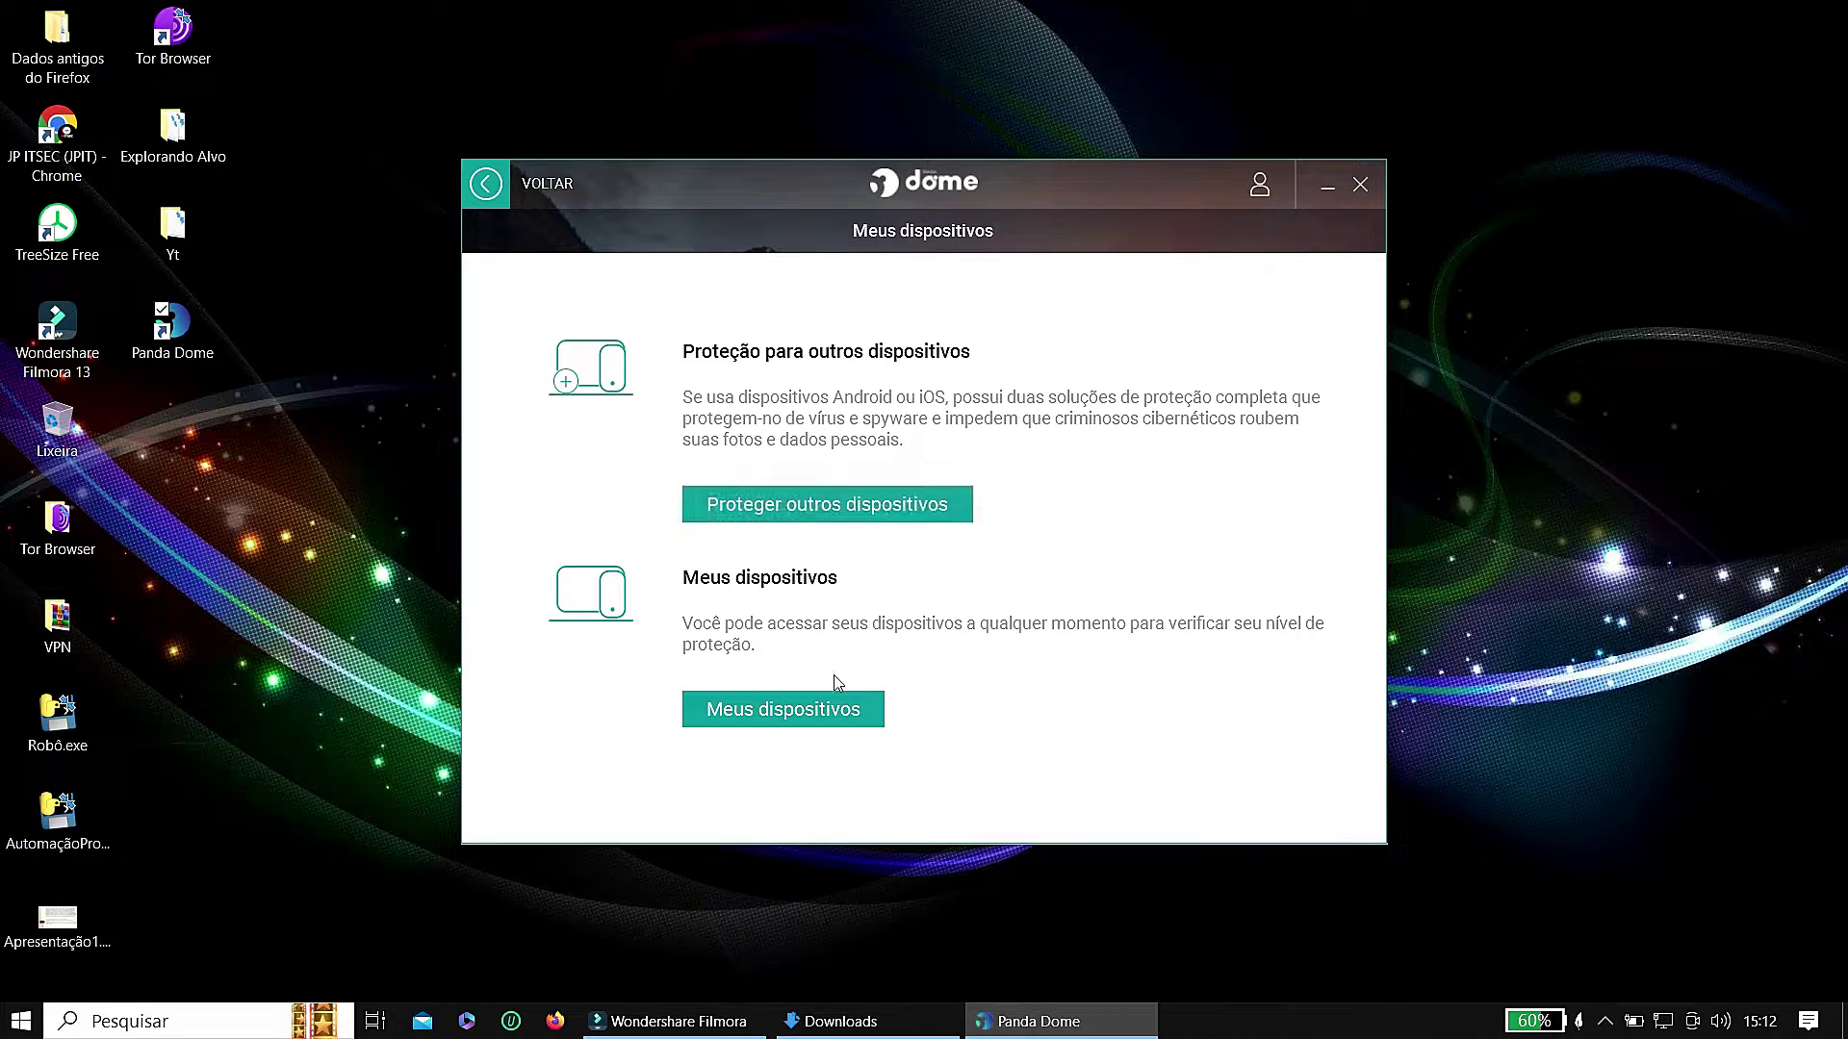
click(808, 712)
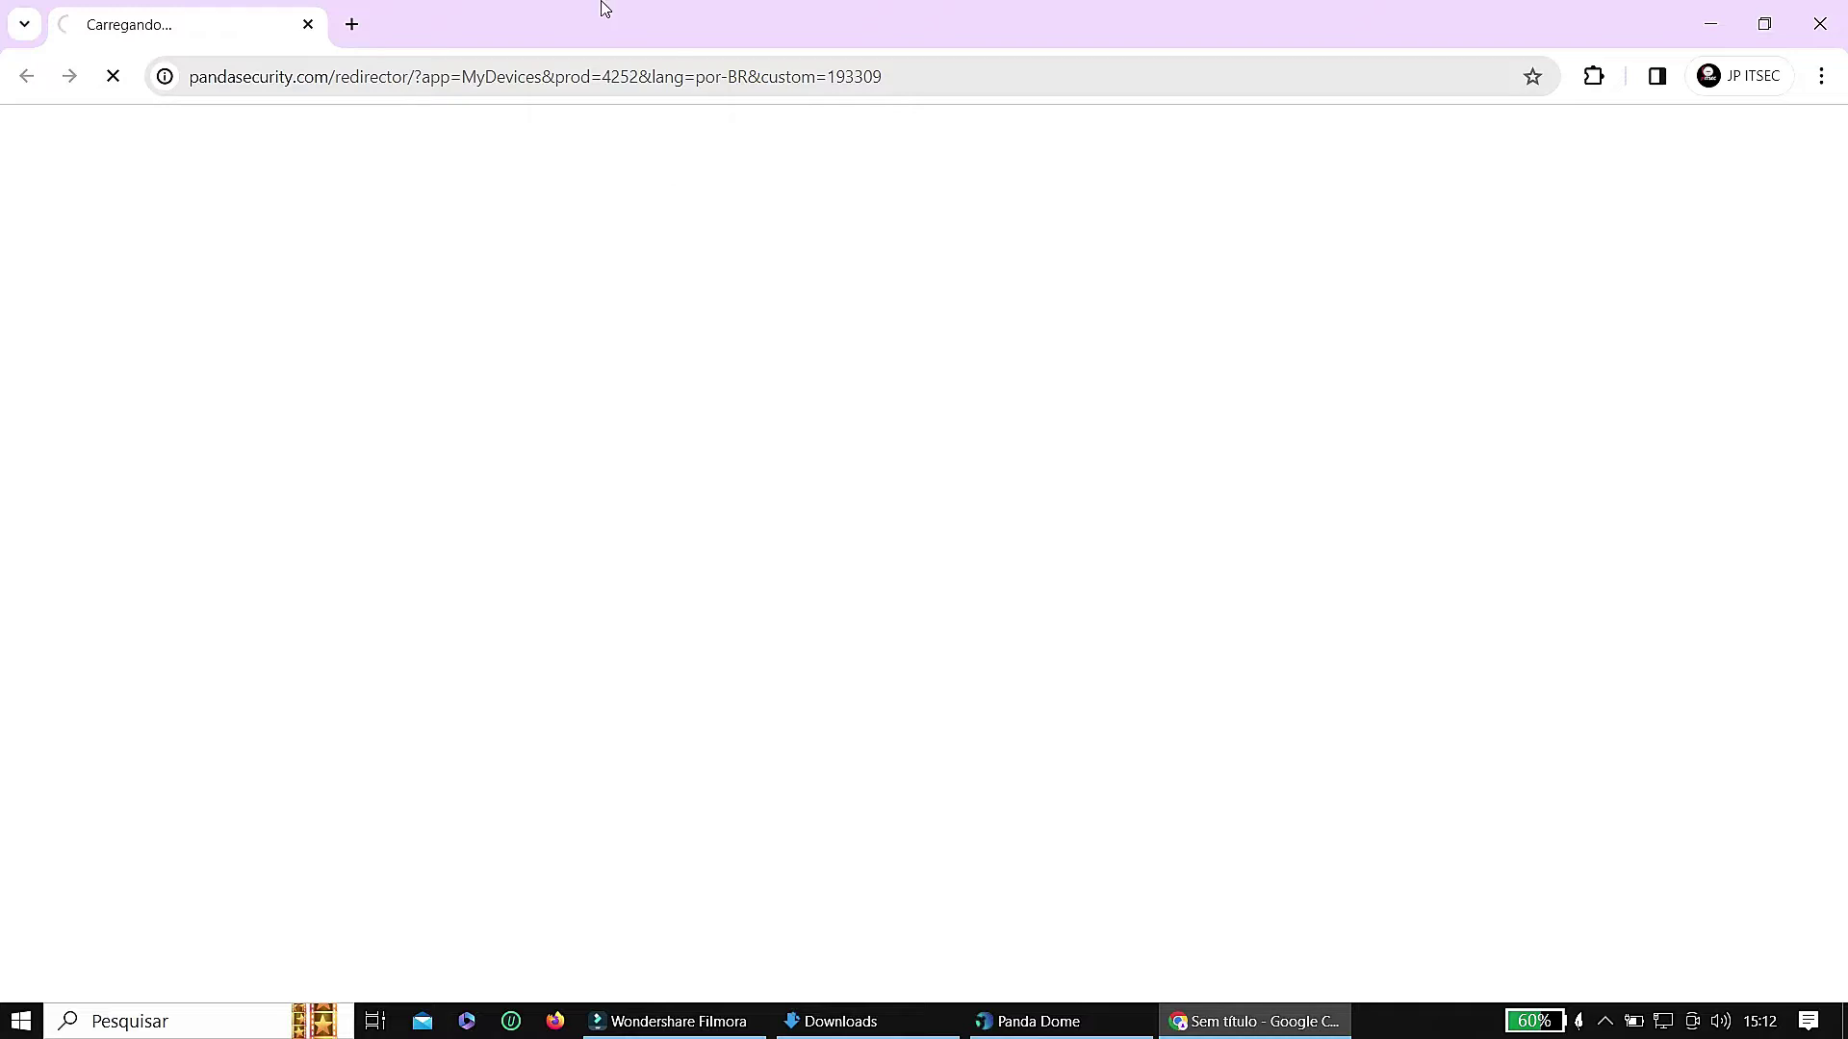
click(308, 24)
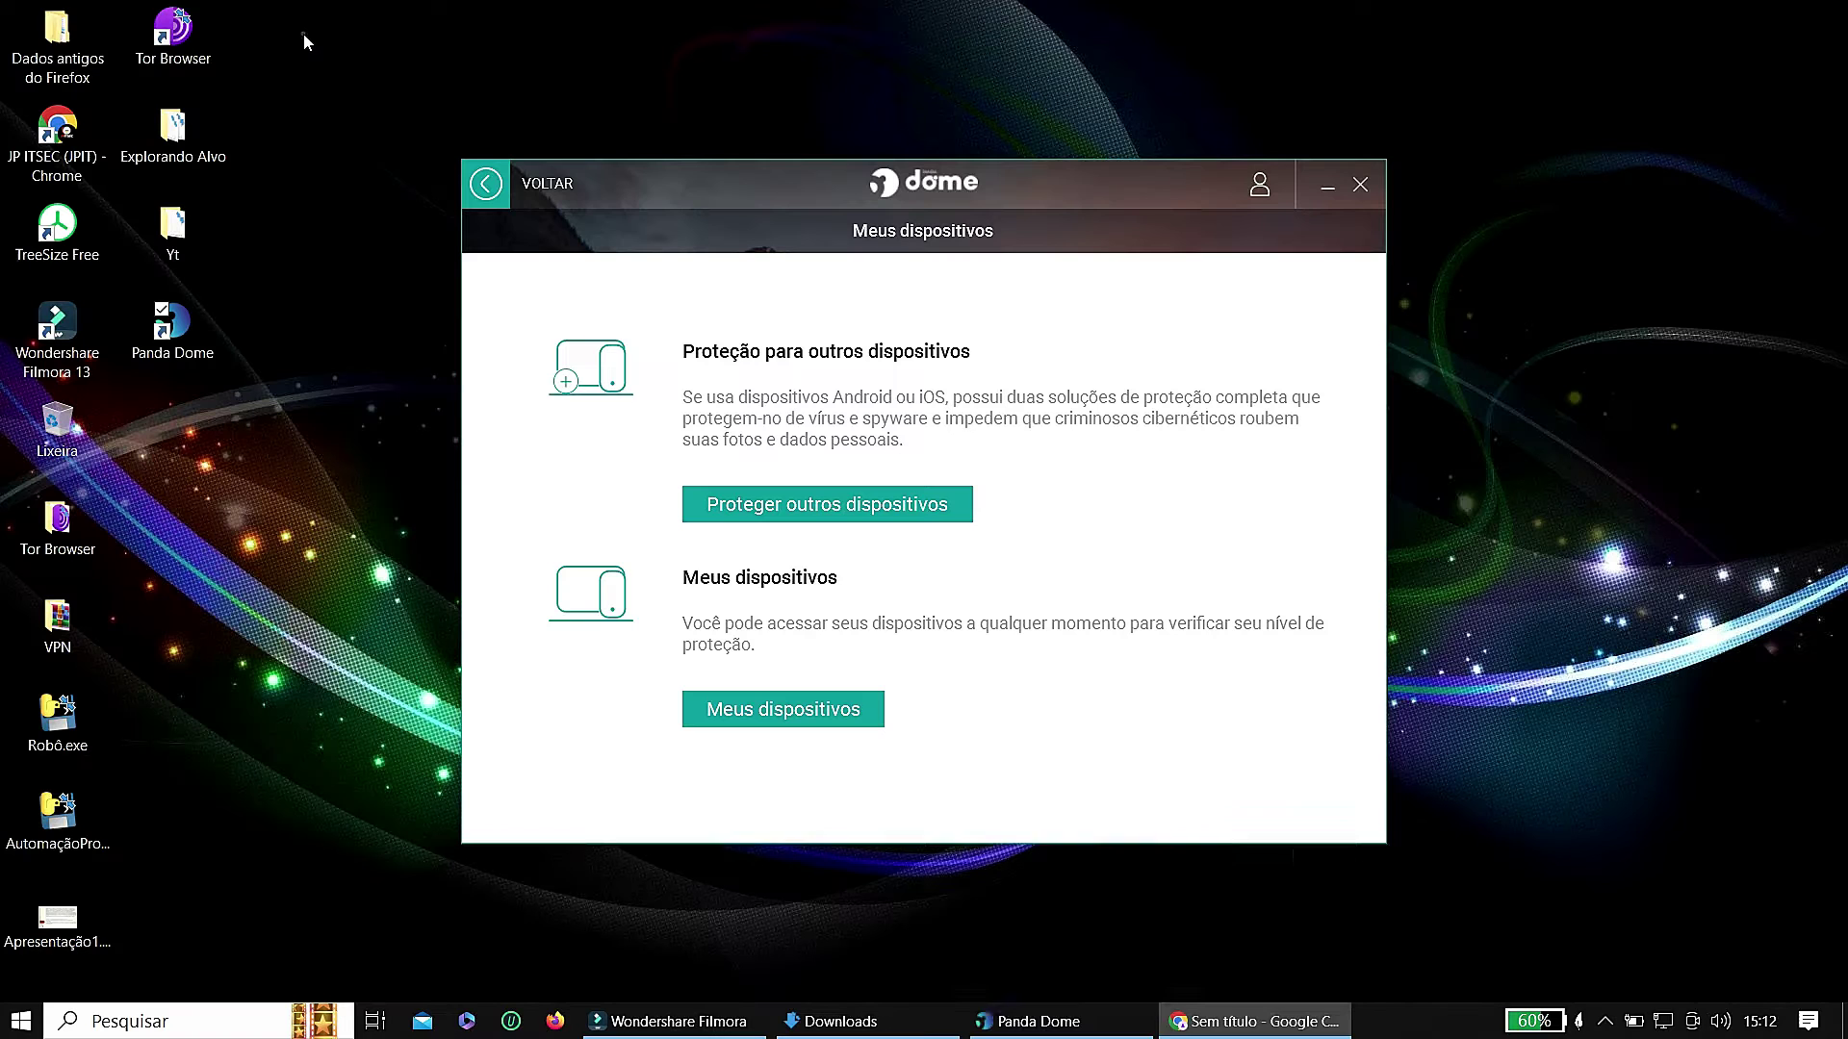
click(818, 510)
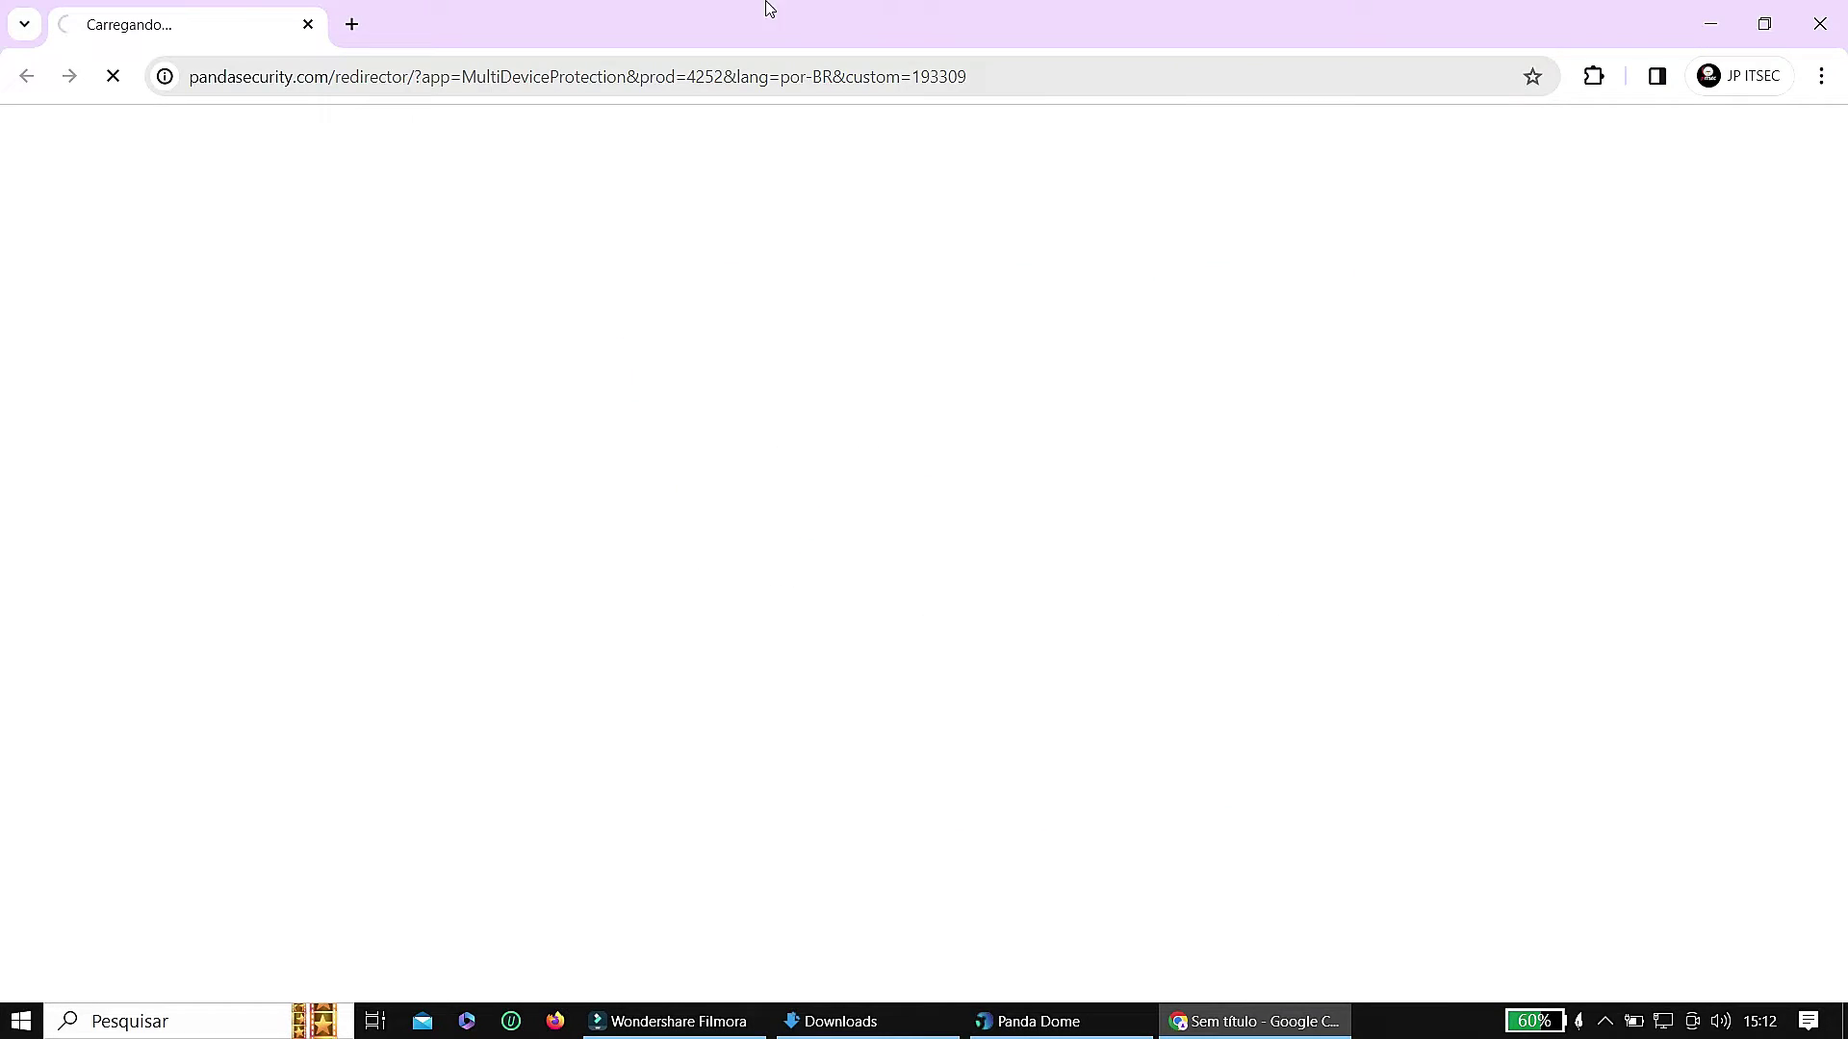
click(1822, 24)
click(489, 187)
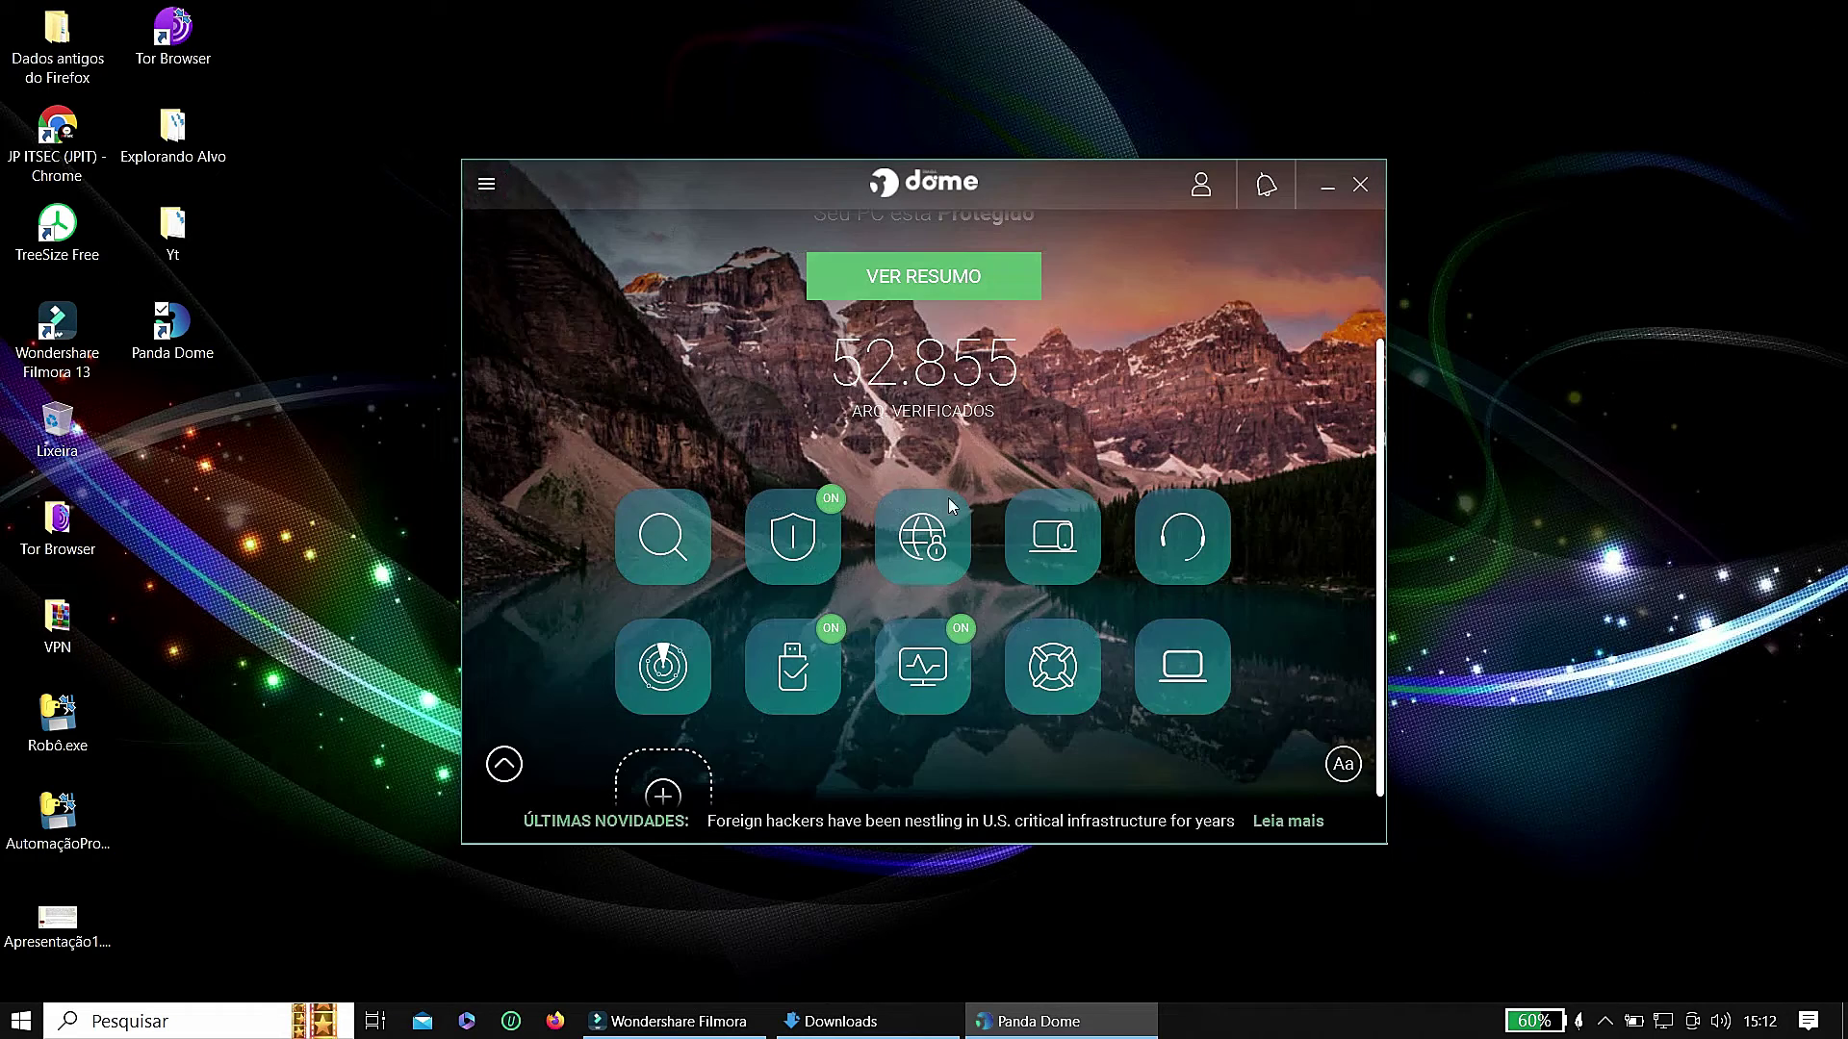
click(1198, 528)
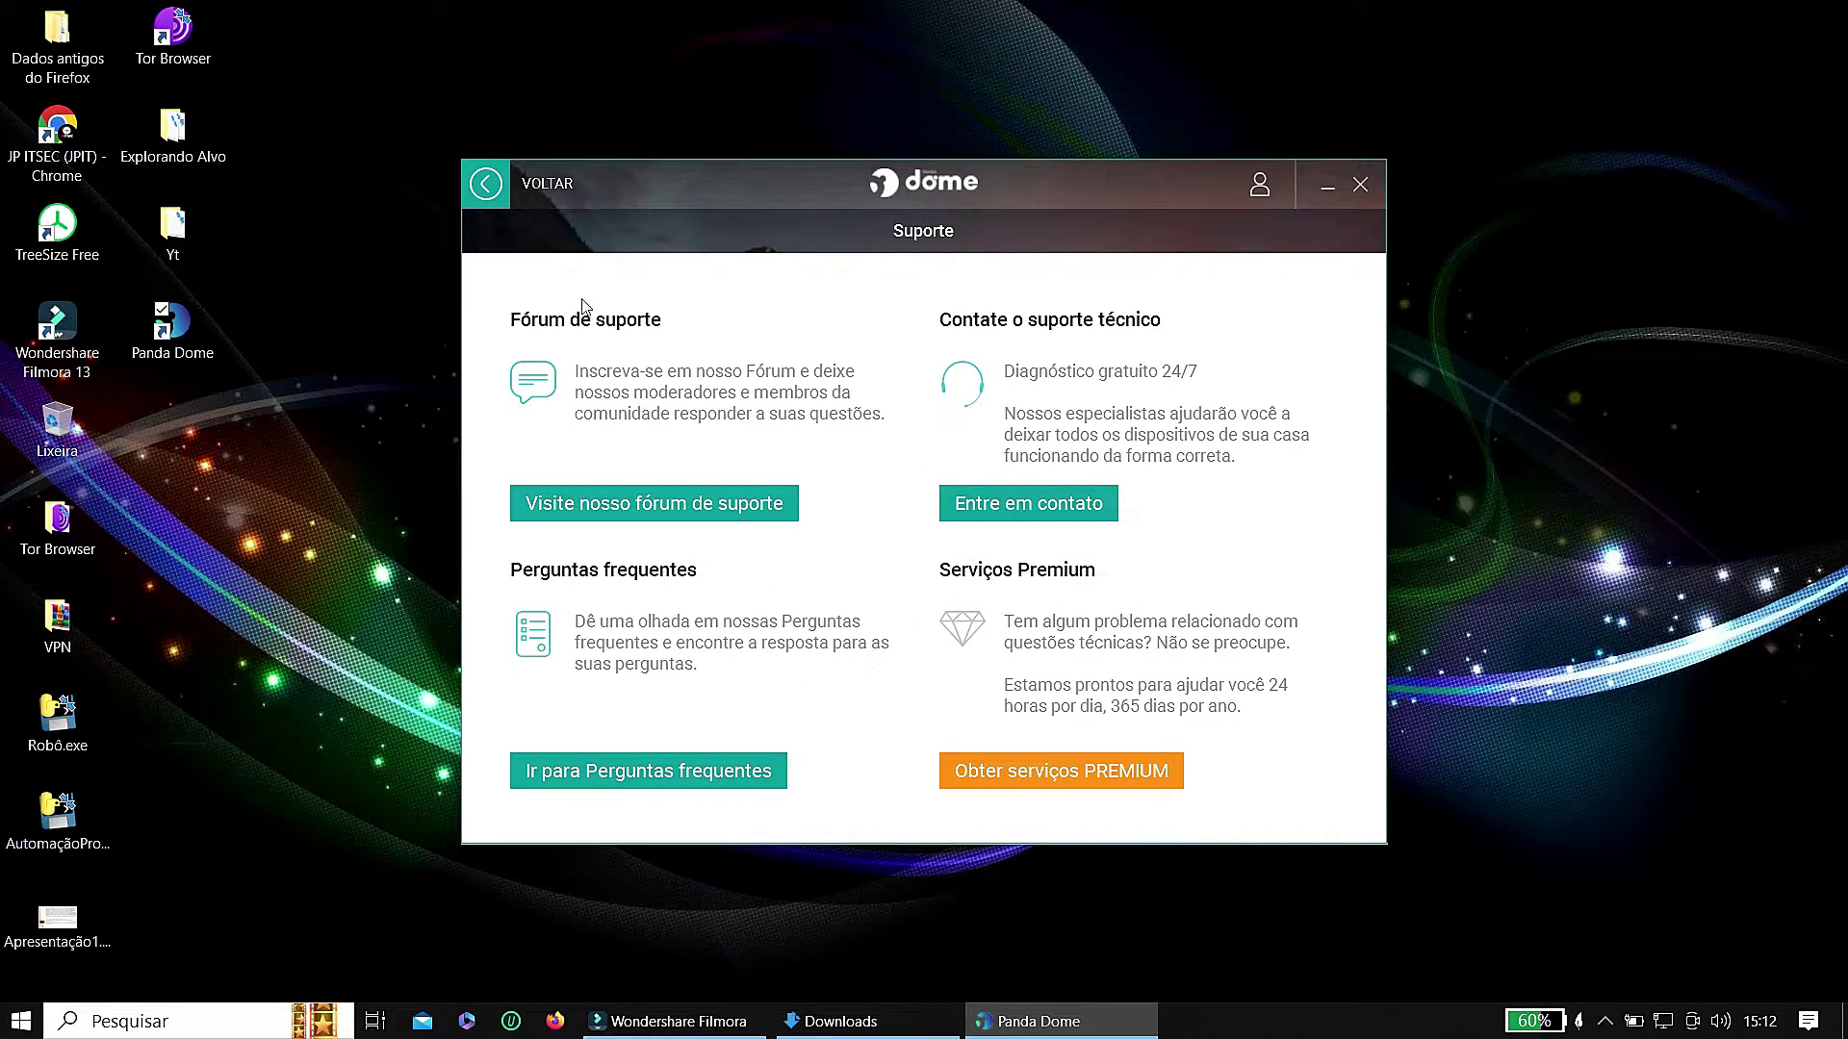
click(486, 187)
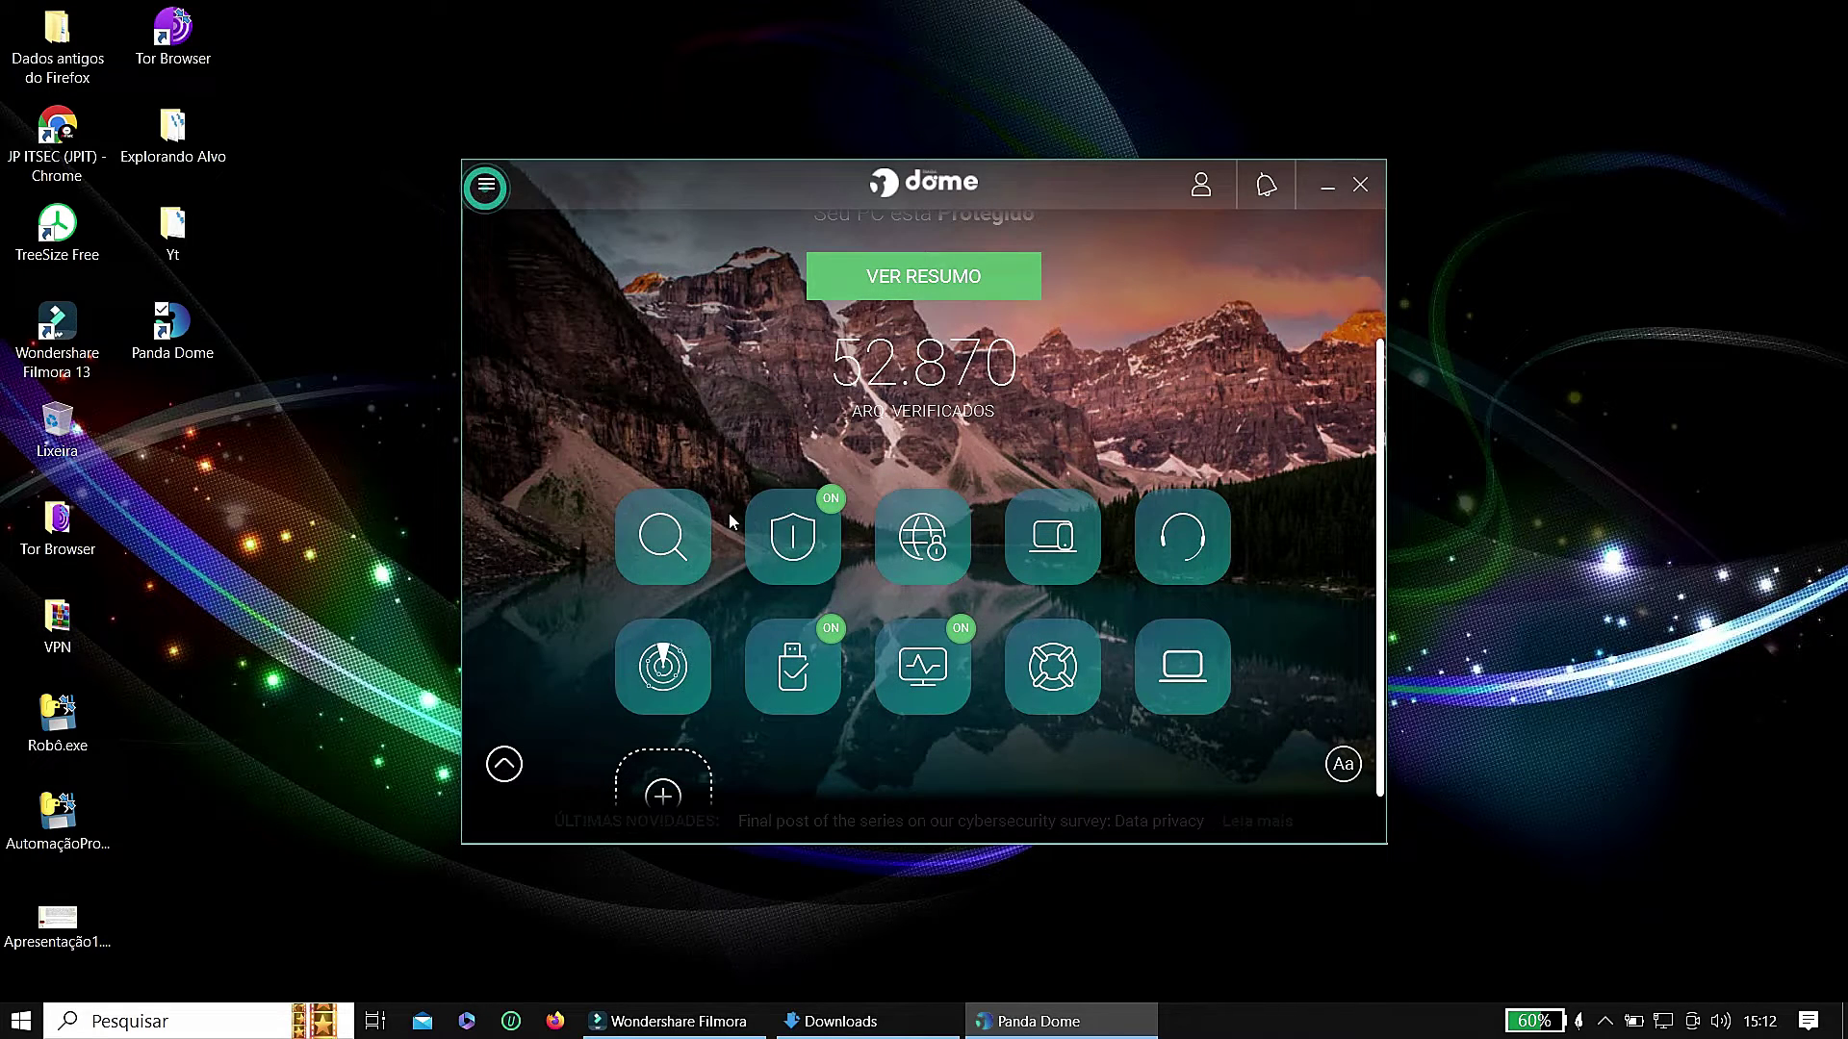
click(664, 661)
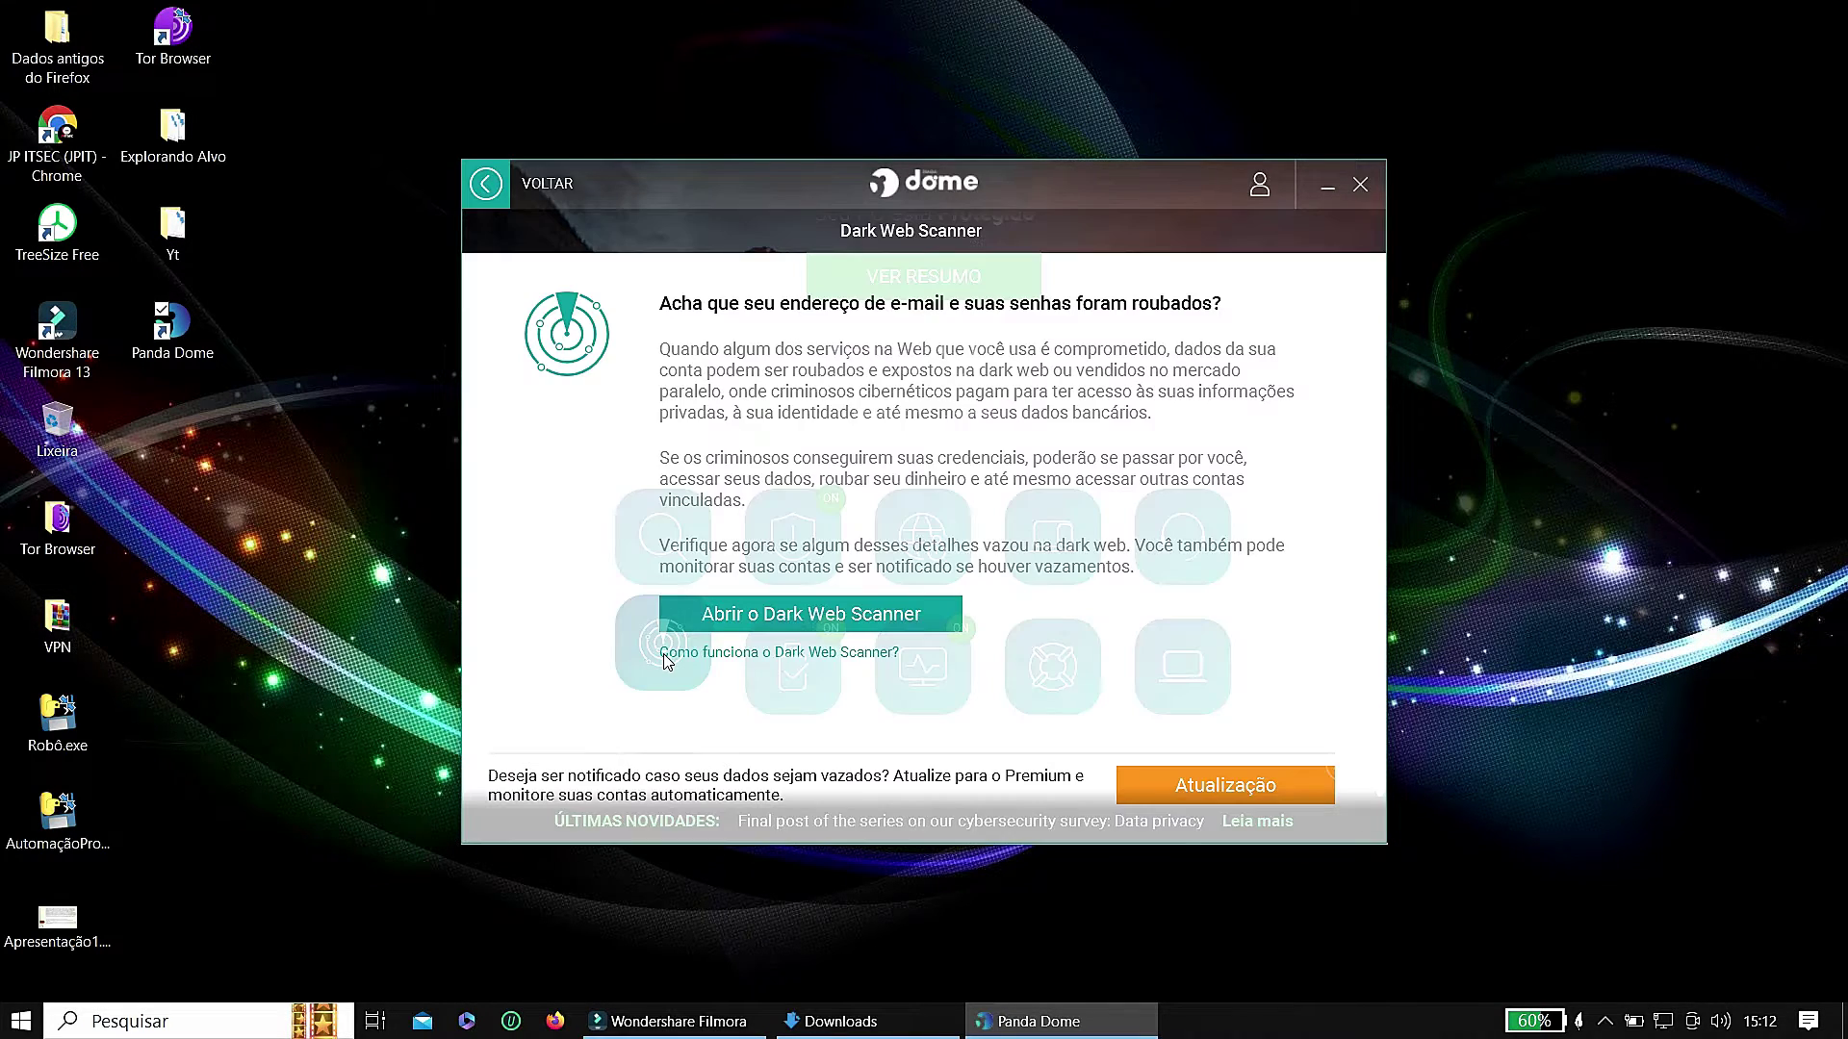
click(828, 614)
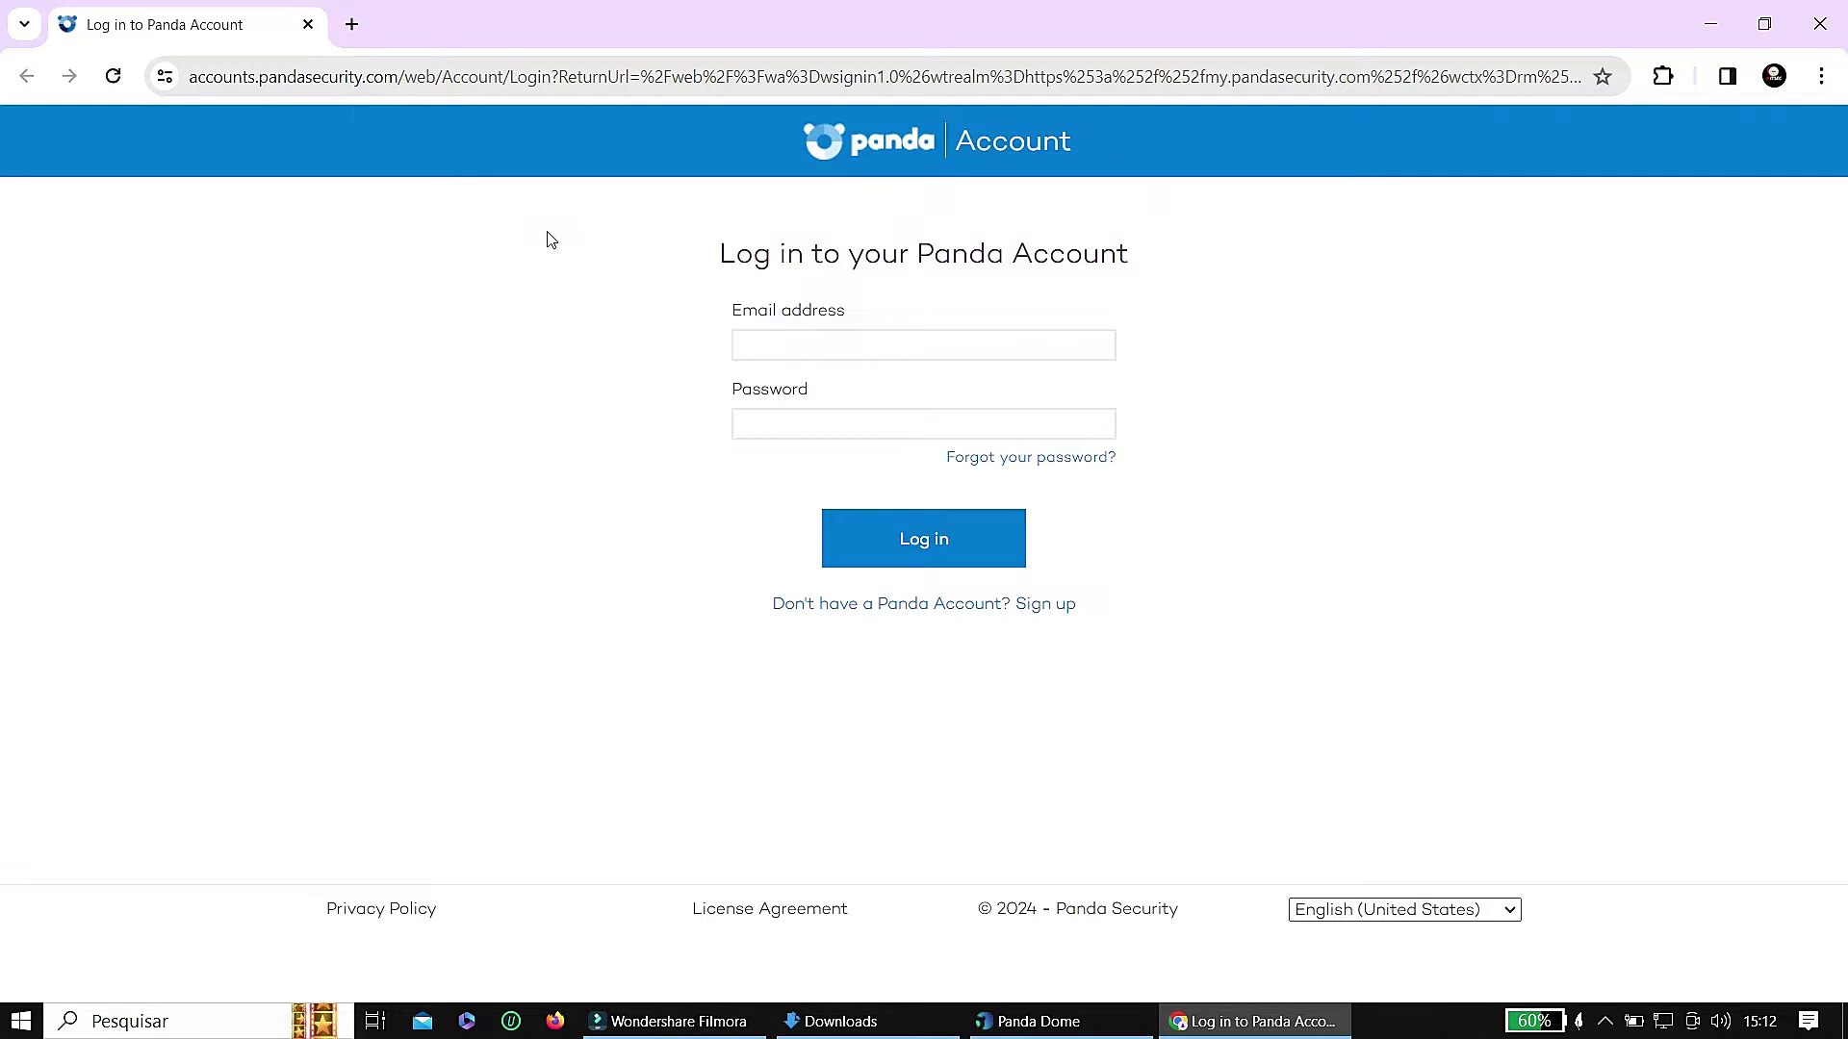
key(alt+F4)
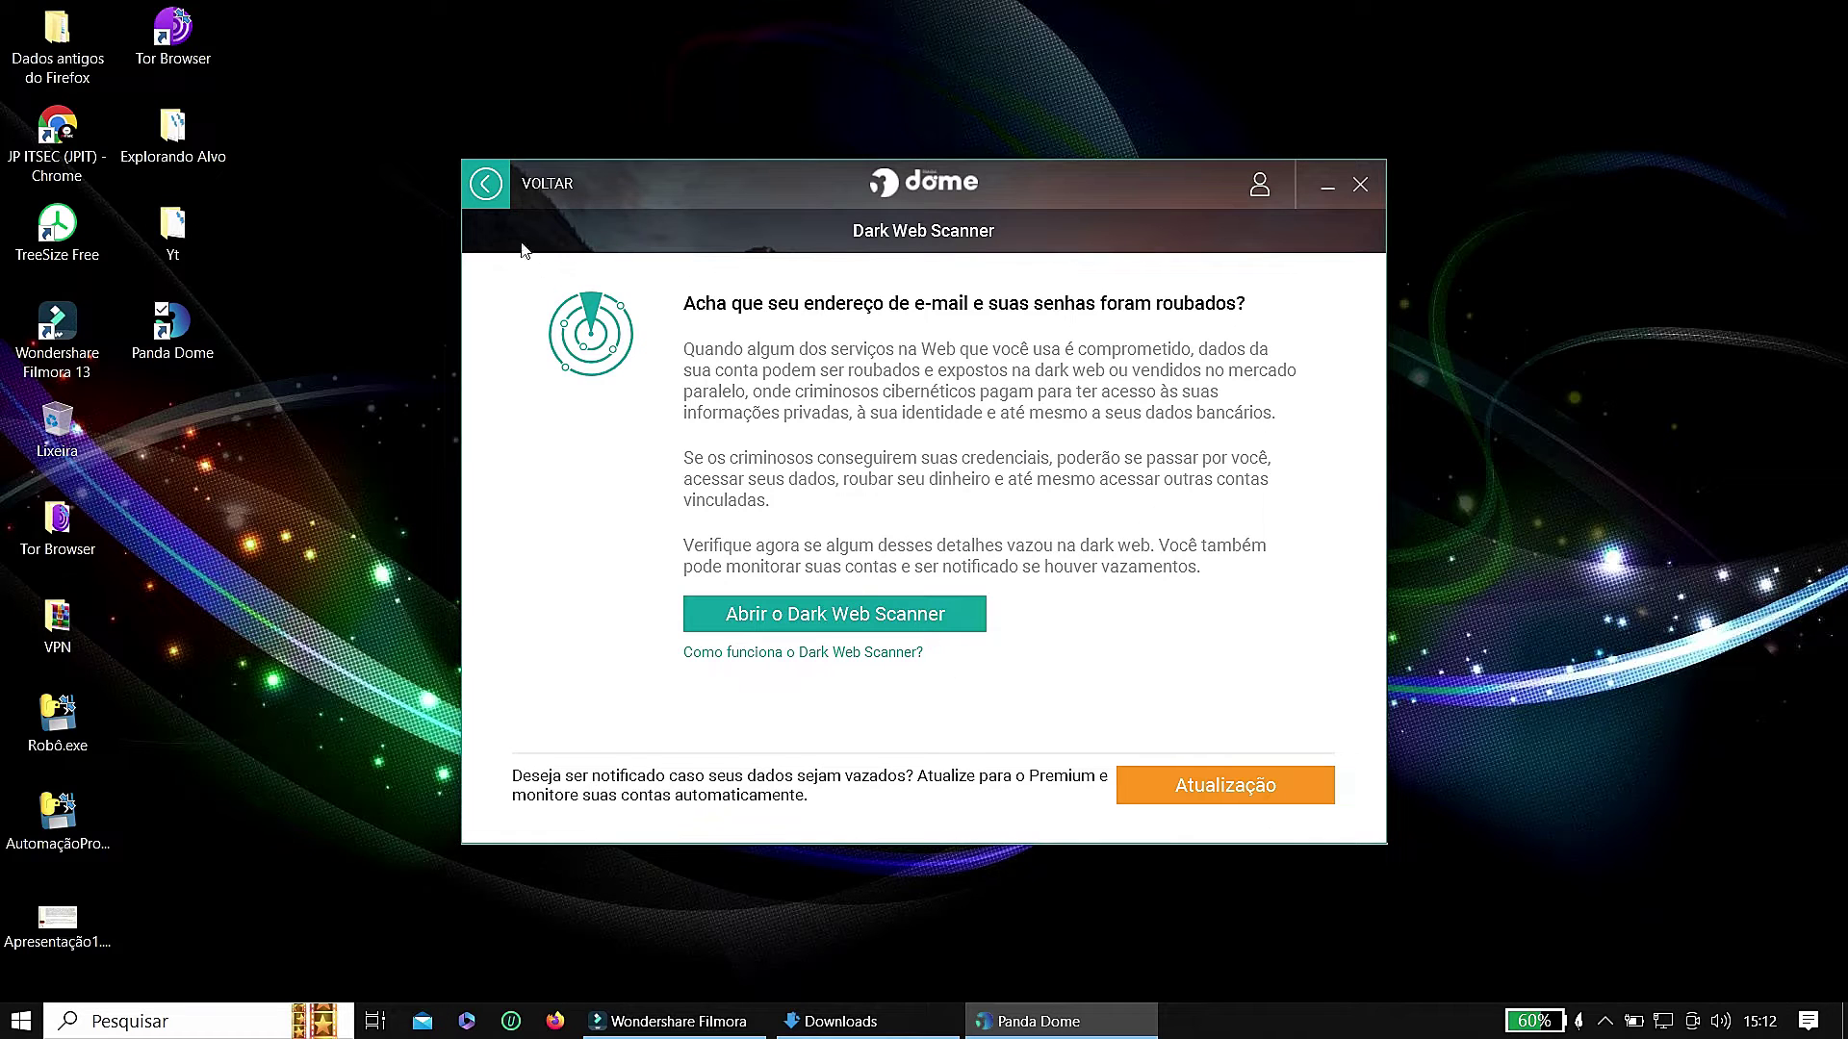
click(486, 183)
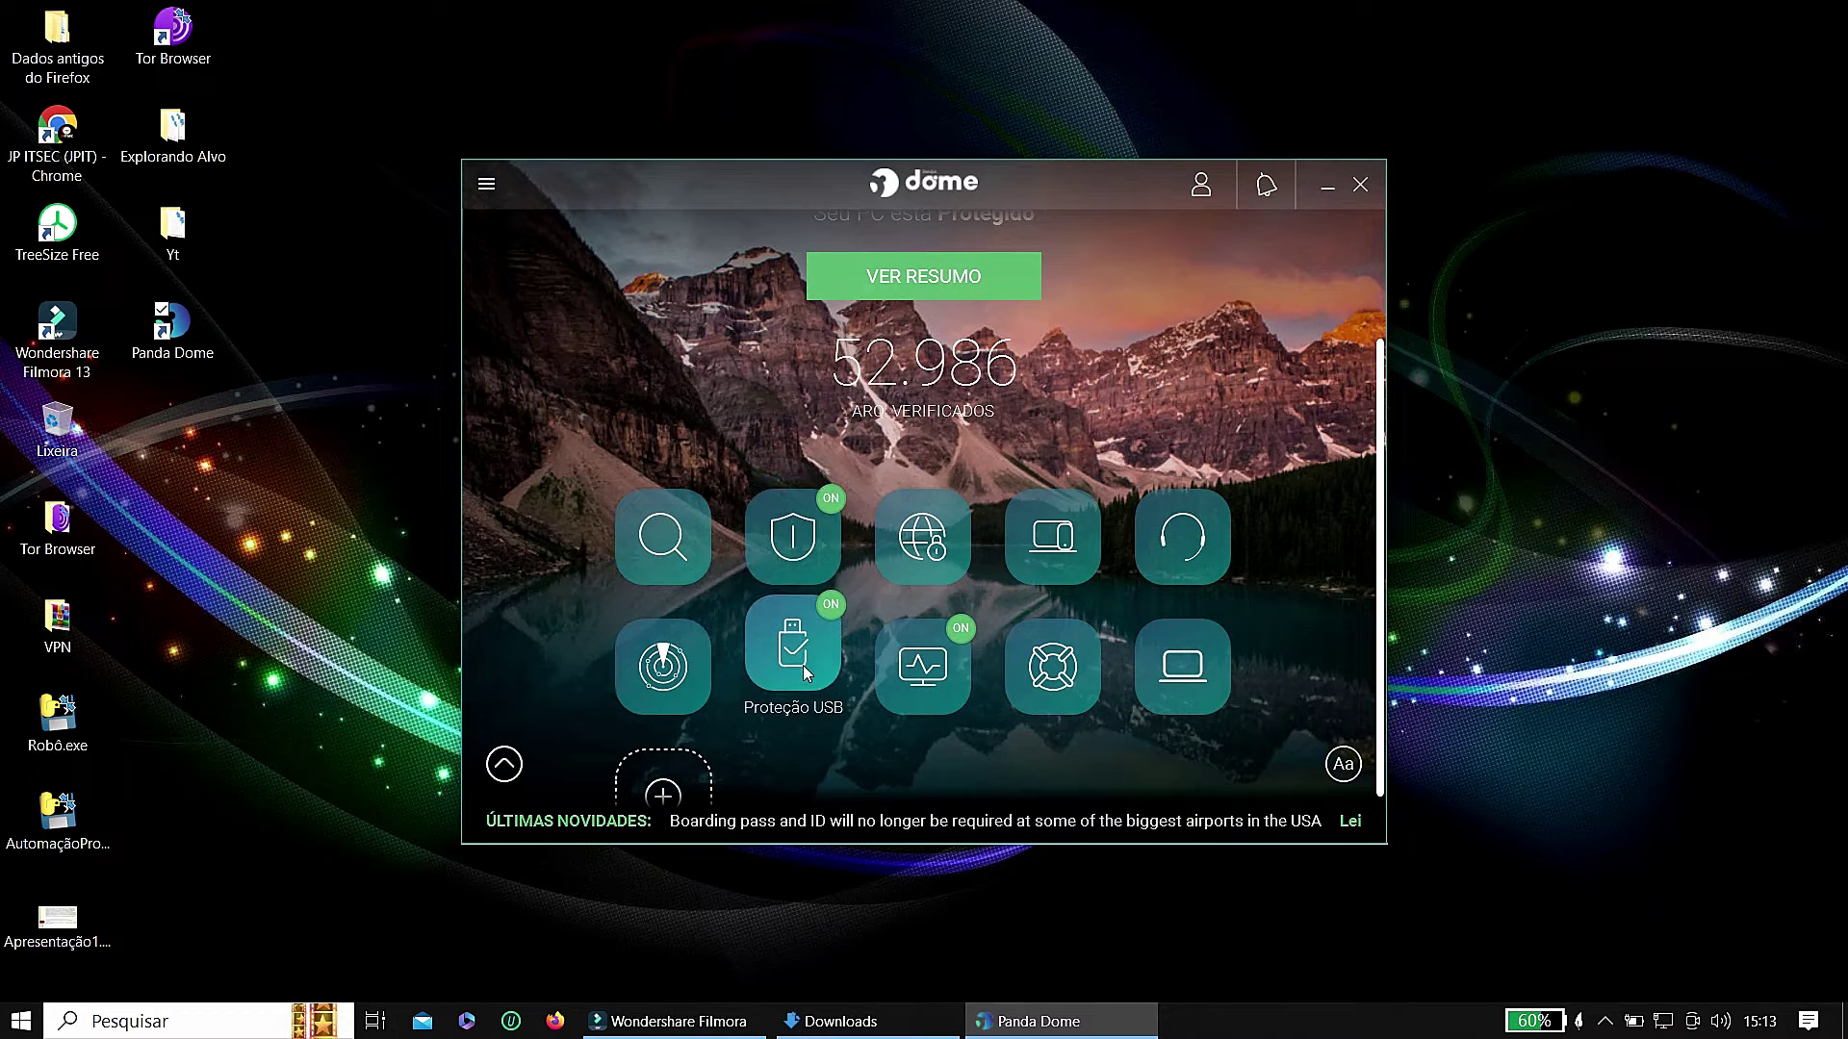
- Enable automatic vaccination of any USB drive present on the PC in the USB protection settings
click(803, 666)
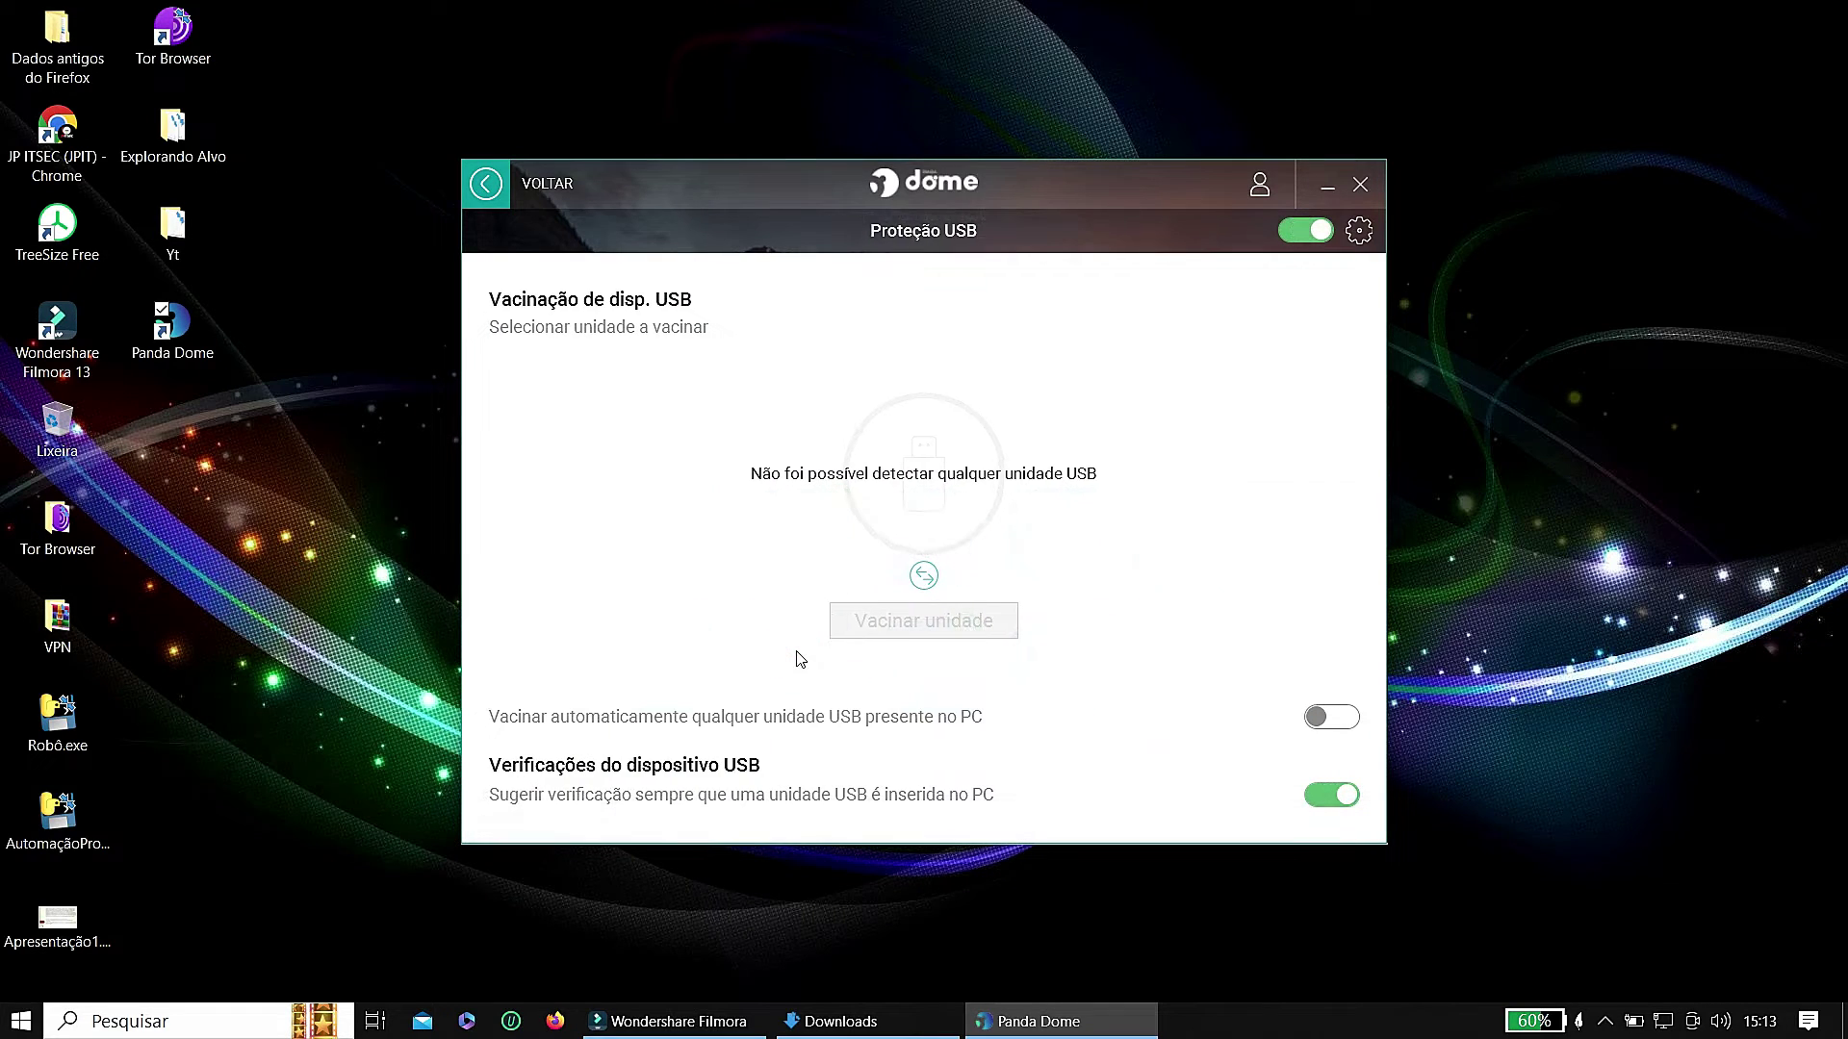
click(1325, 717)
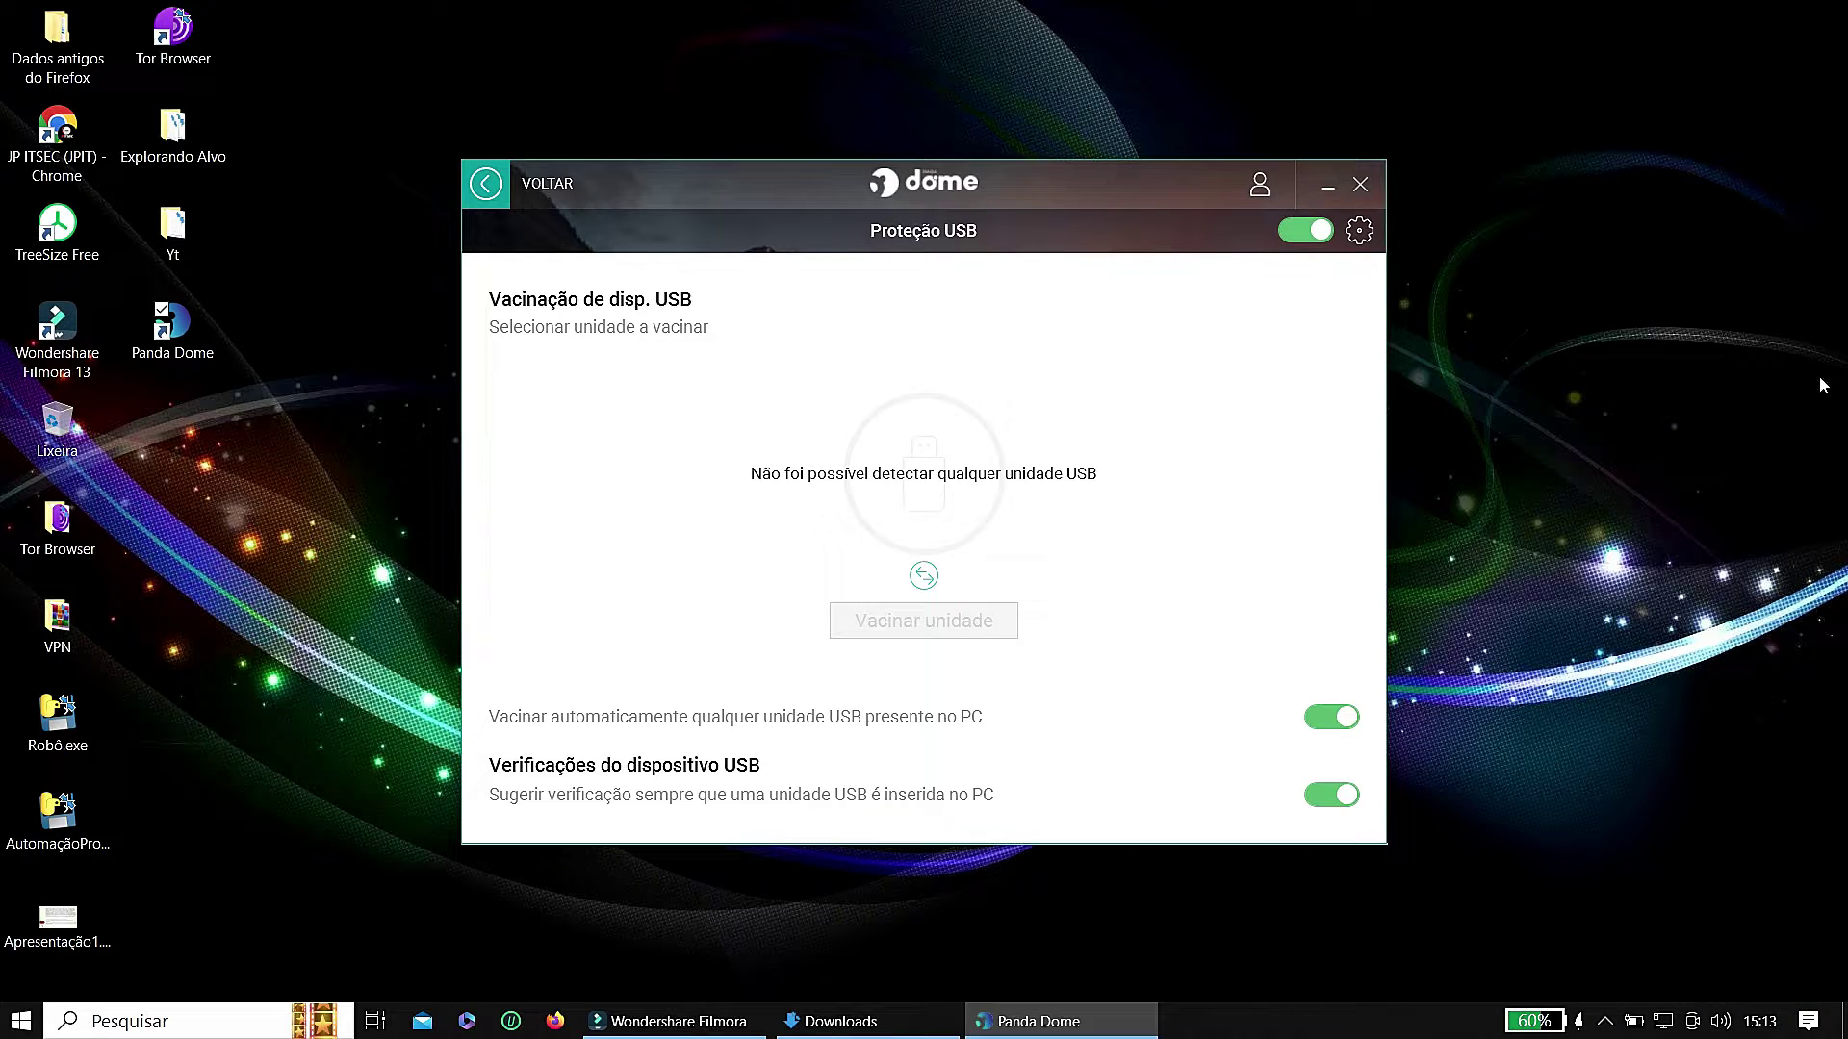
click(481, 192)
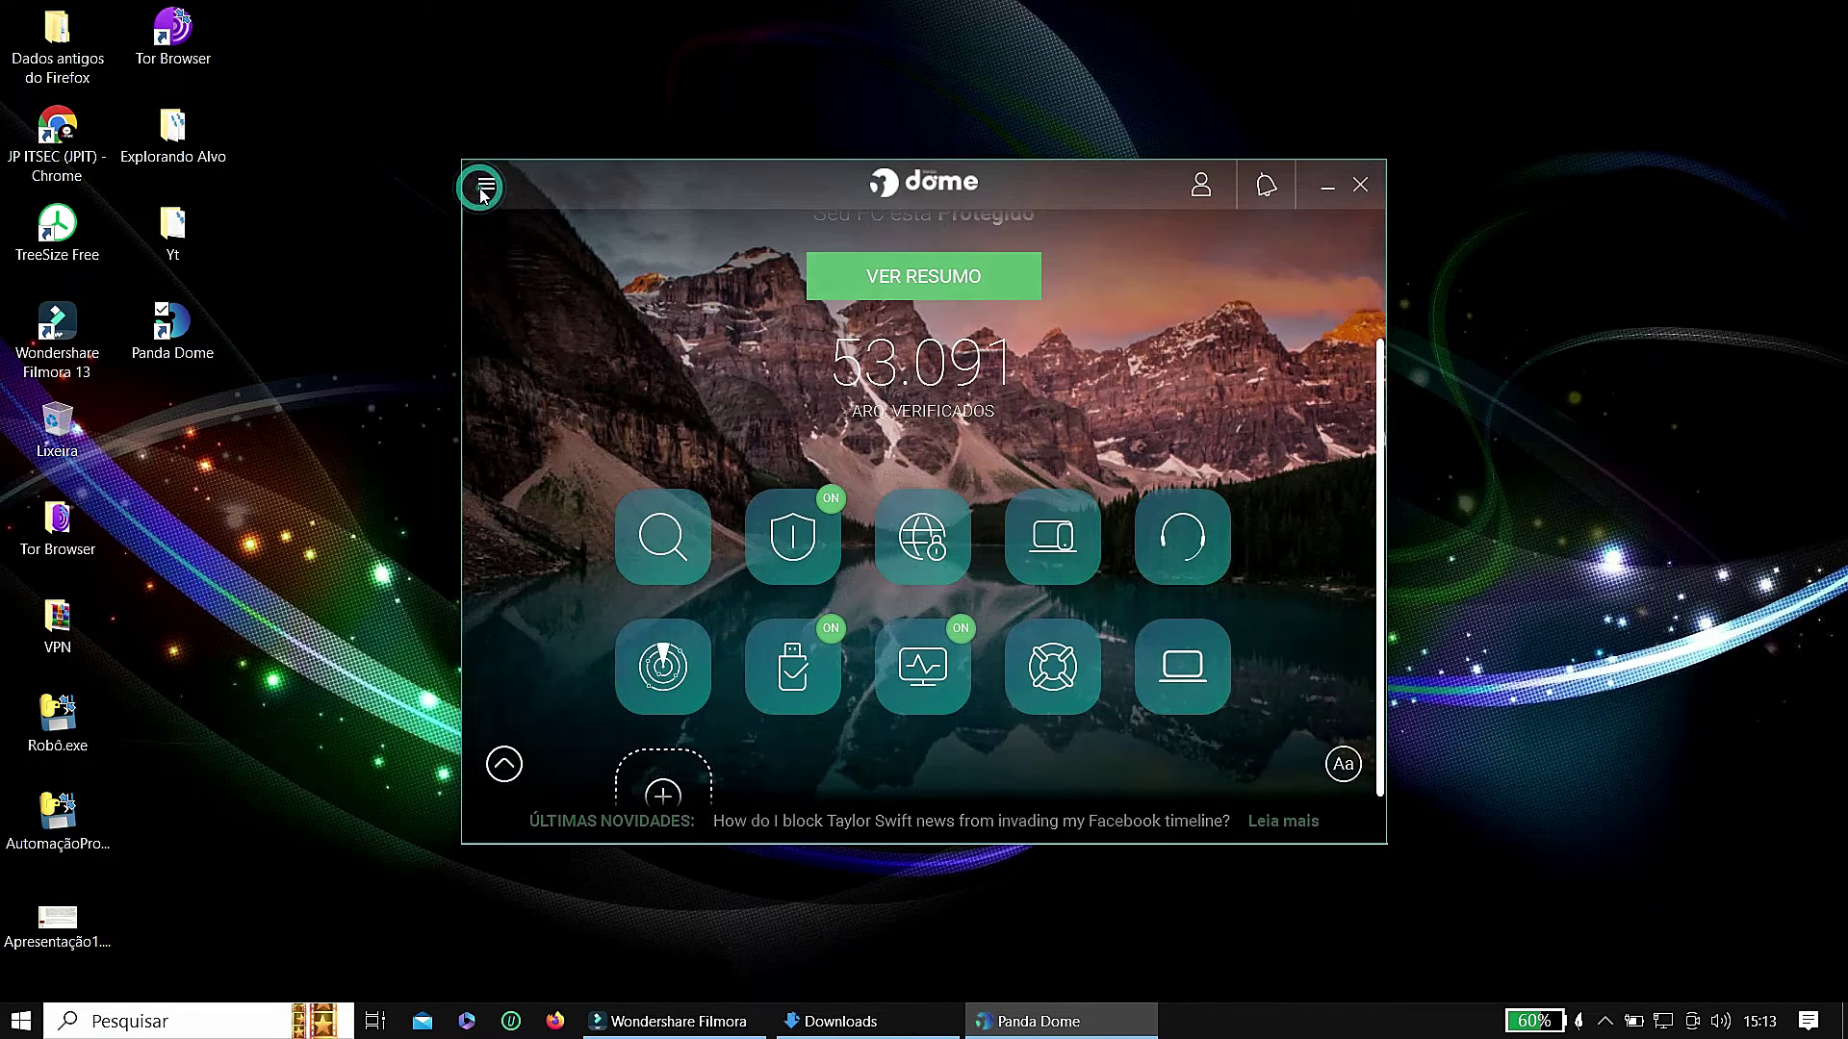
- Examine the process monitor's blocked-process and detailed reports, close them and return to the main screen
click(922, 660)
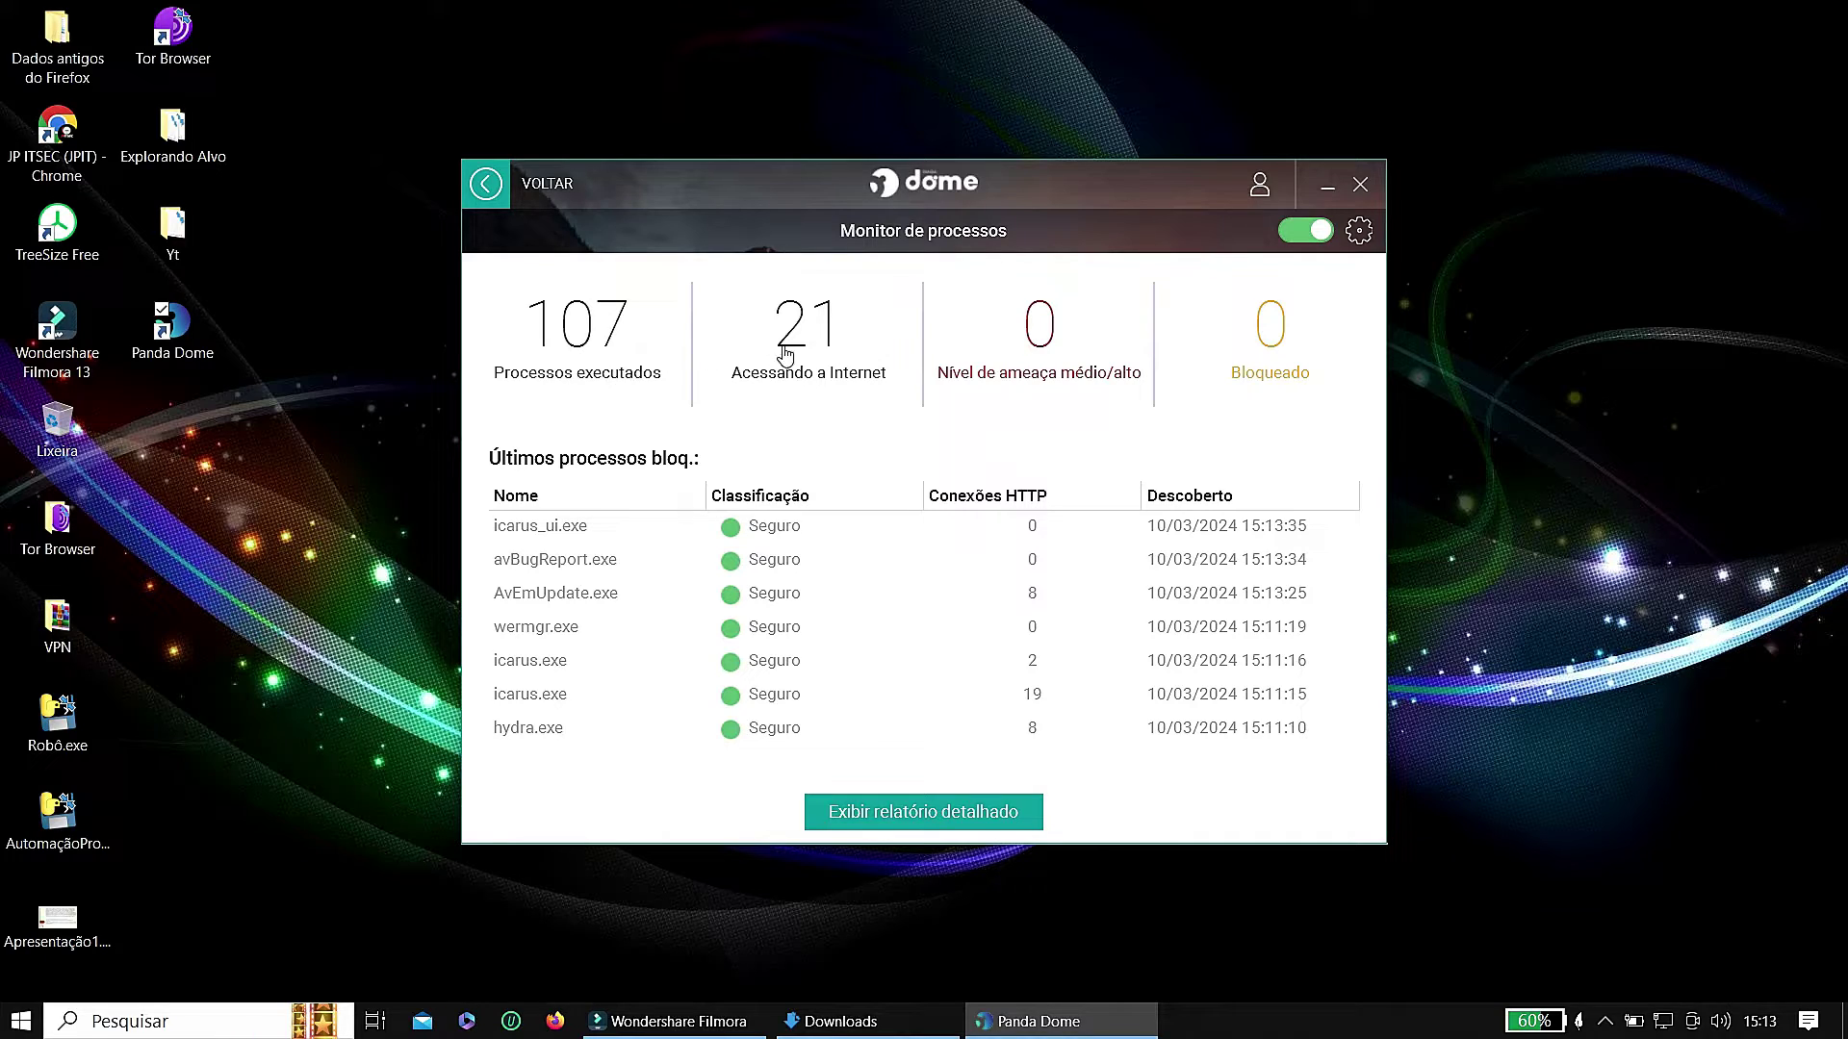
click(1271, 354)
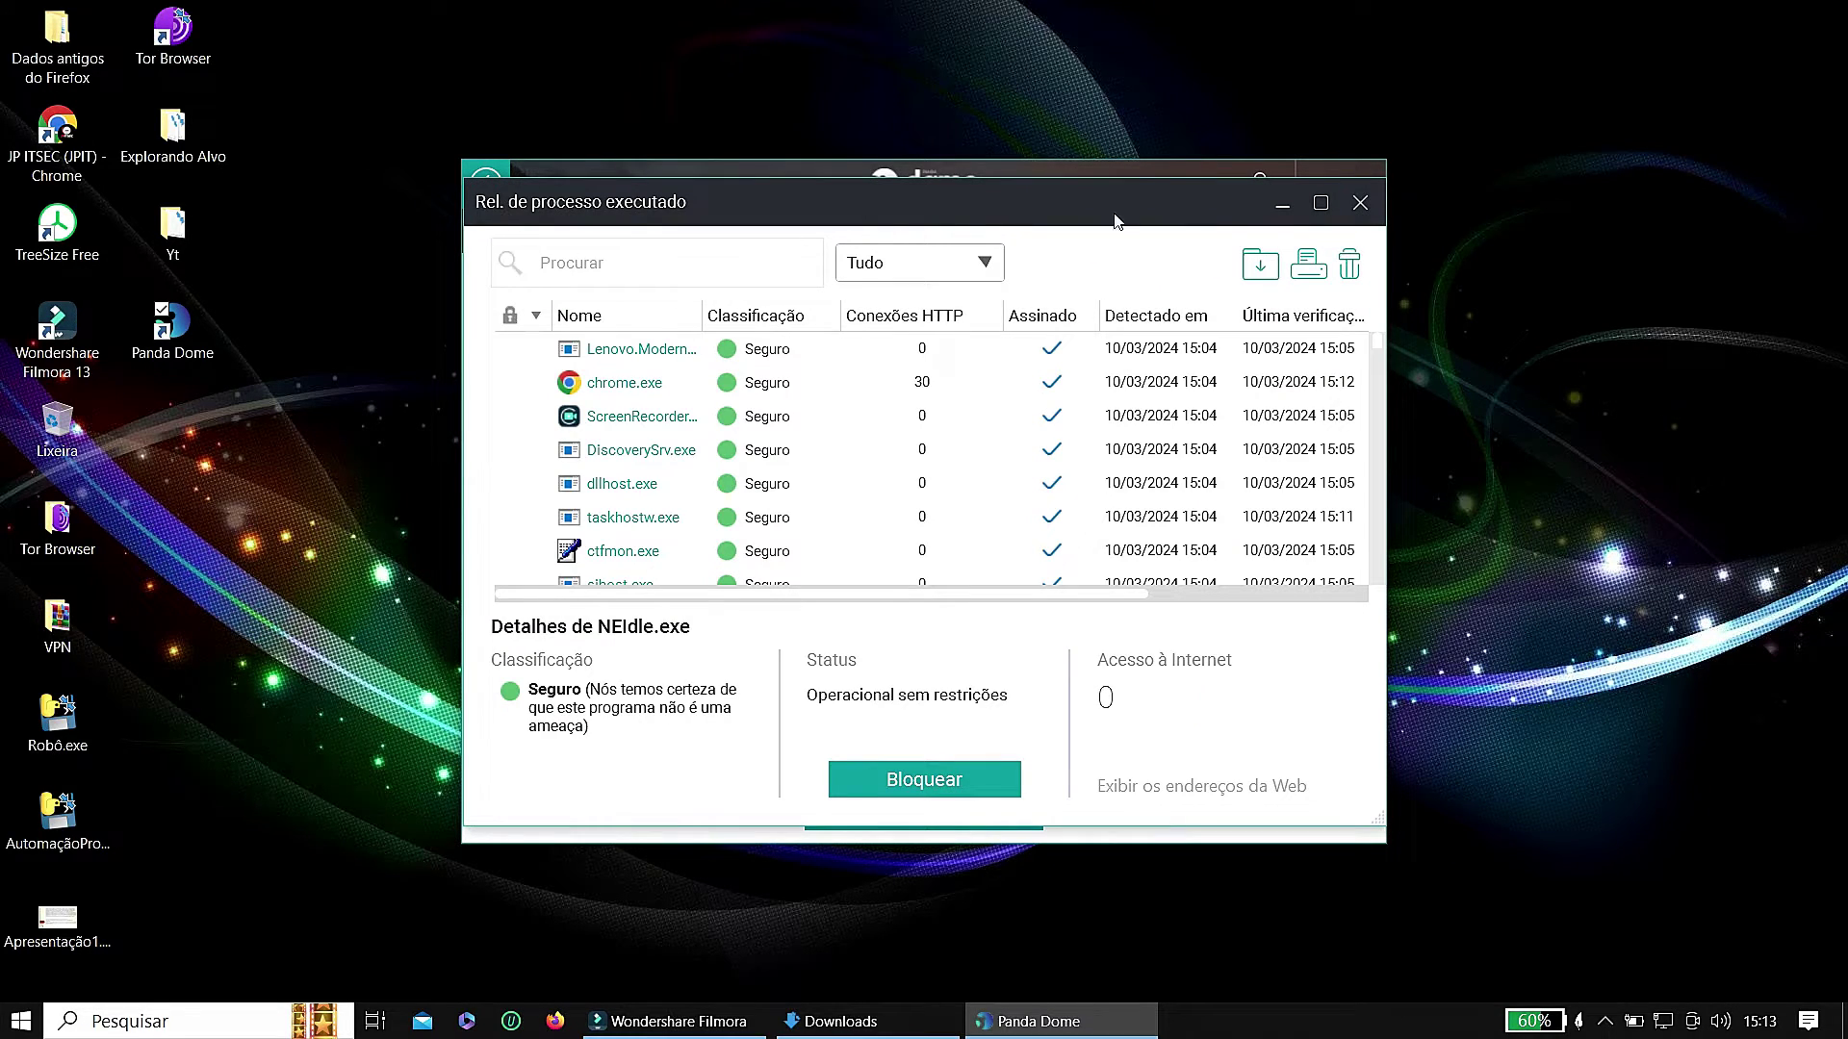
click(1360, 202)
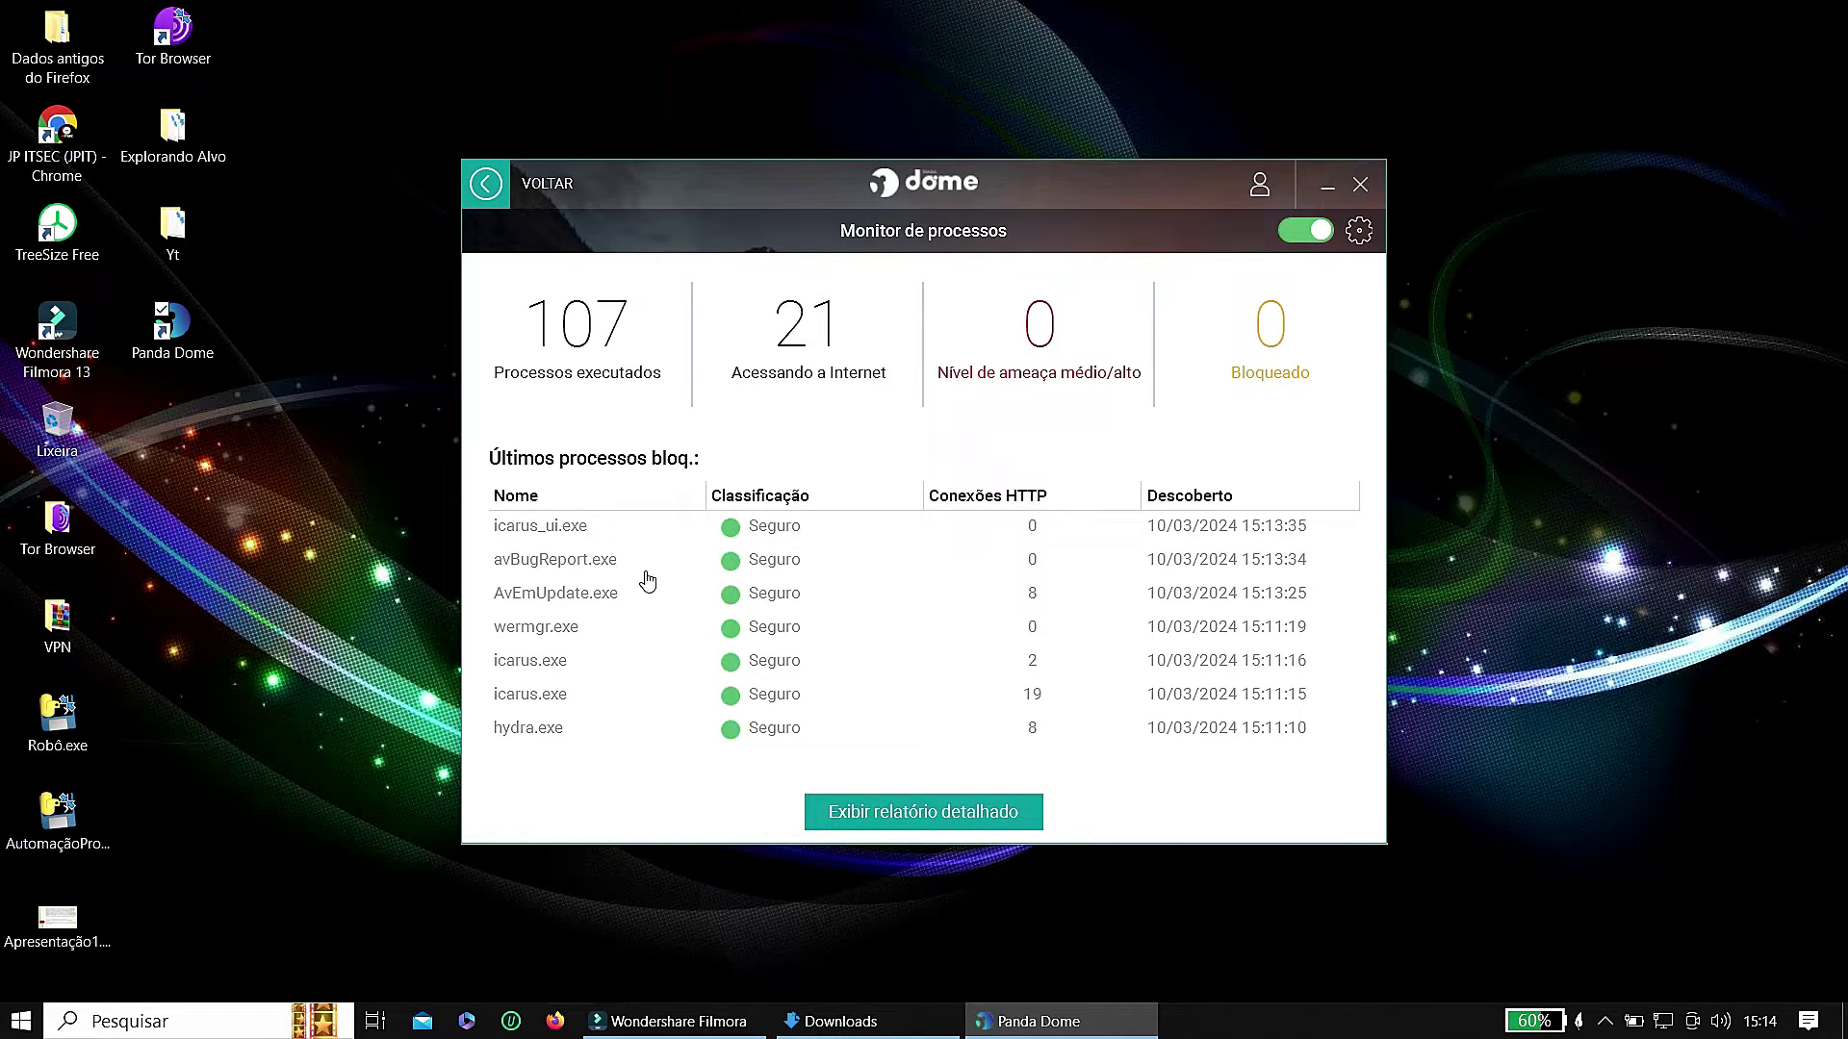
click(916, 808)
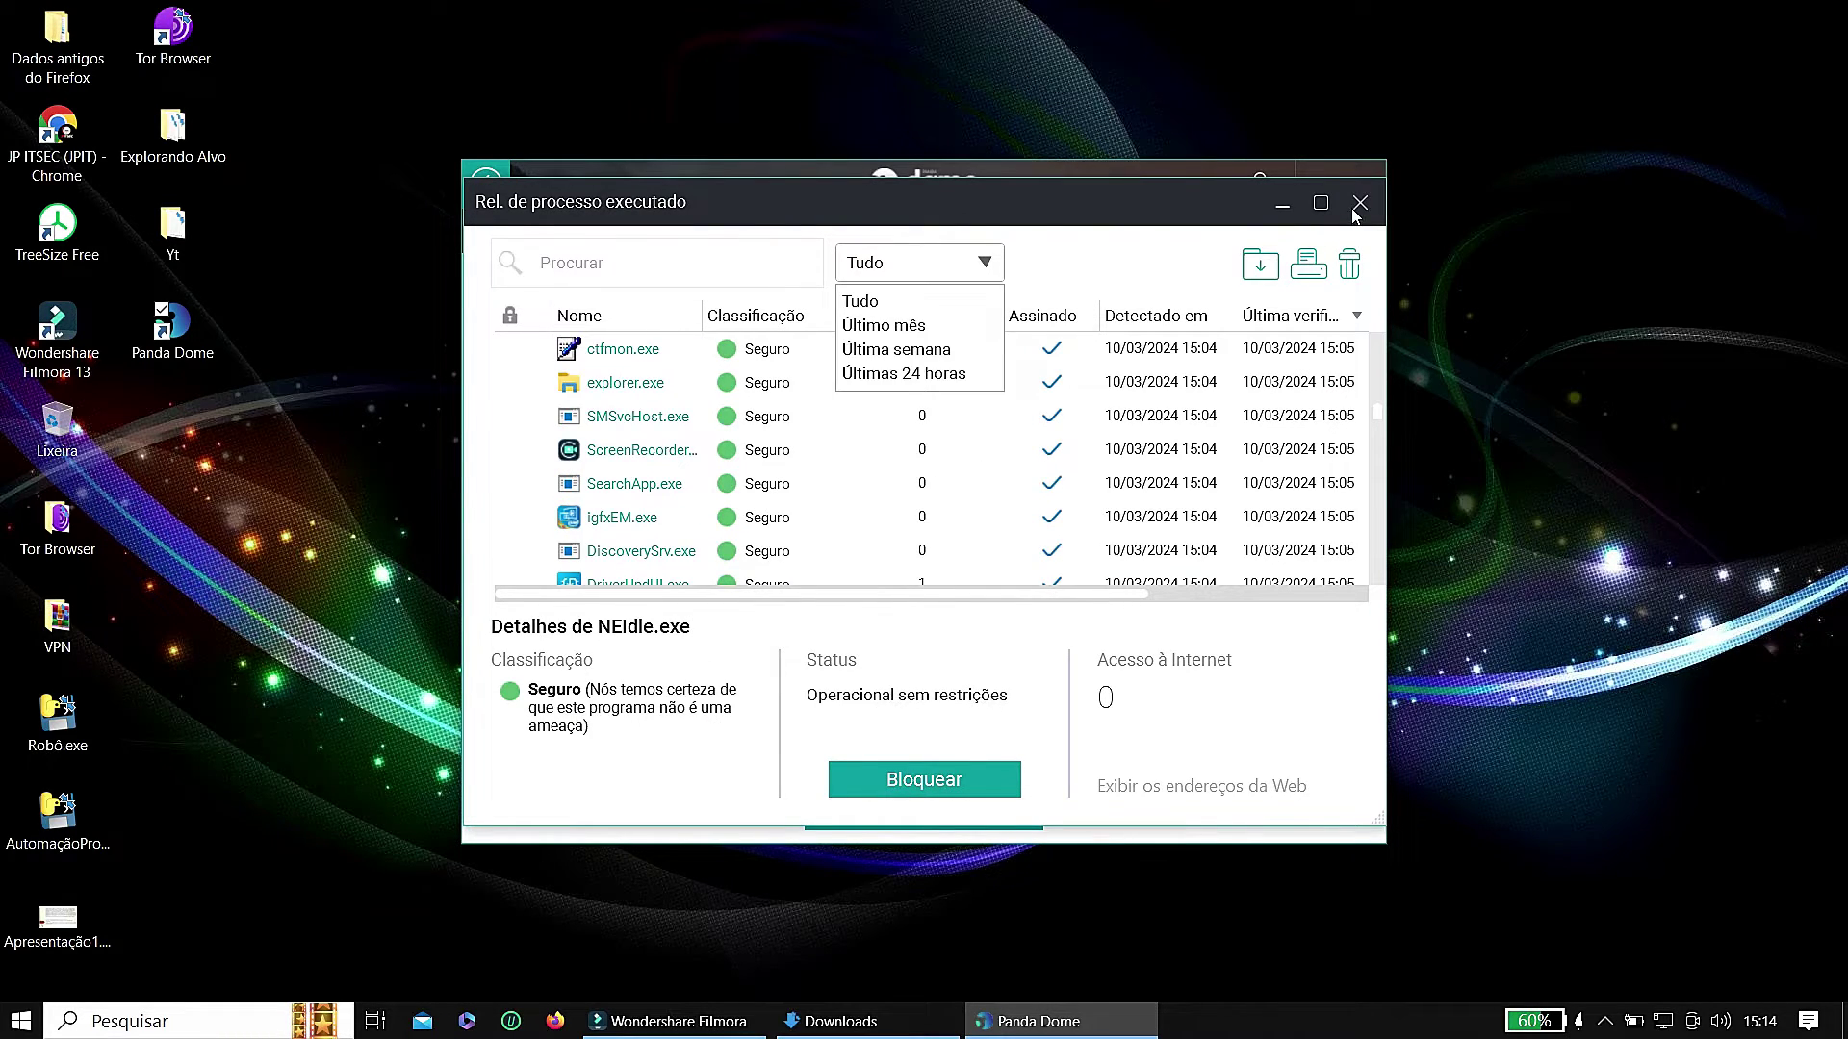
click(1360, 202)
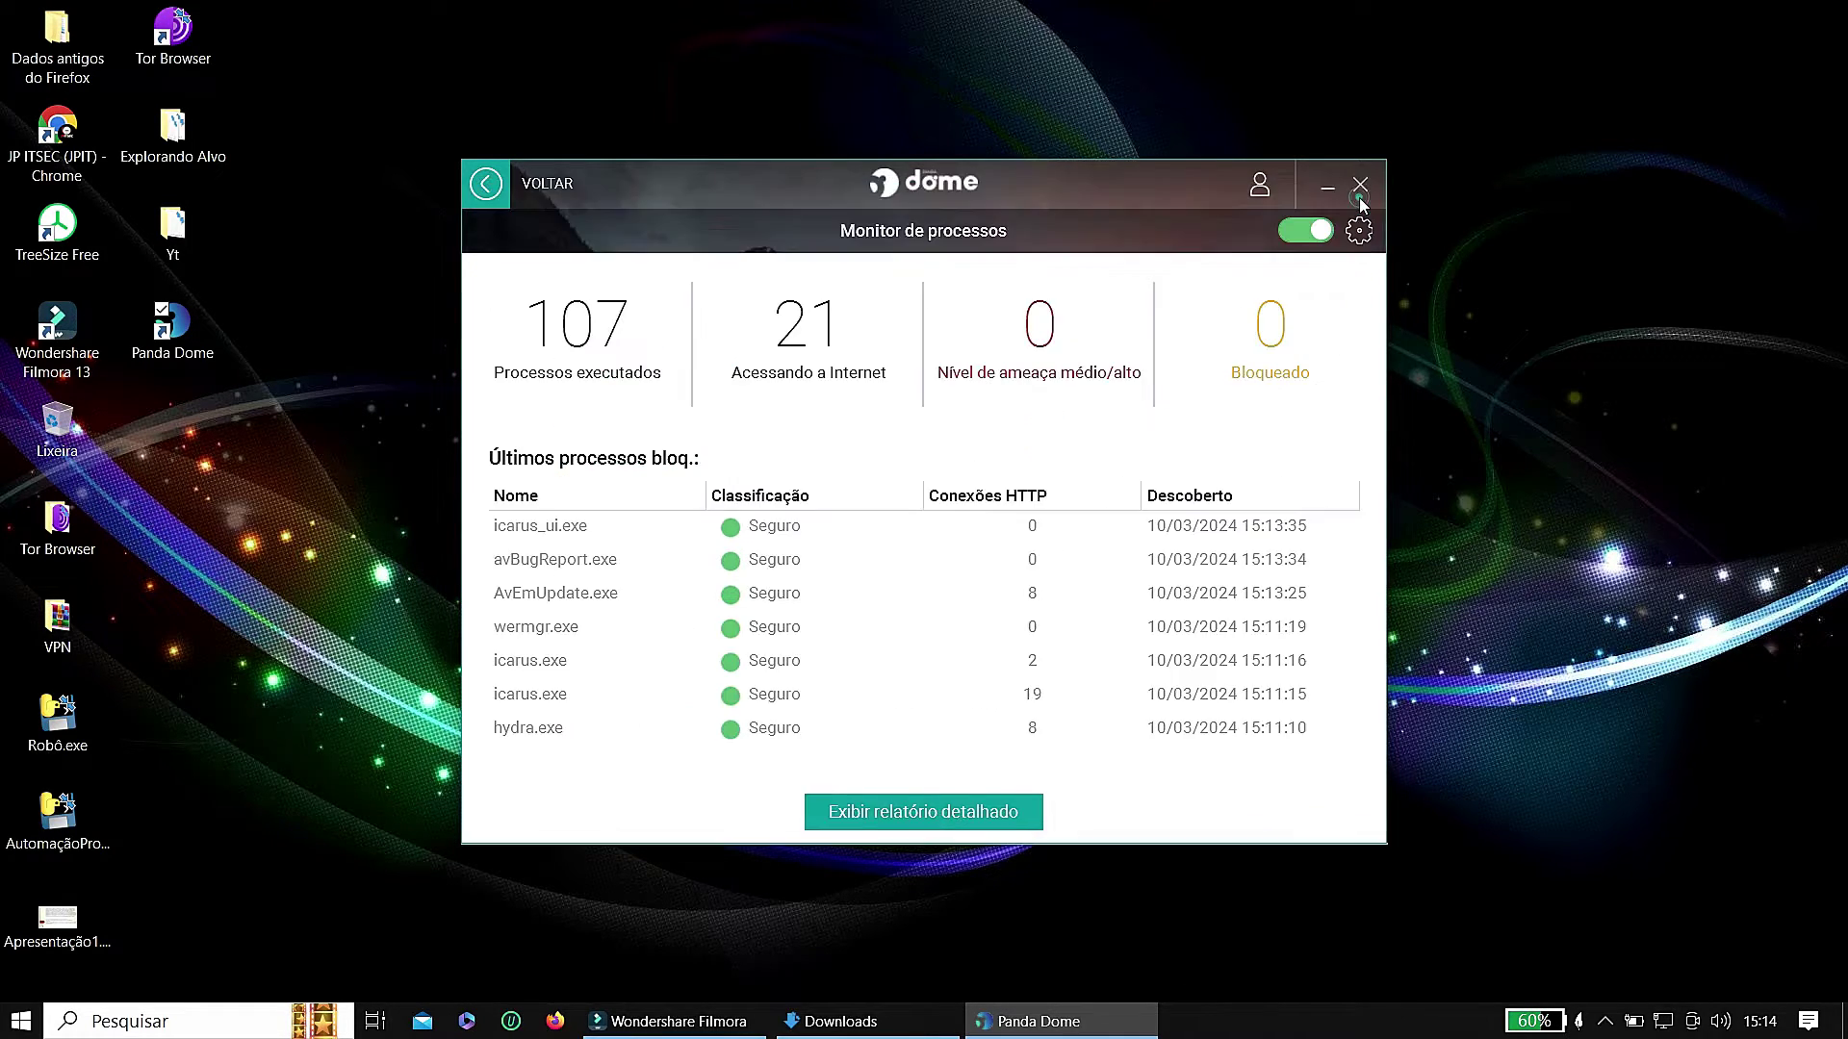
click(502, 185)
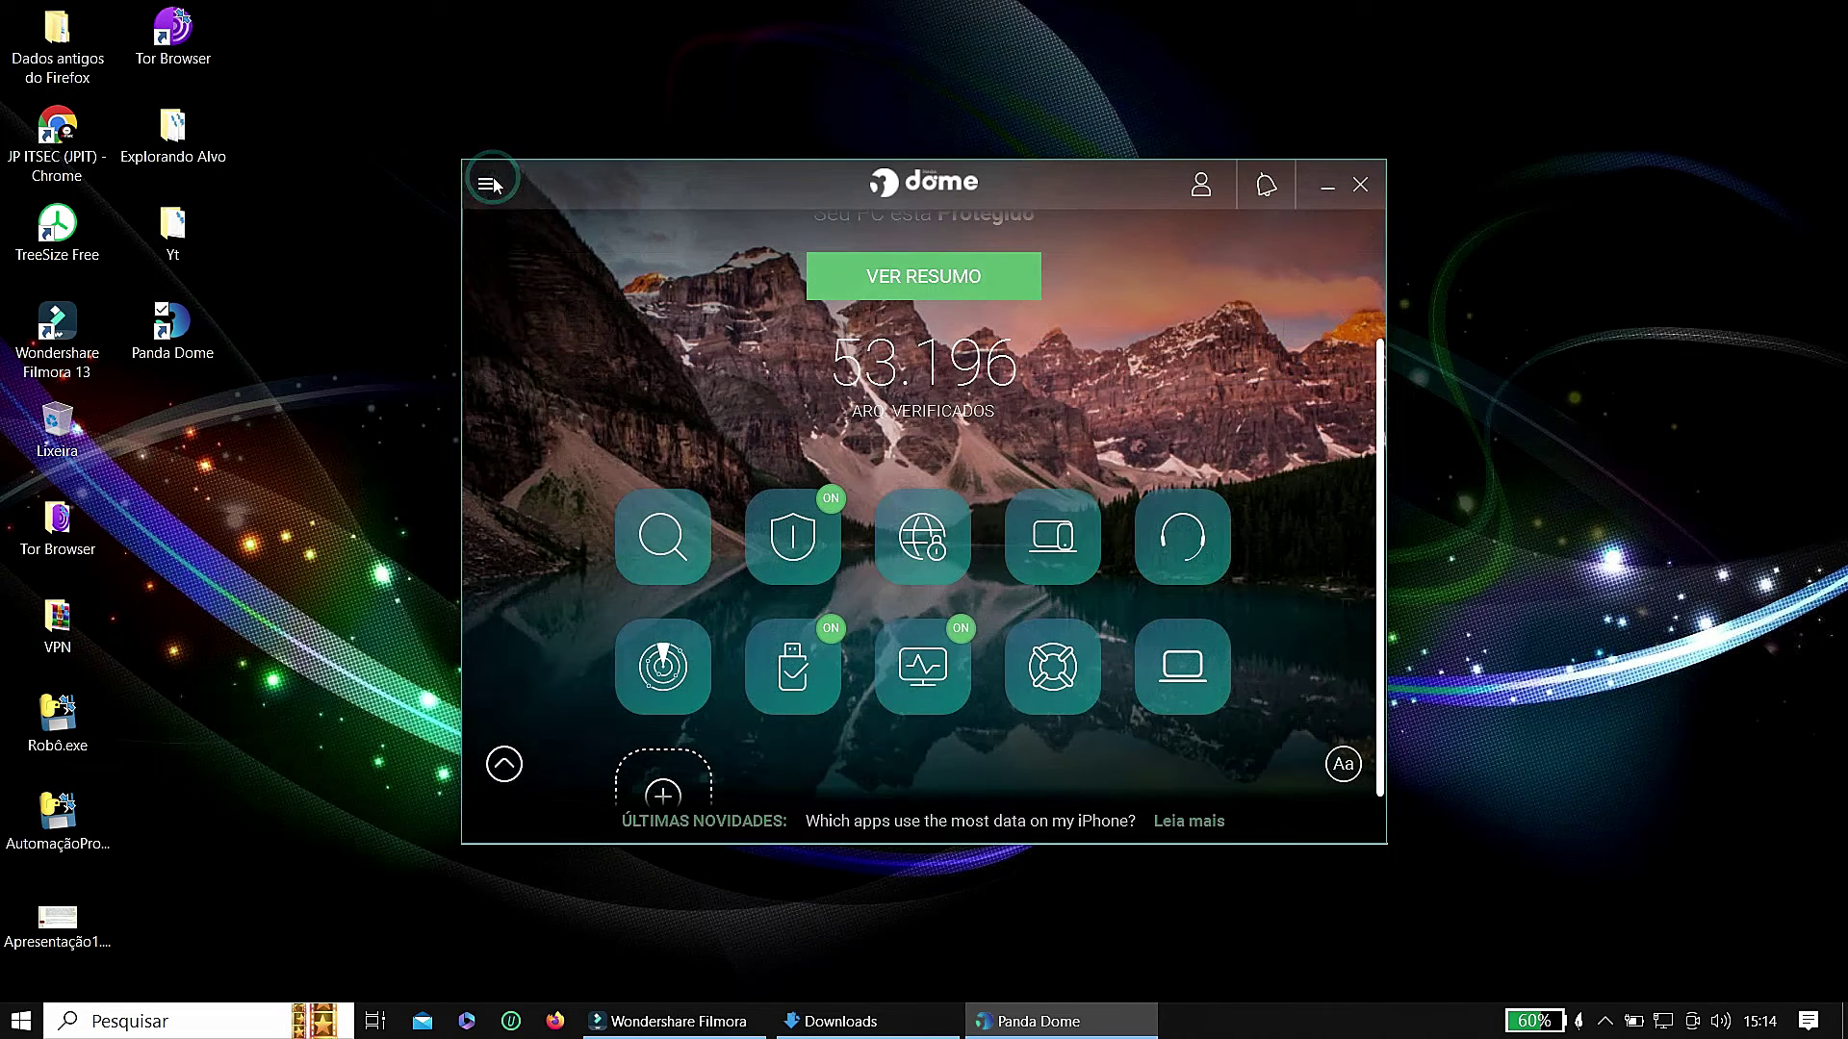
- Start the advanced virus detection from the recovery kit and return to the main screen
scroll(1299, 577, down, 1)
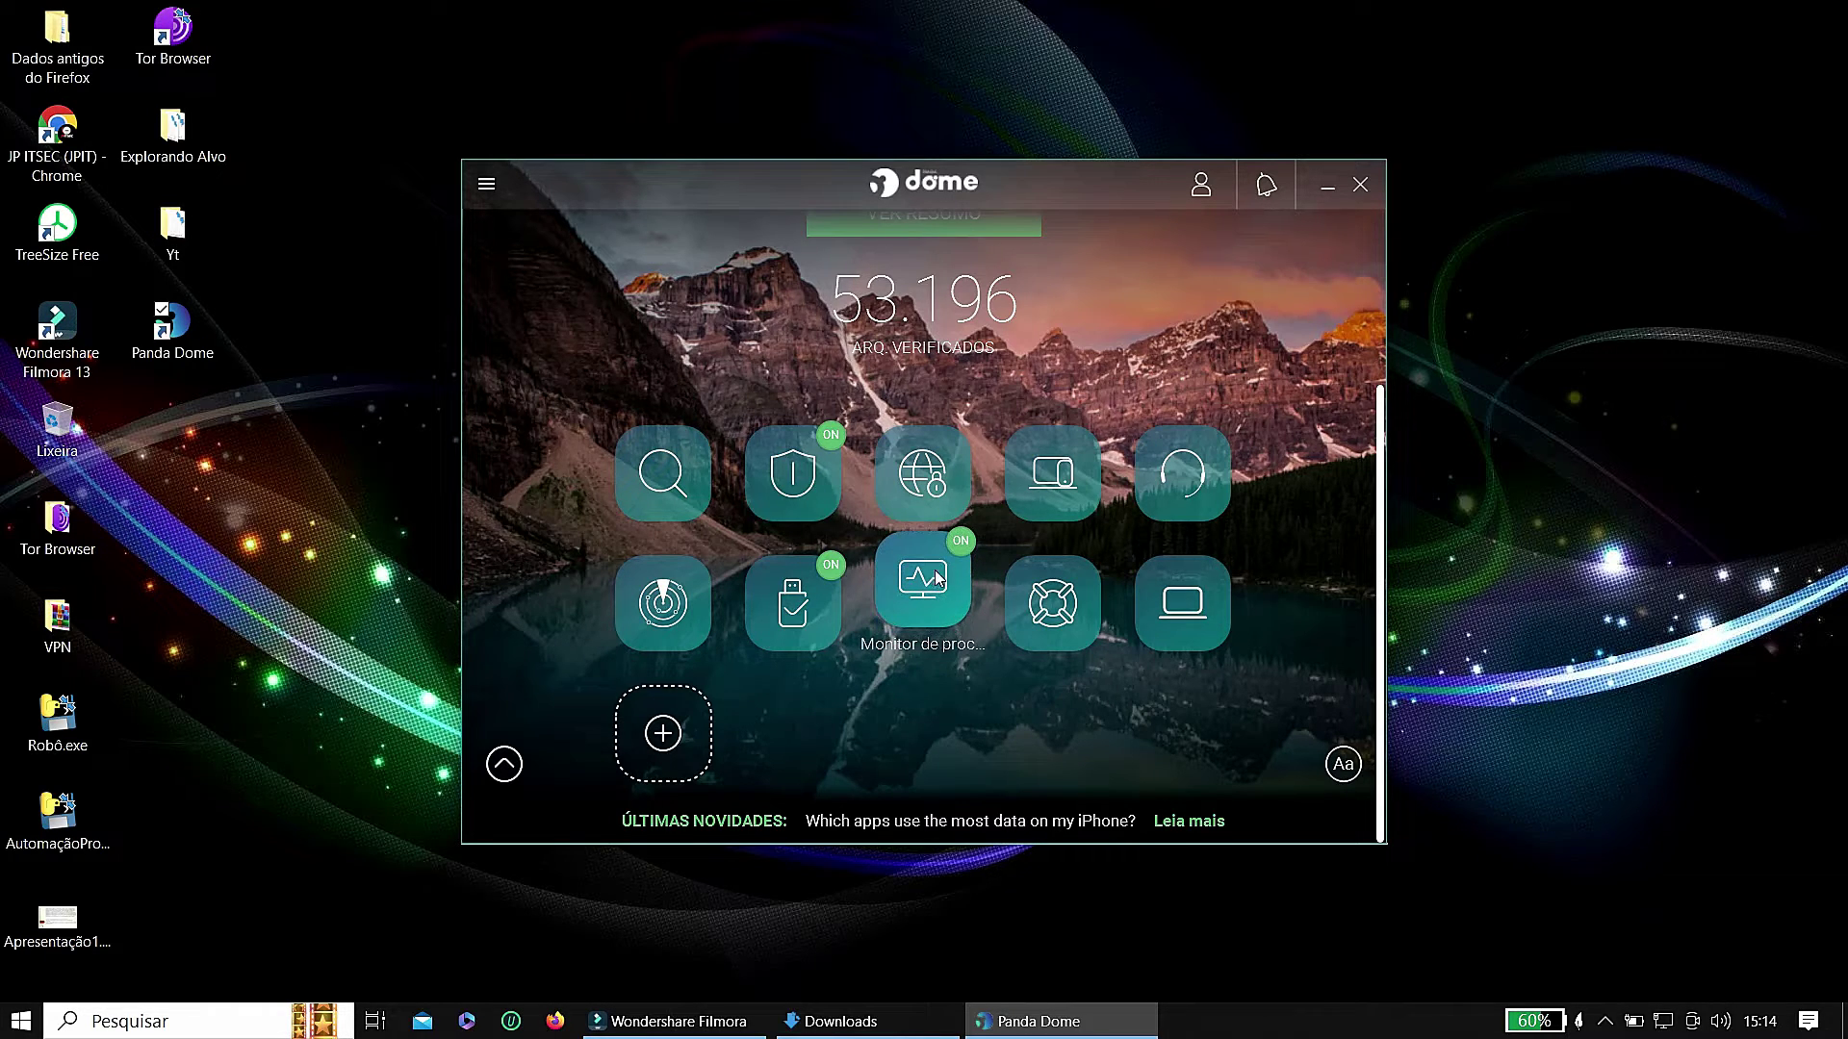
click(1049, 597)
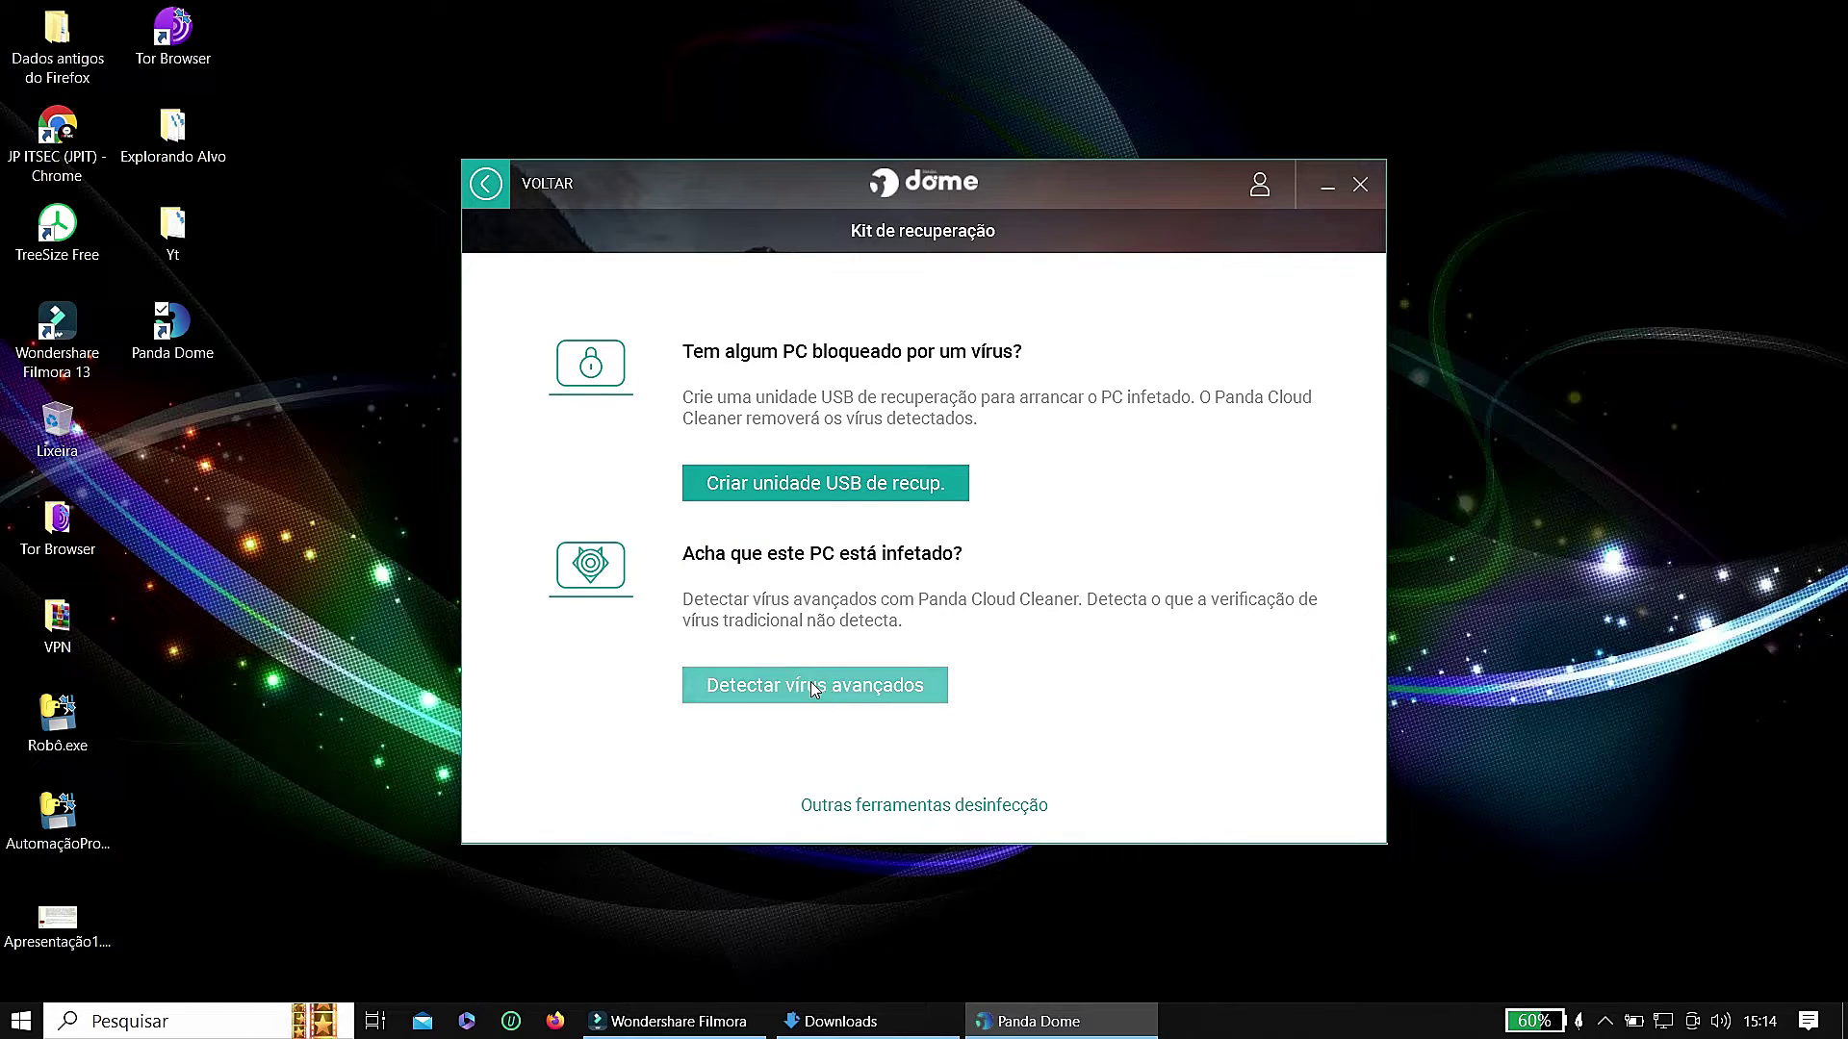
click(776, 683)
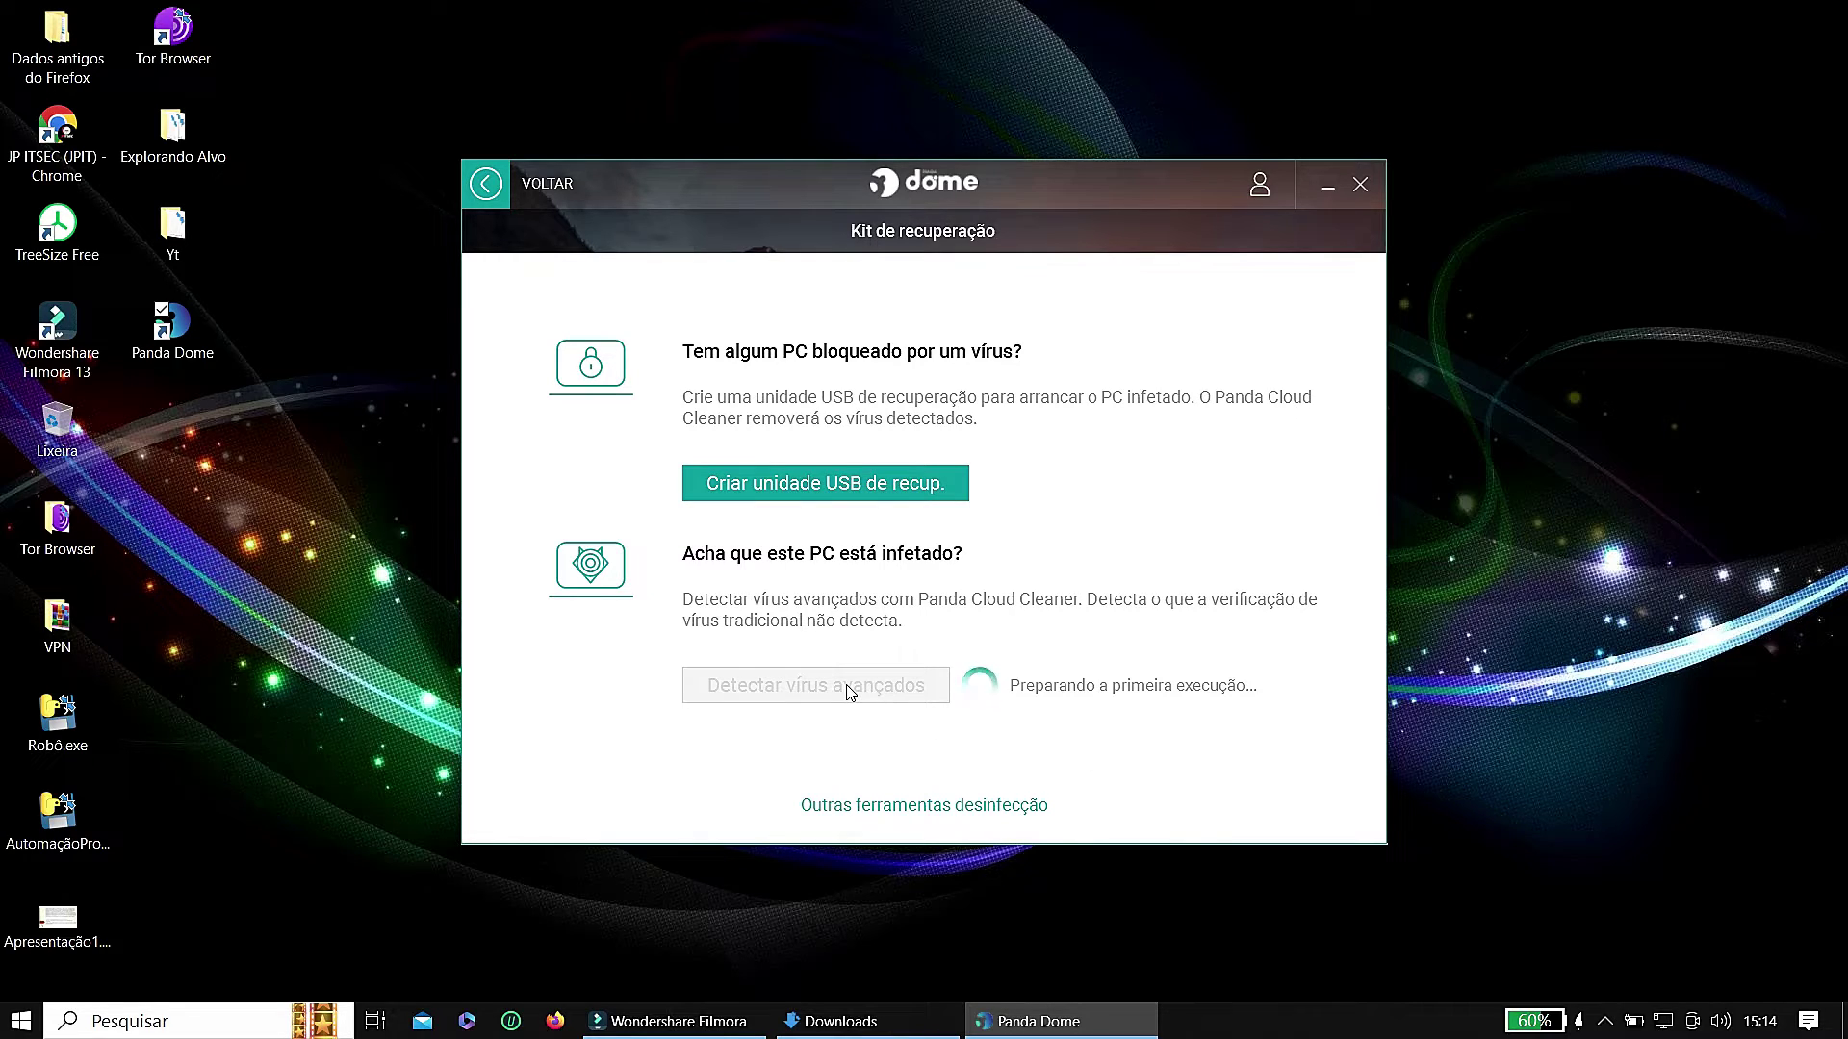
click(487, 199)
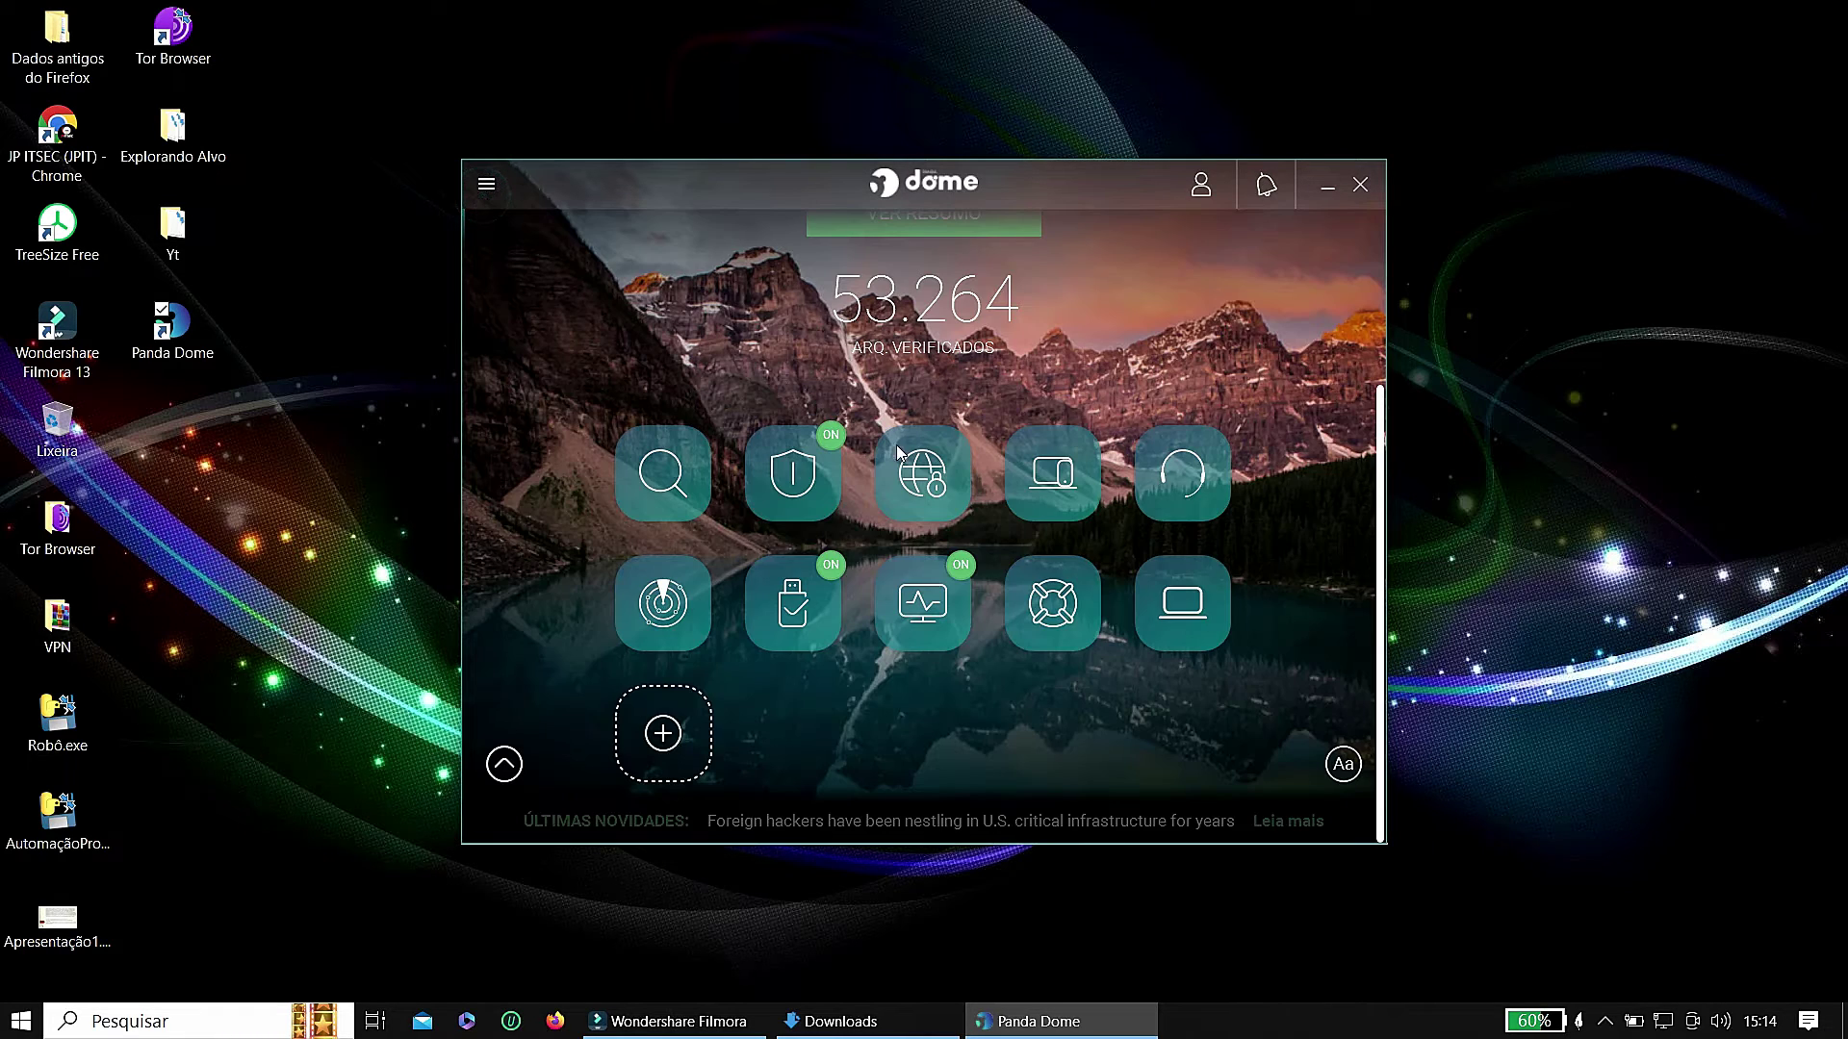
- Check the active product licence under My products (Meus produtos) and return to the main screen
click(1194, 580)
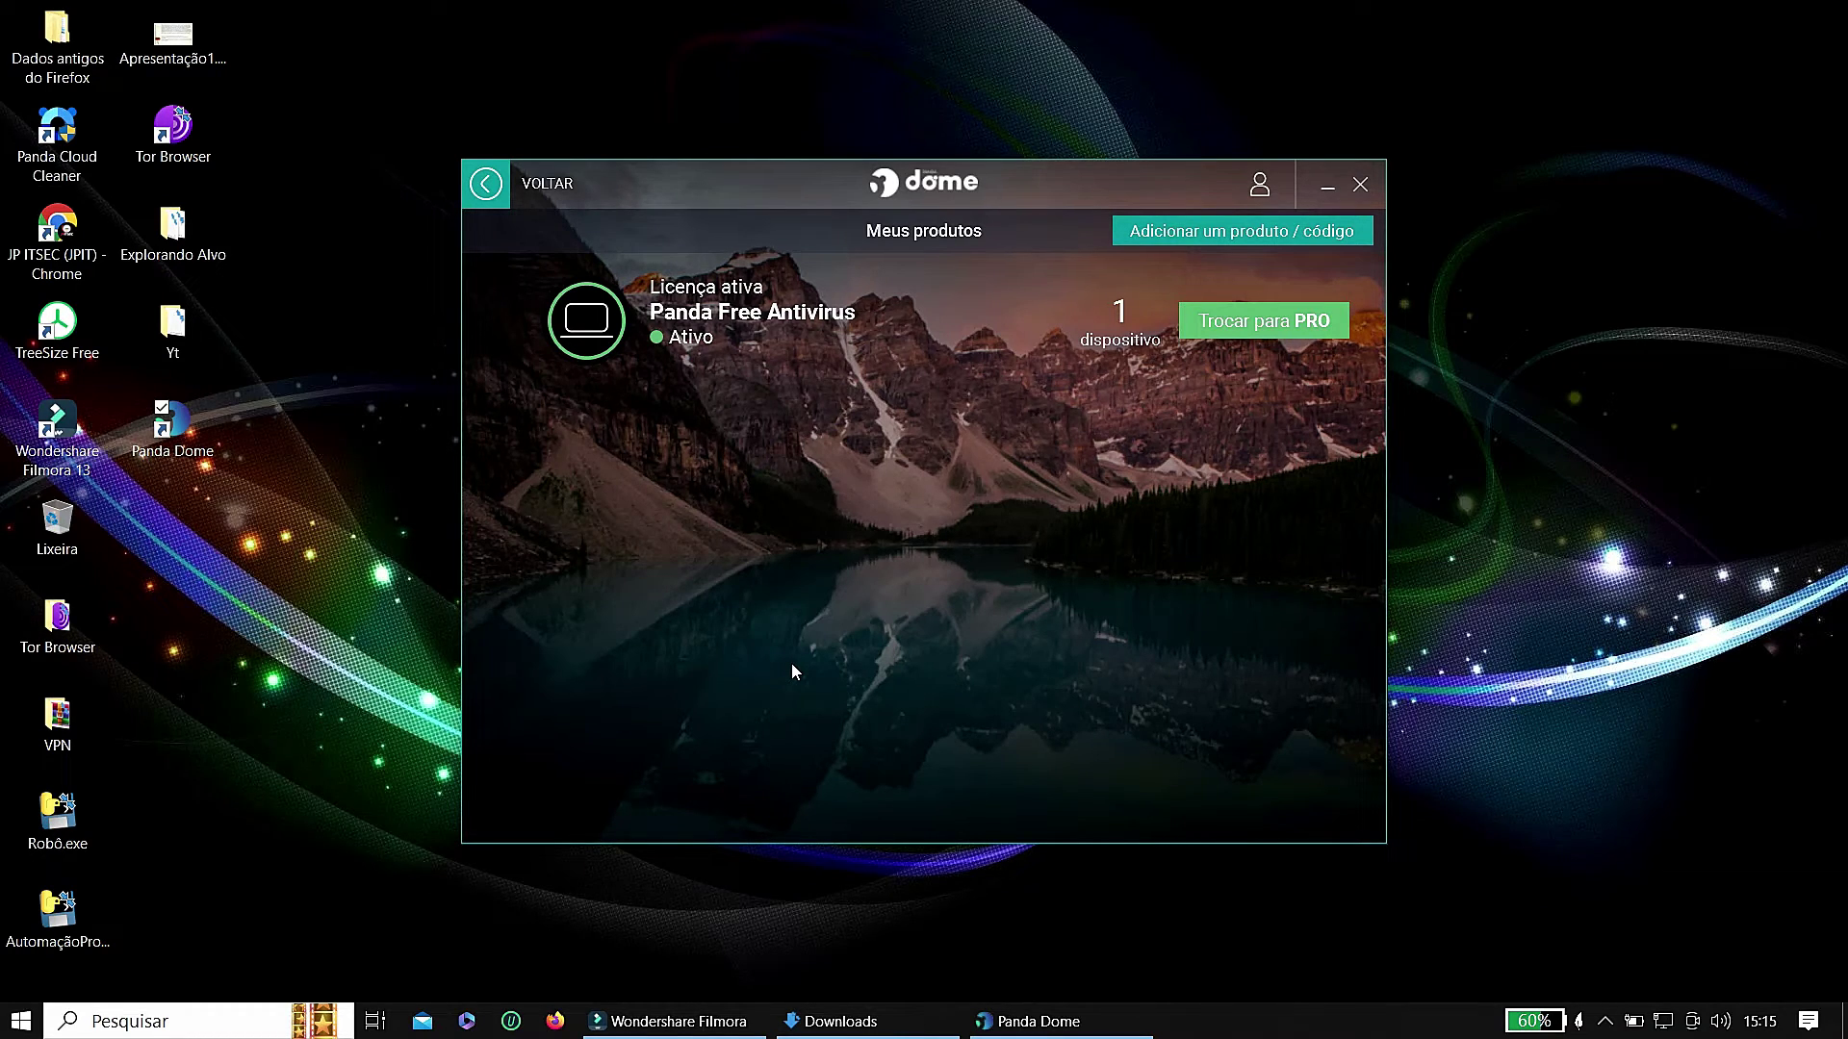
click(486, 183)
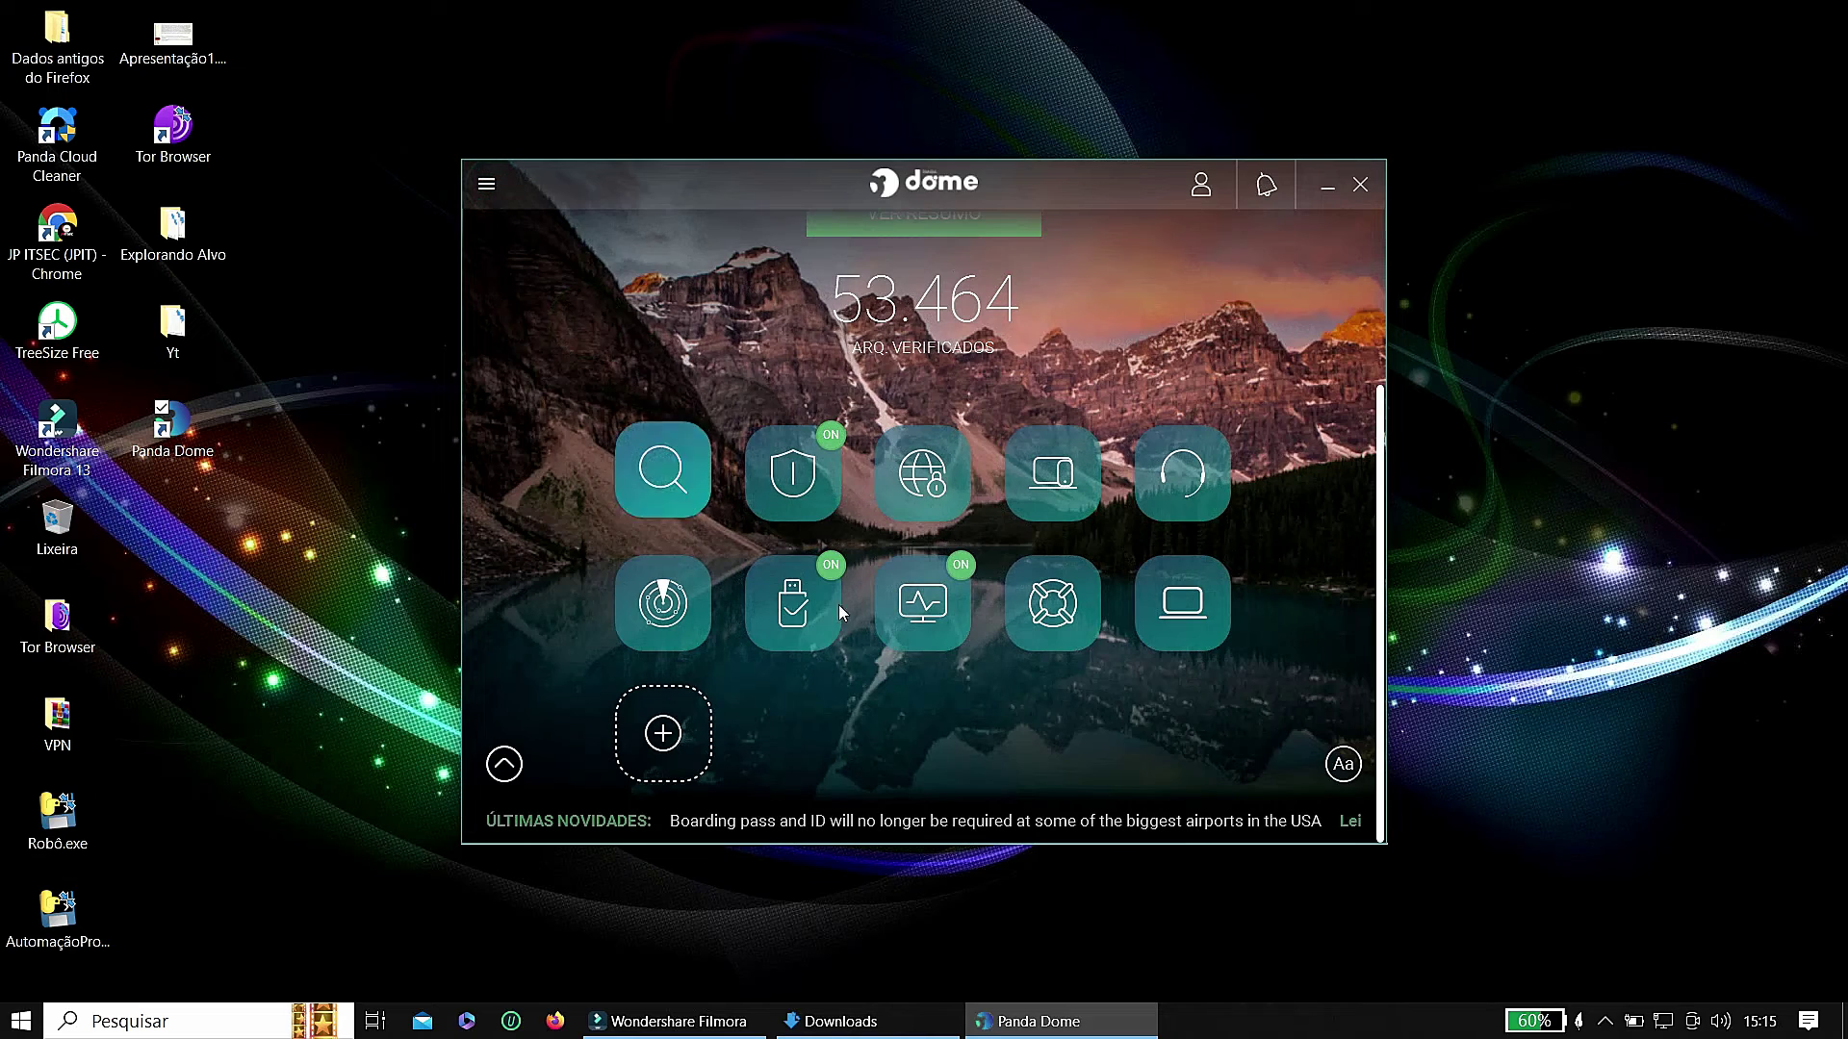
- Launch the advanced virus detection from the recovery kit again and run a Panda Cloud Cleaner scan
click(1186, 589)
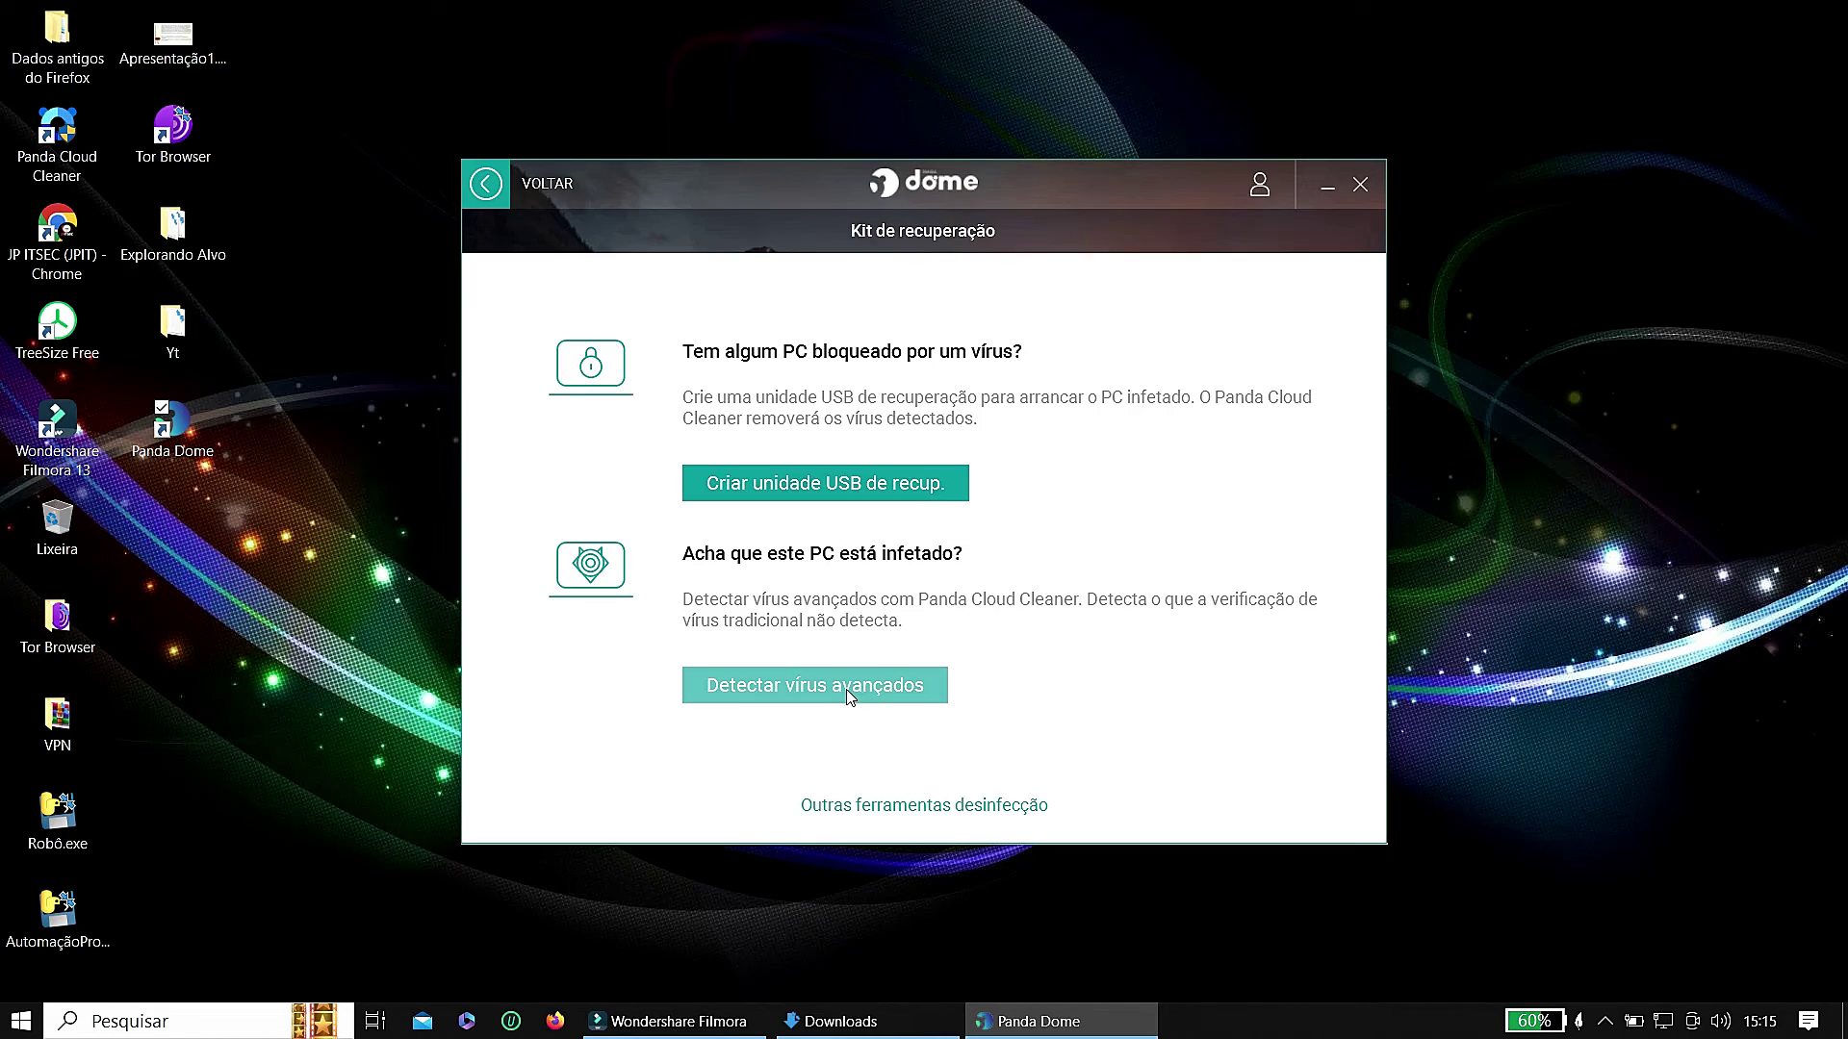
click(851, 695)
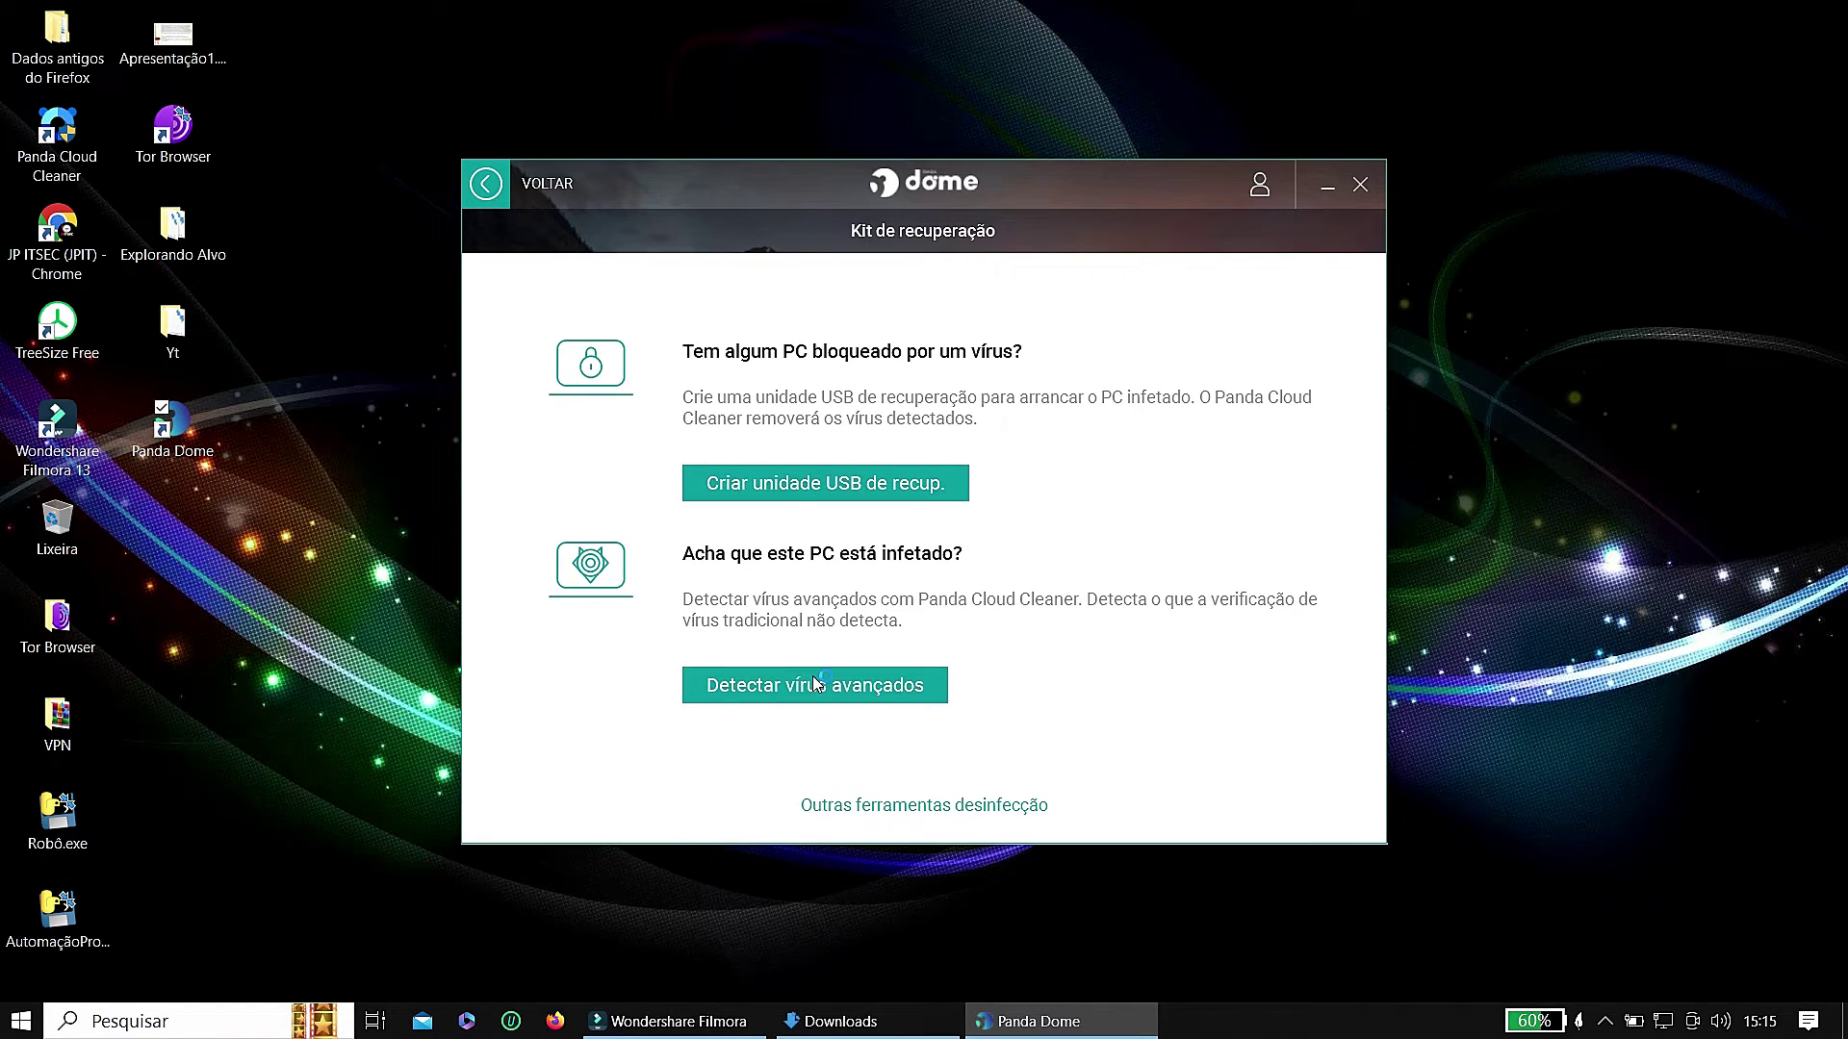
click(922, 685)
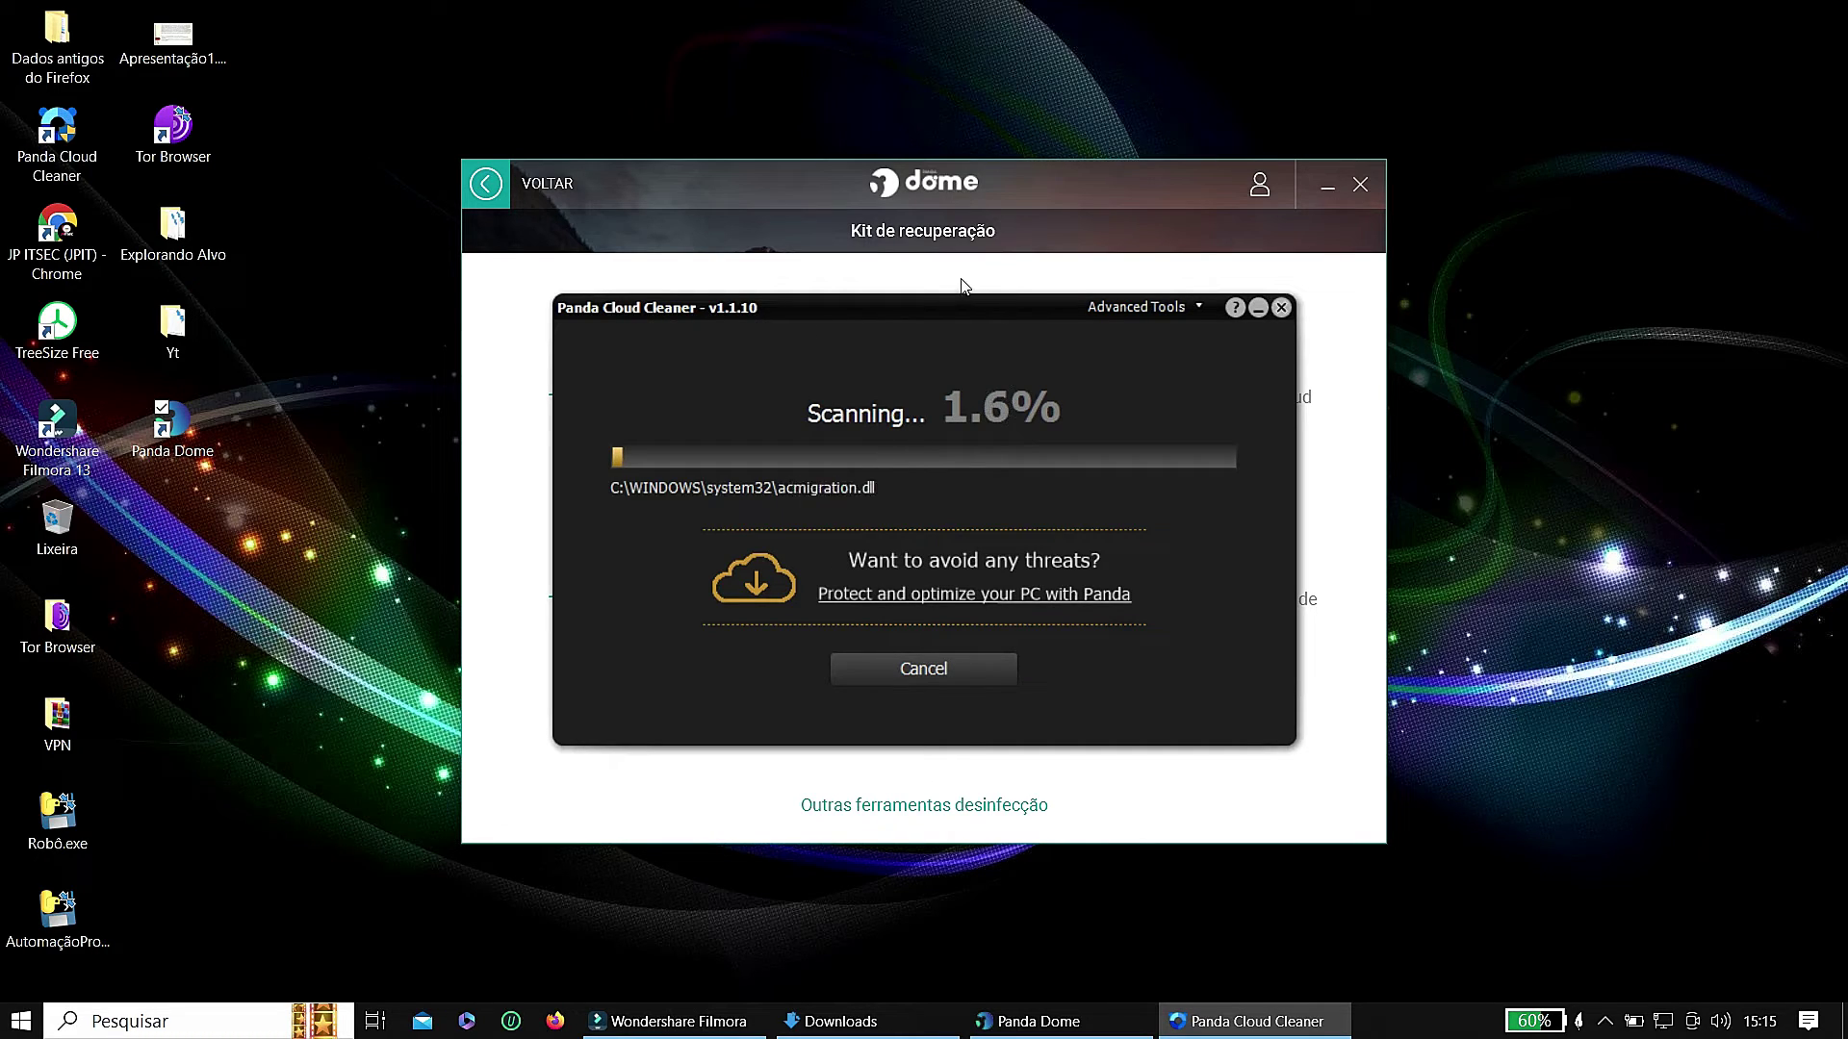
click(840, 689)
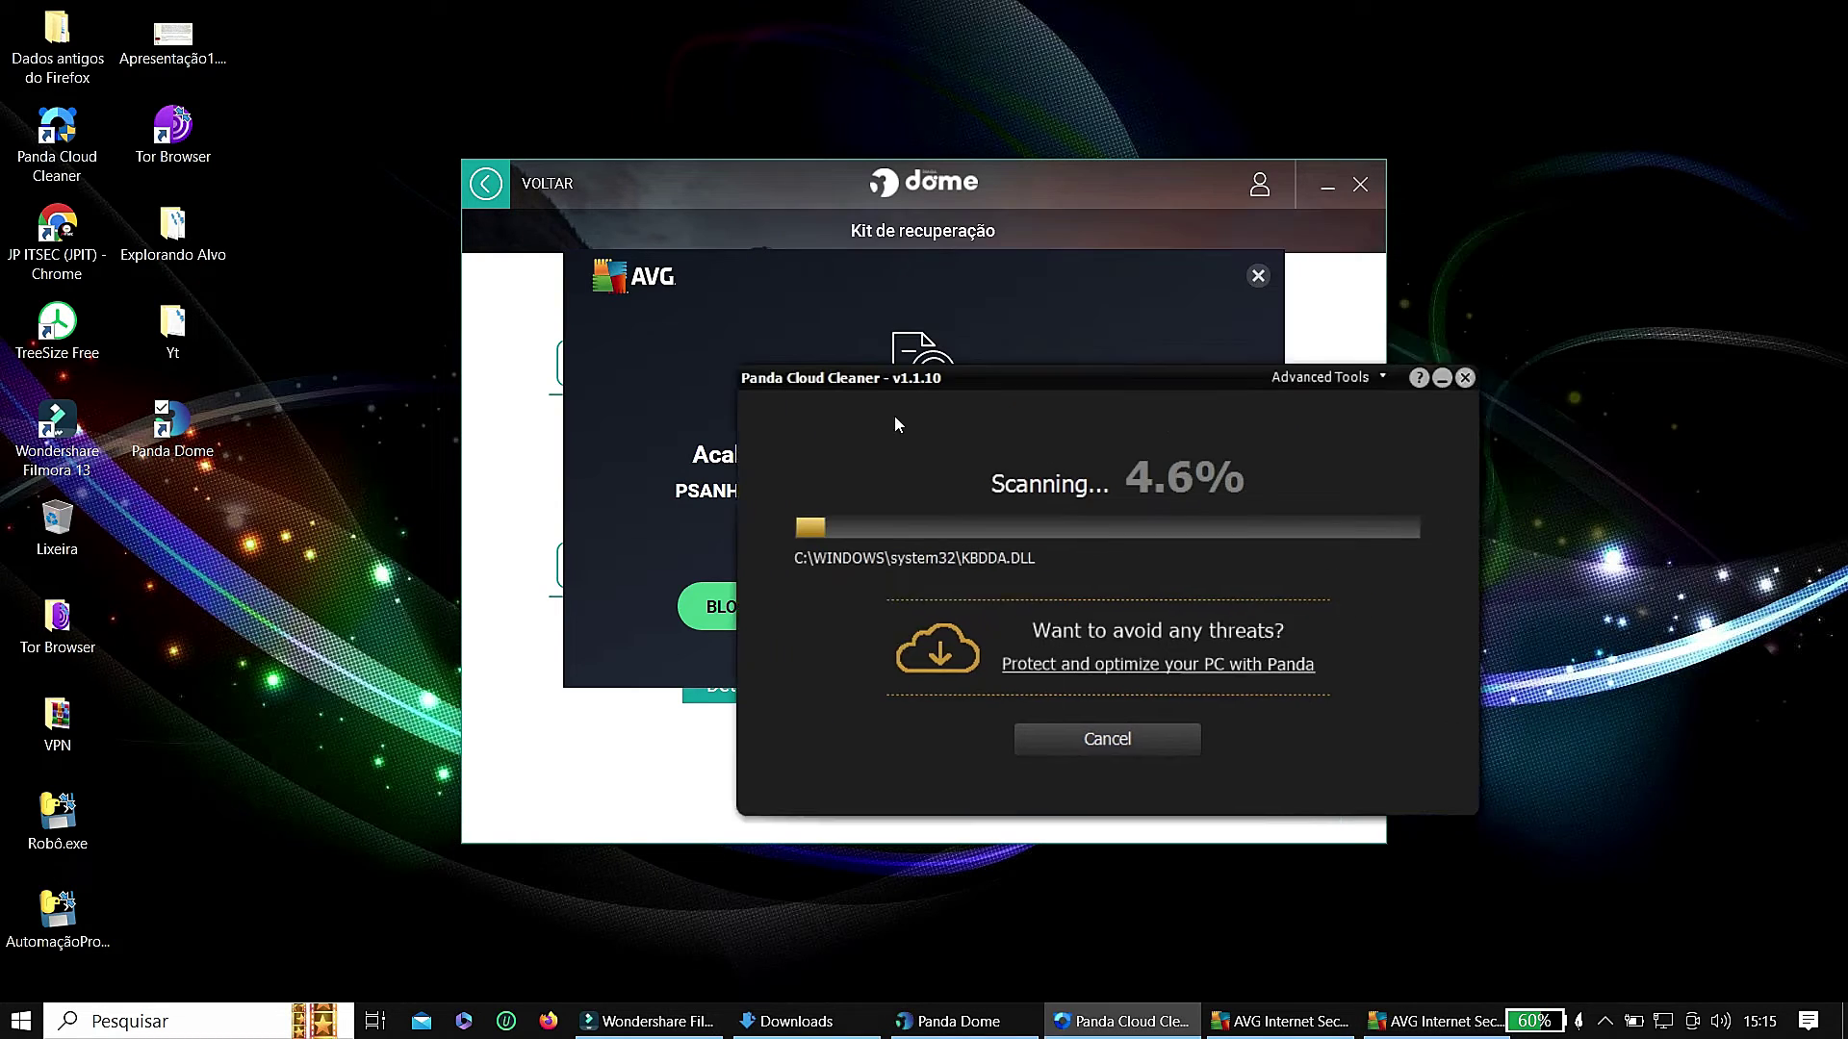
- Close the AVG sensitive-file alerts and reposition the Panda Cloud Cleaner window, leaving the scan running
drag(941, 483, 940, 359)
click(1257, 276)
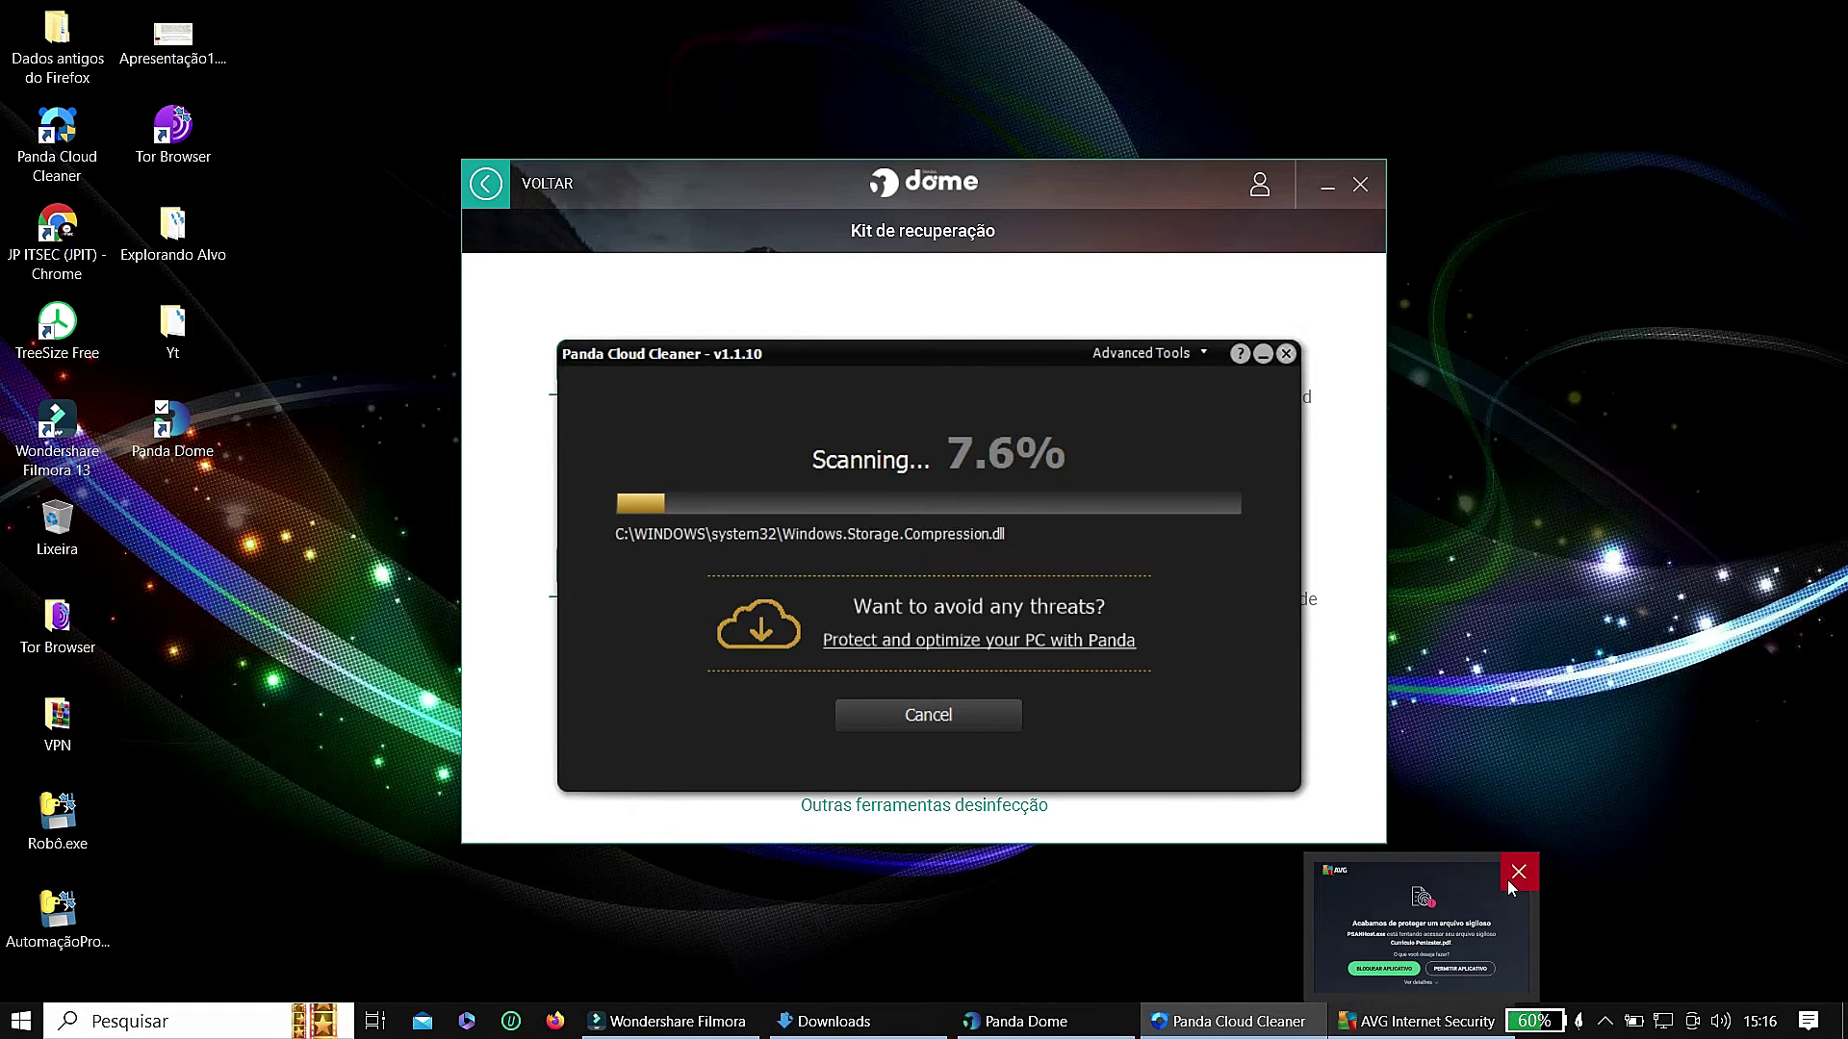
click(1511, 876)
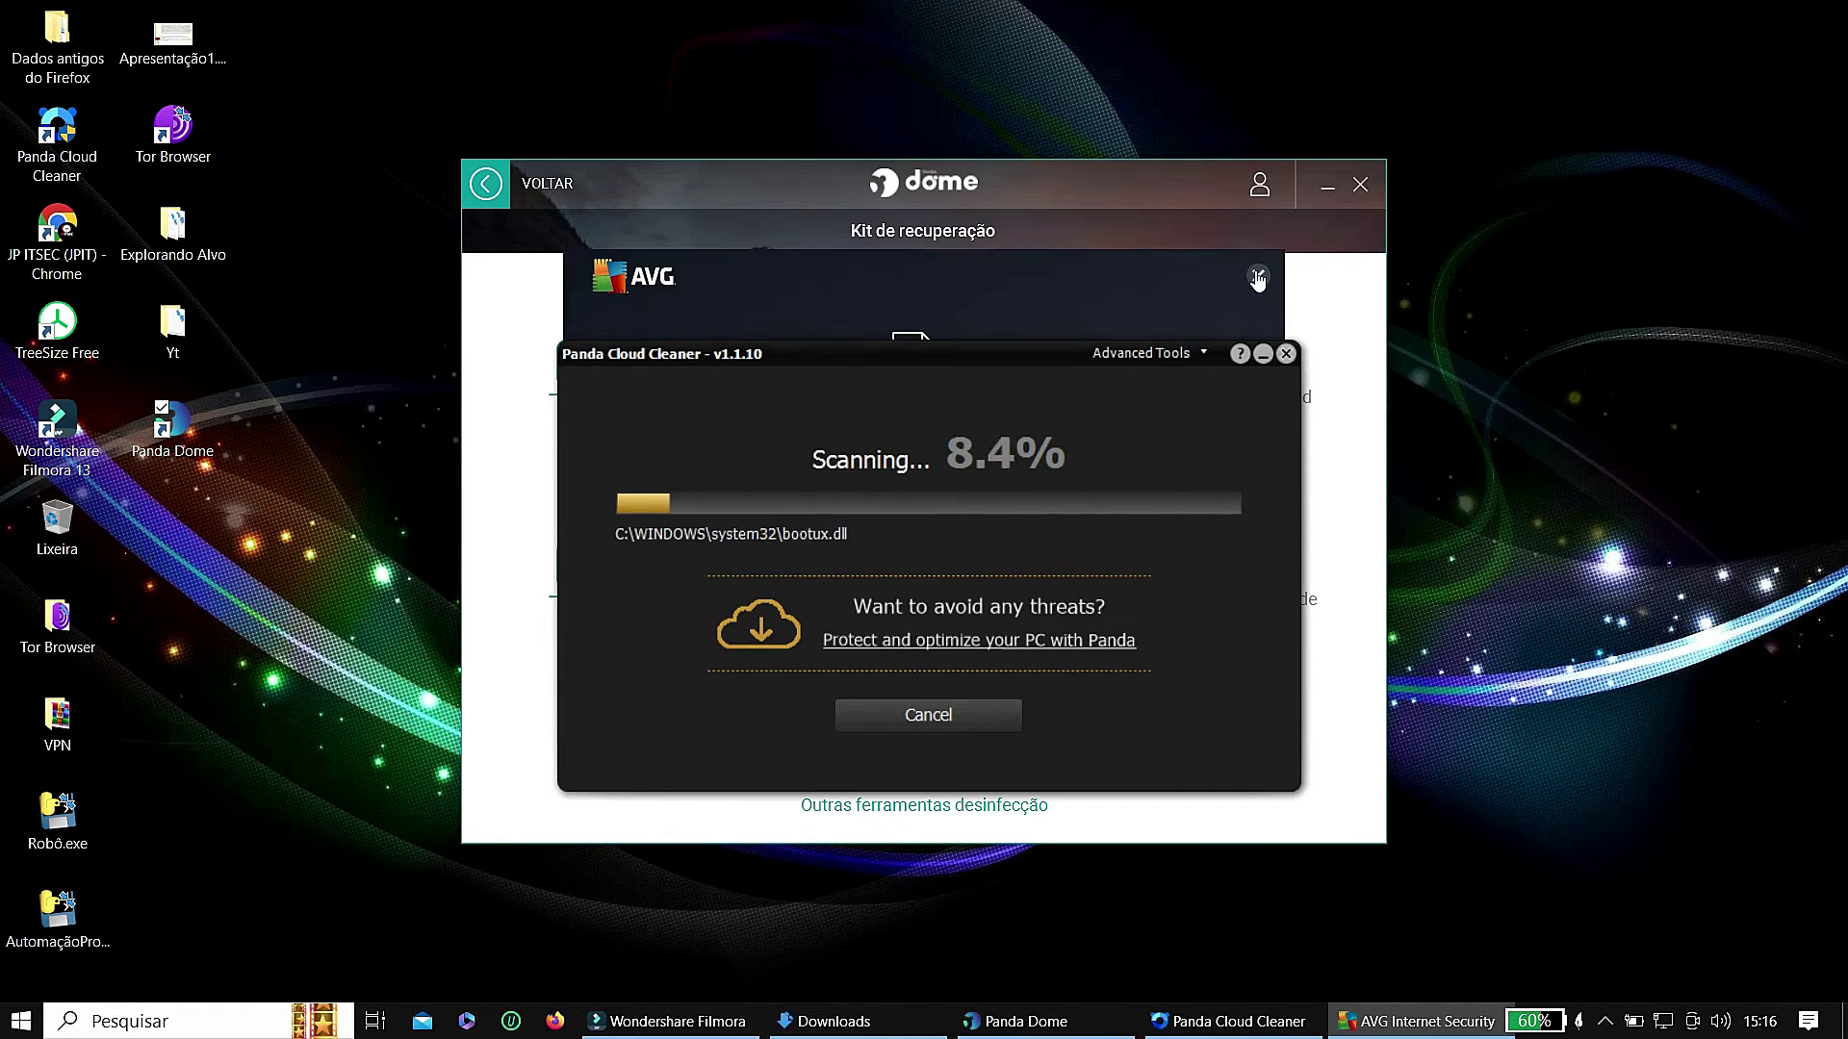
click(1259, 277)
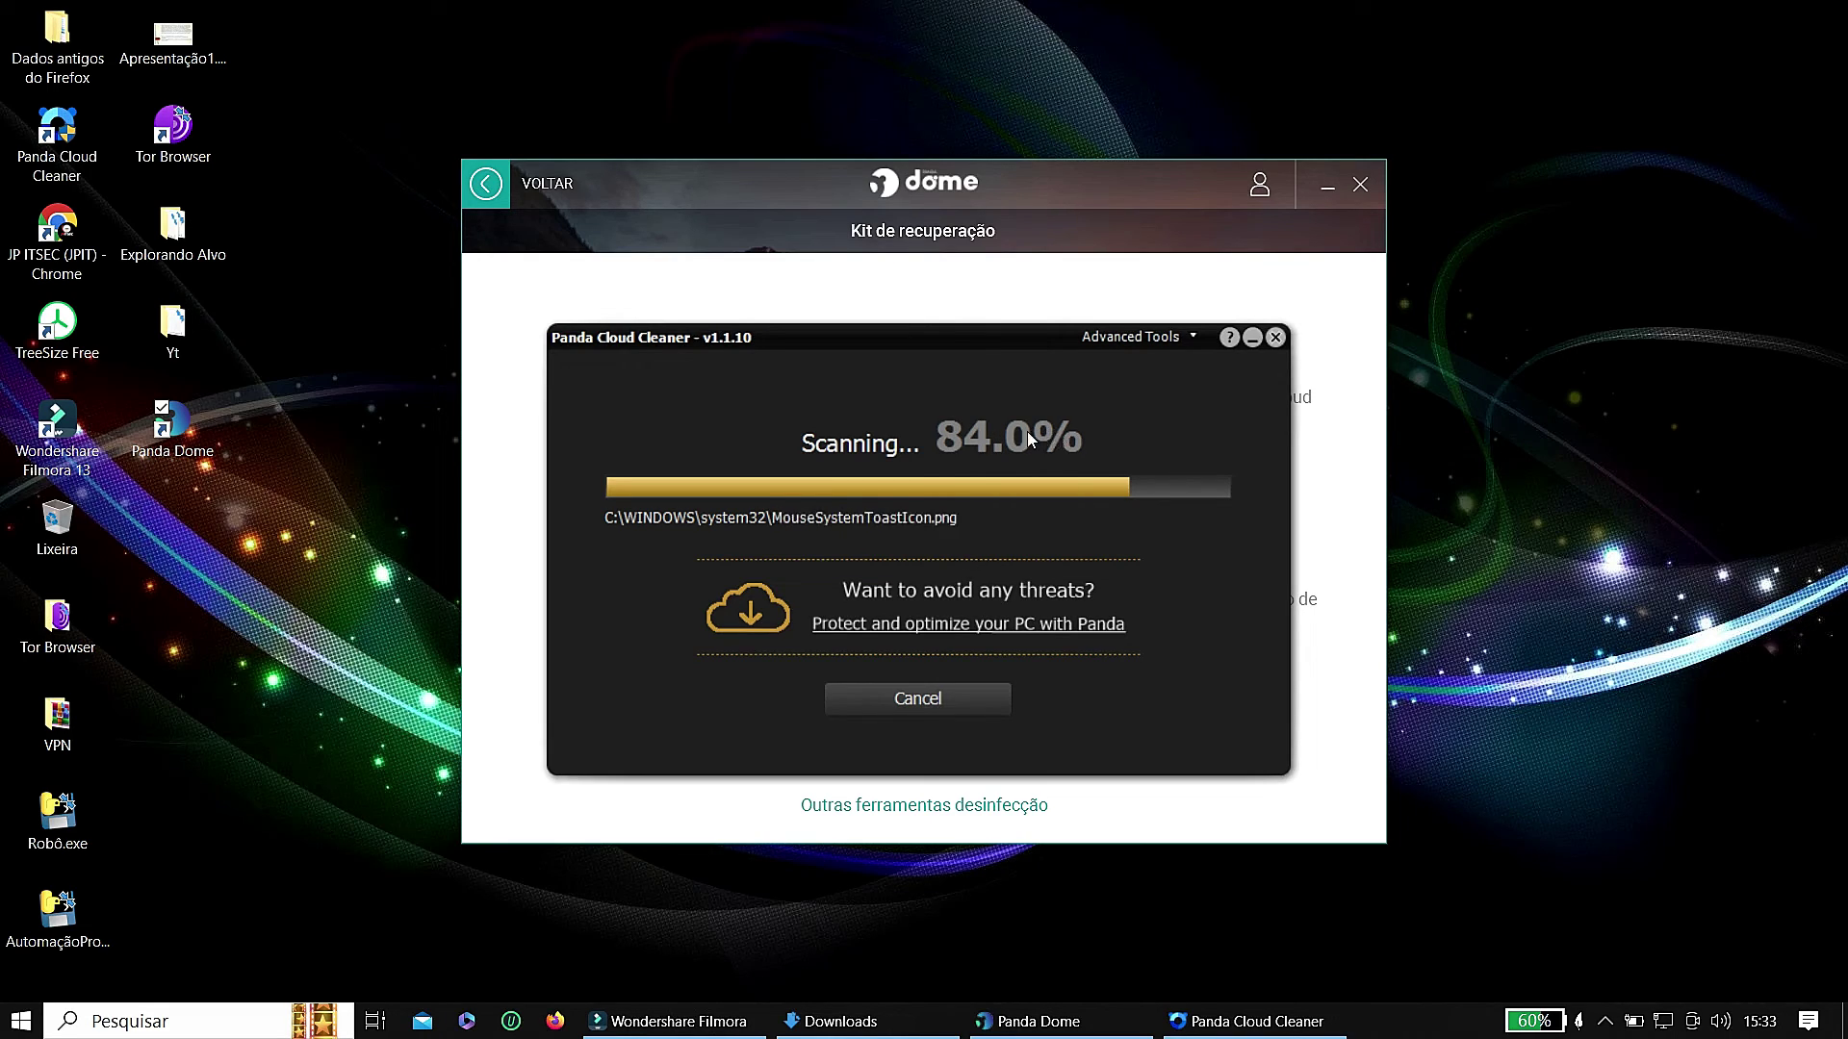
drag(893, 336, 887, 333)
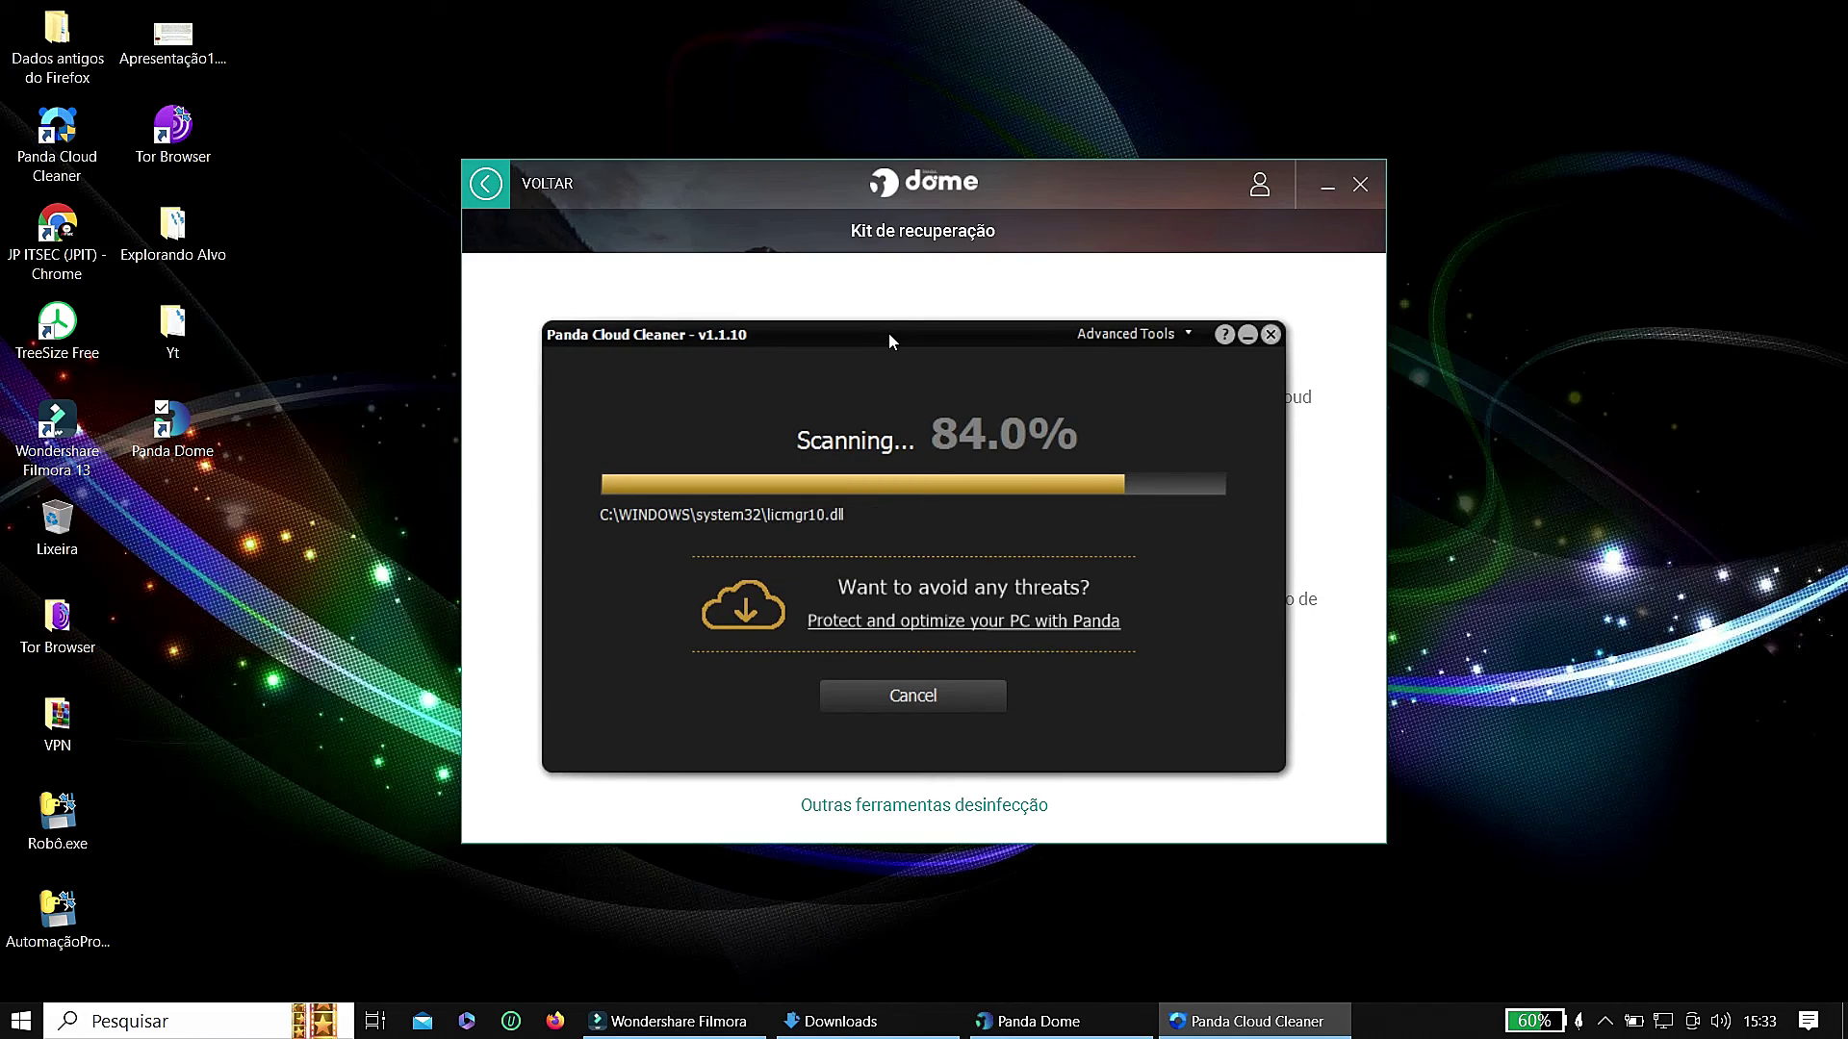